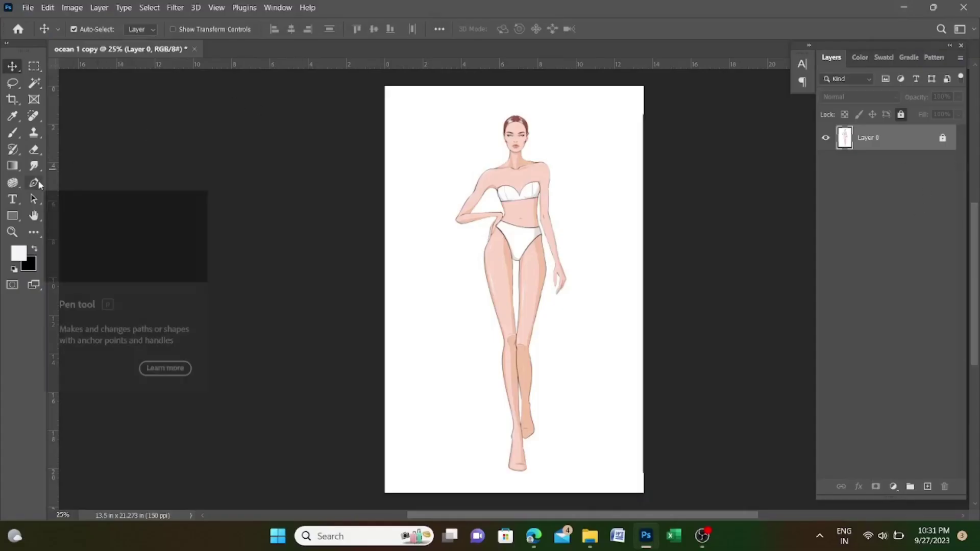
# Step: Select the Pen Tool from the pen tools flyout, set to Path mode
pyautogui.click(33, 183)
pyautogui.rightClick(33, 182)
pyautogui.click(62, 184)
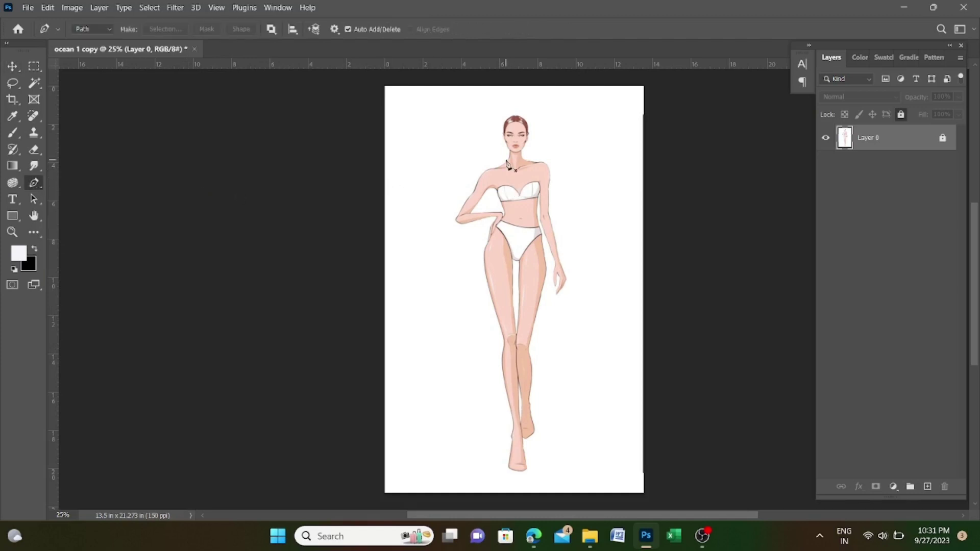
# Step: Trace the gown path from the neckline down the right side, around the feet and up the left leg
pyautogui.scroll(5, 505, 175)
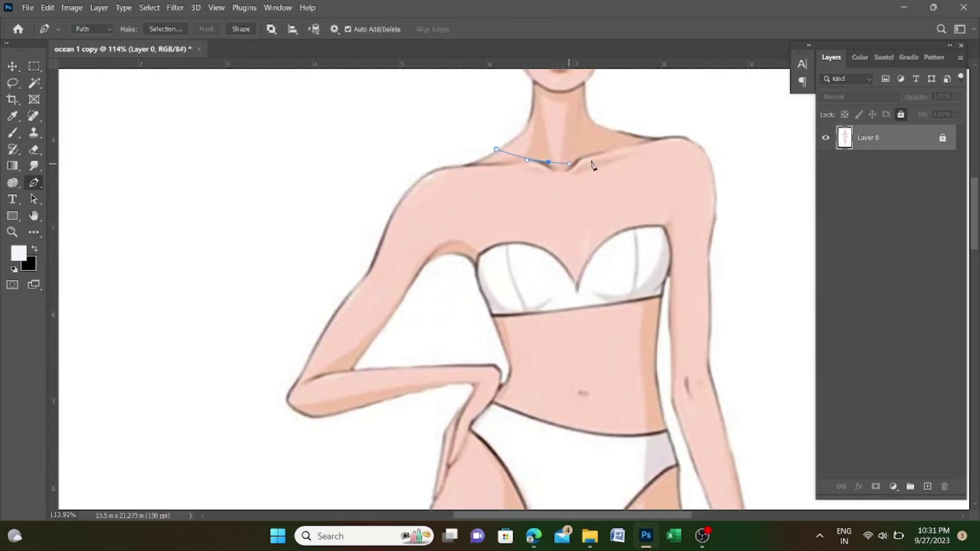
pyautogui.scroll(3, 648, 143)
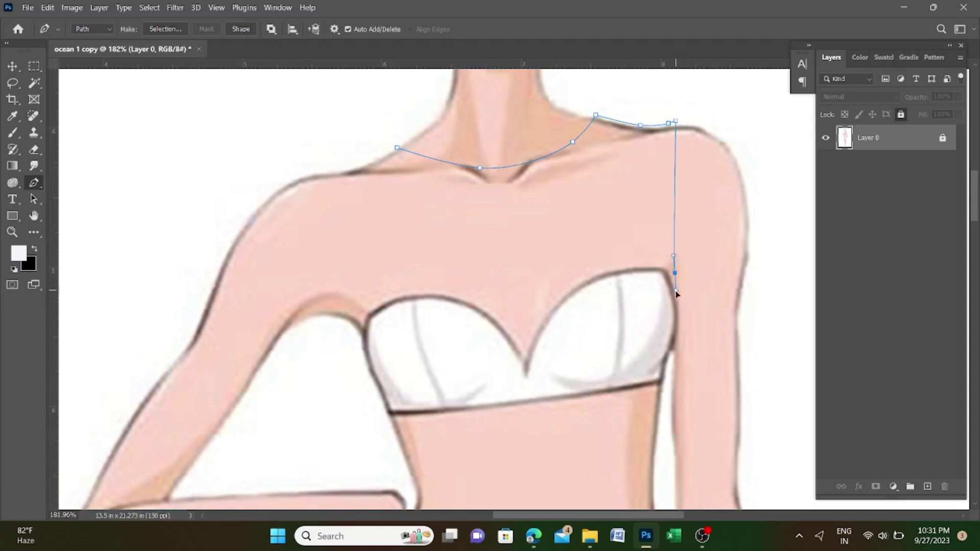
pyautogui.scroll(-3, 676, 294)
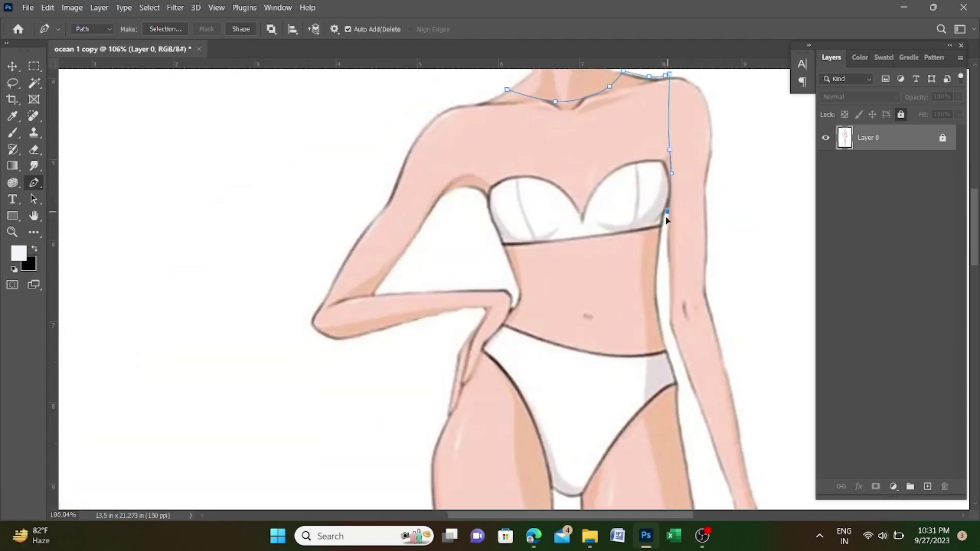
pyautogui.scroll(-1, 658, 298)
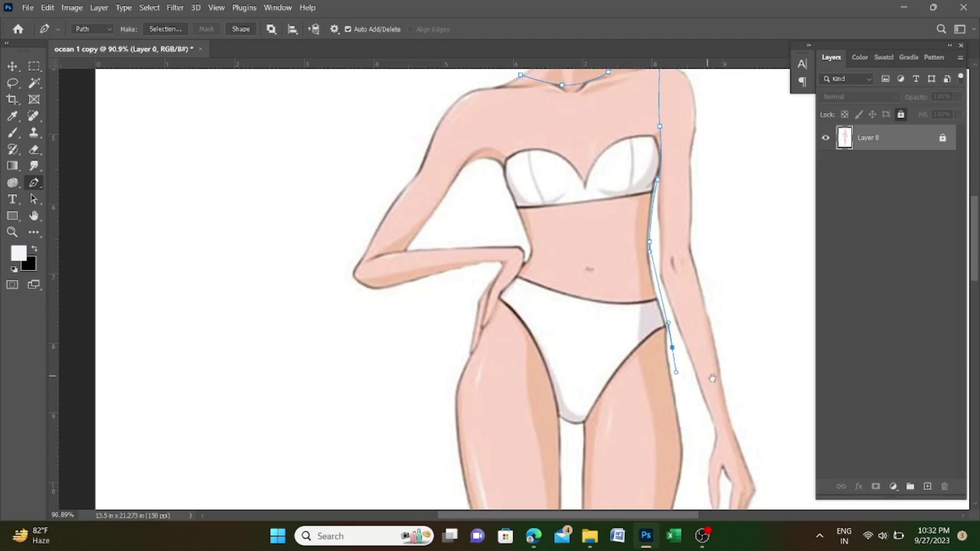
pyautogui.moveTo(713, 378); pyautogui.dragTo(687, 193)
pyautogui.scroll(-3, 664, 327)
pyautogui.scroll(1, 674, 393)
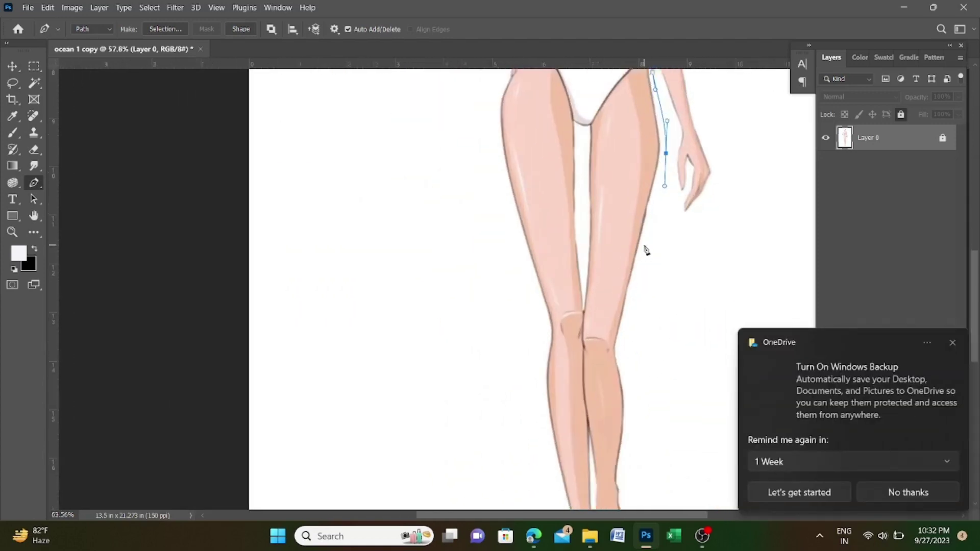
pyautogui.moveTo(626, 343); pyautogui.dragTo(621, 363)
pyautogui.scroll(1, 621, 363)
pyautogui.moveTo(626, 303); pyautogui.dragTo(600, 257)
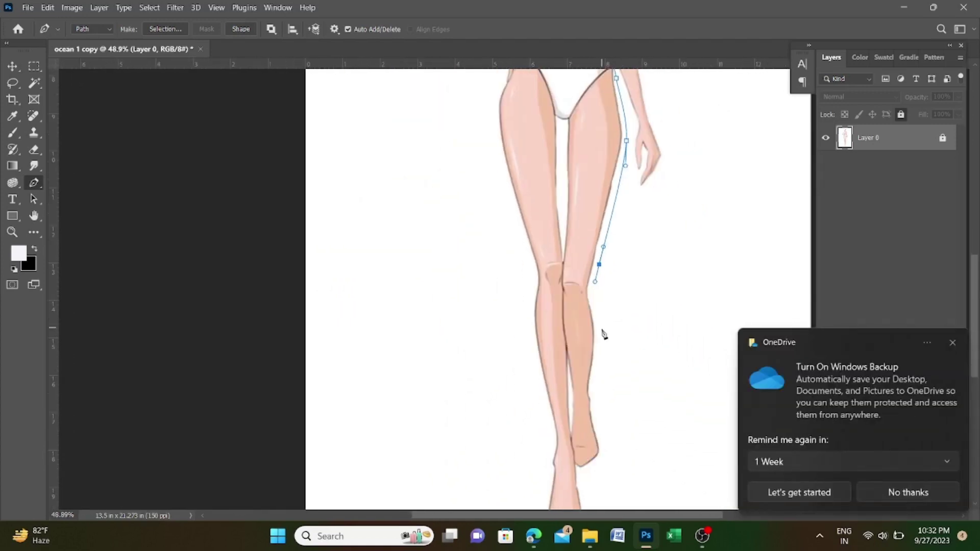
pyautogui.moveTo(634, 473); pyautogui.dragTo(640, 392)
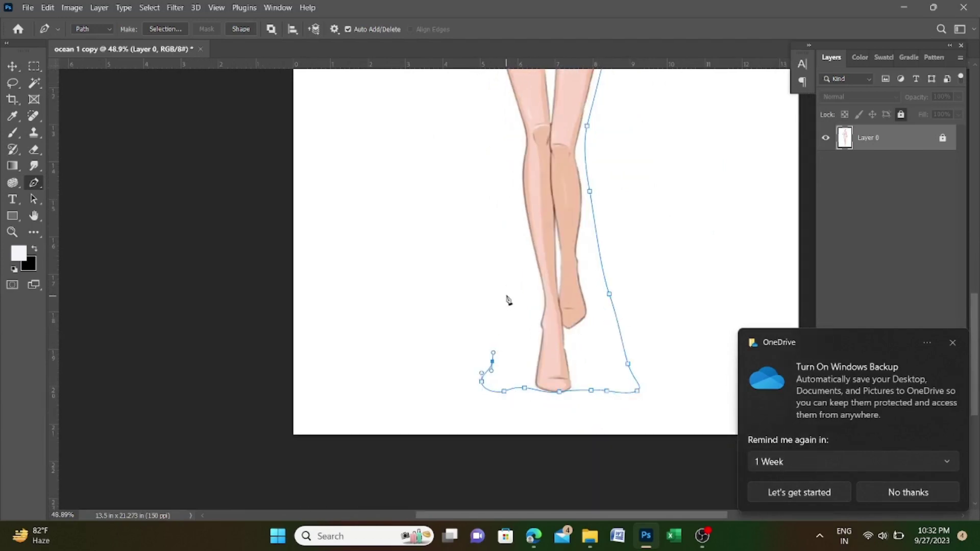
pyautogui.moveTo(514, 136); pyautogui.dragTo(521, 245)
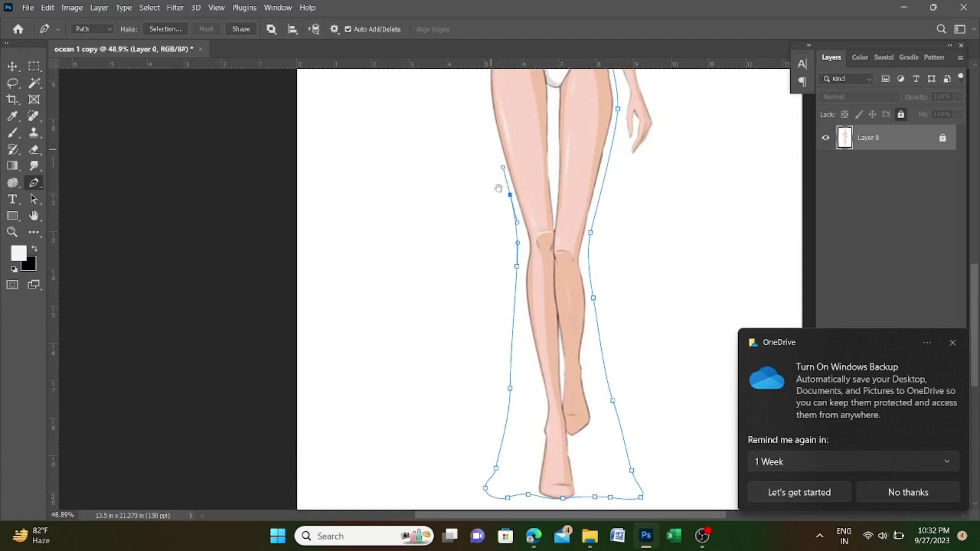
pyautogui.scroll(1, 512, 199)
# Step: Extend the gown path up the left hip, undoing a misplaced hip anchor
pyautogui.scroll(1, 532, 174)
pyautogui.scroll(1, 532, 174)
pyautogui.click(528, 161)
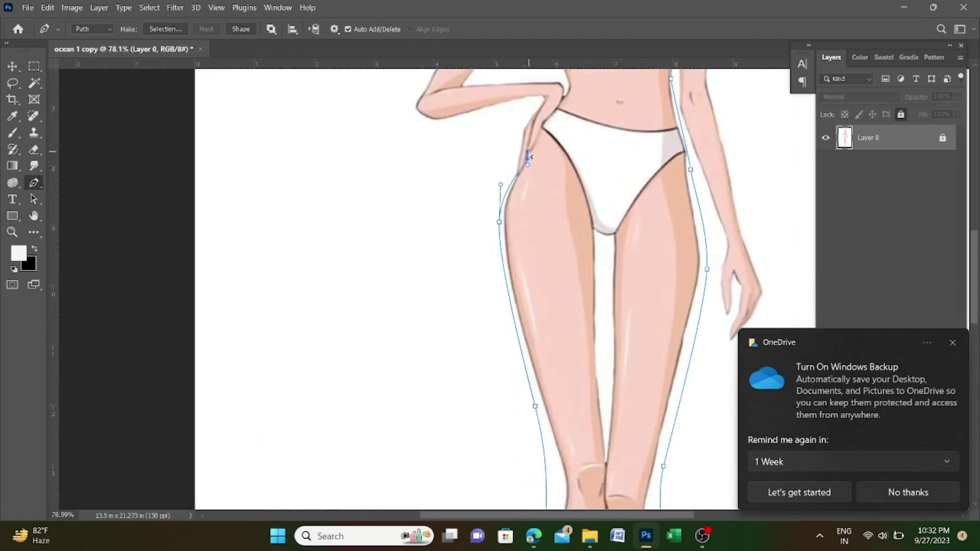
pyautogui.hotkey('ctrl', 'z')
pyautogui.scroll(5, 529, 156)
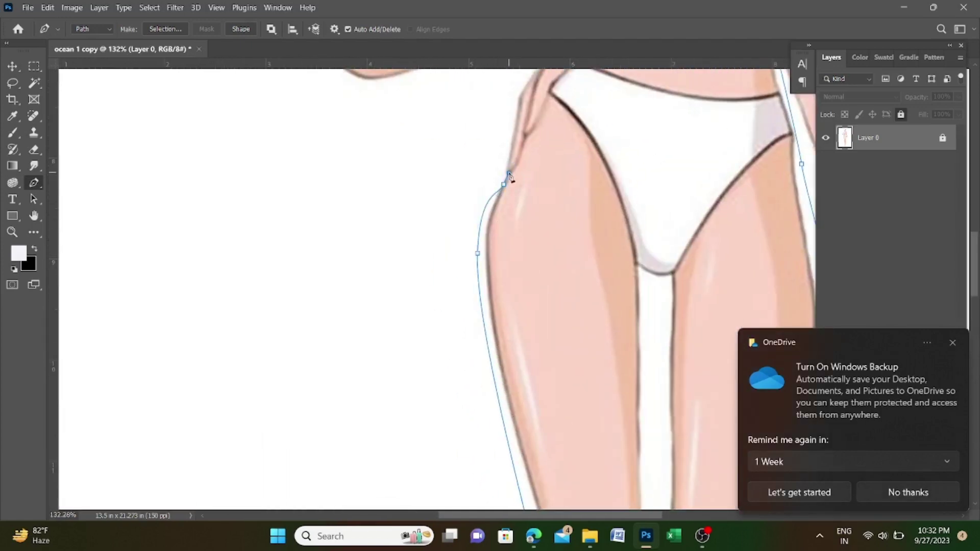
pyautogui.scroll(2, 572, 154)
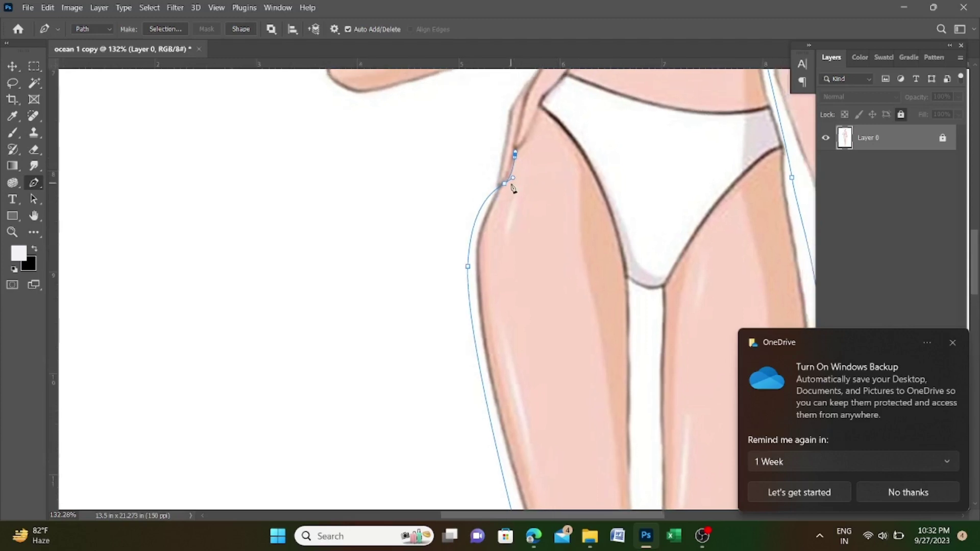
pyautogui.scroll(2, 517, 155)
pyautogui.scroll(3, 529, 137)
pyautogui.hscroll(2, 529, 137)
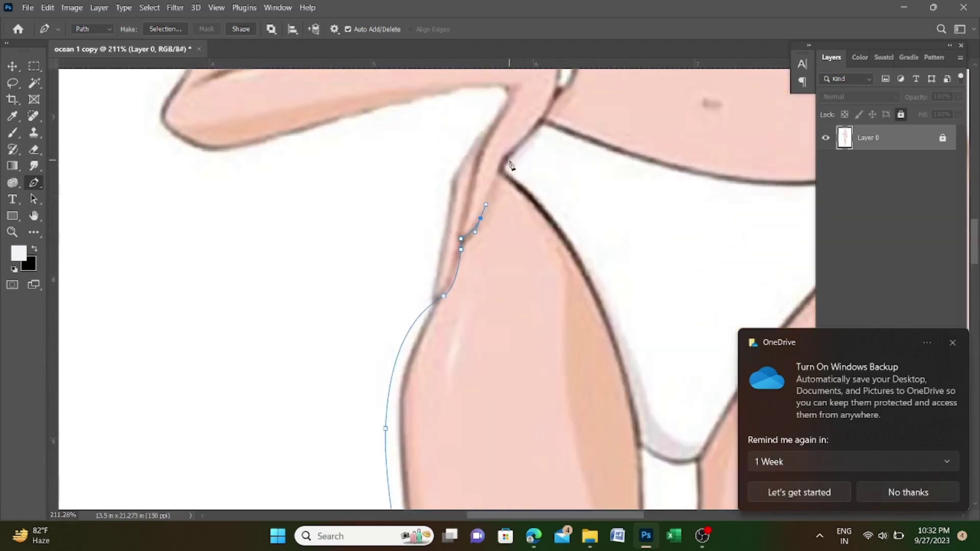
pyautogui.scroll(2, 576, 113)
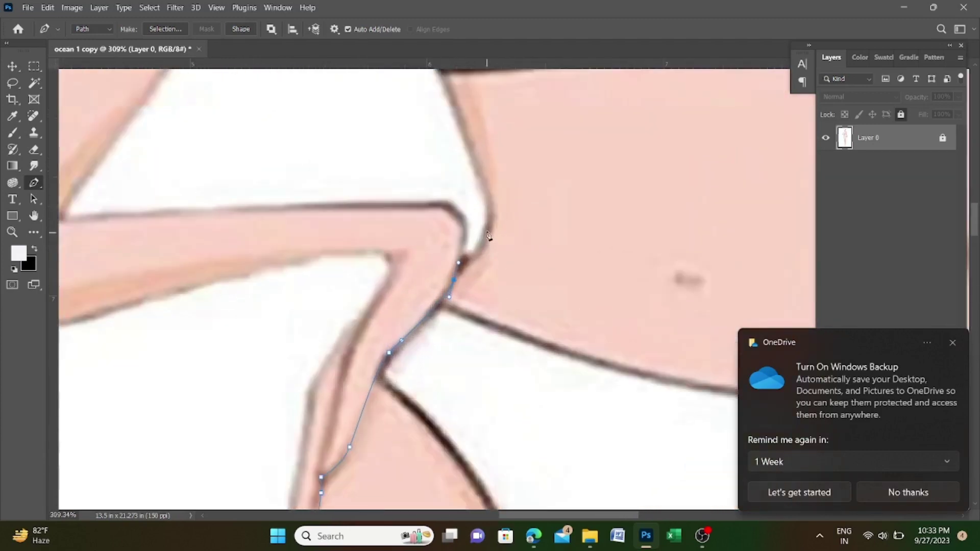
pyautogui.scroll(4, 458, 139)
pyautogui.hscroll(-1, 424, 147)
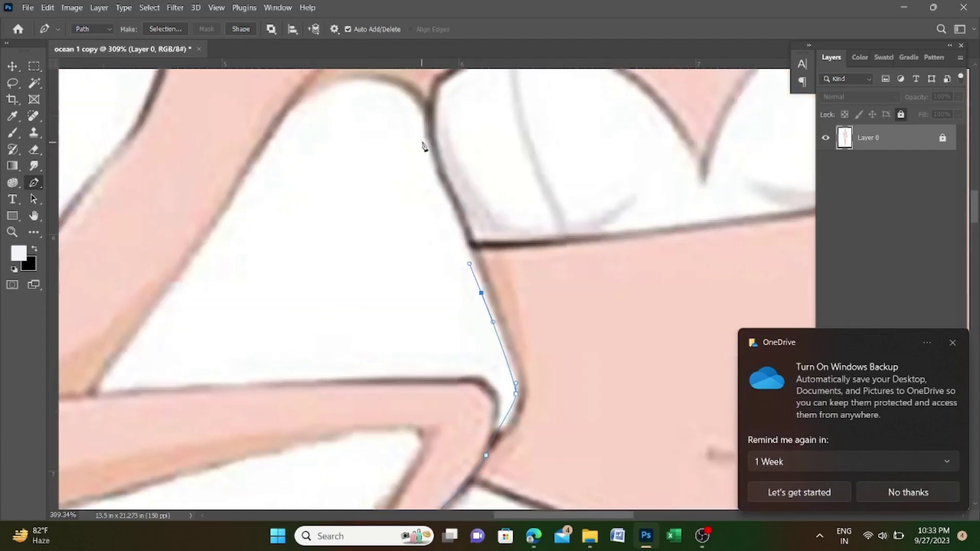
# Step: Continue the path up the torso, remove a stray shoulder anchor, and close it at the neckline
pyautogui.moveTo(418, 108); pyautogui.dragTo(458, 294)
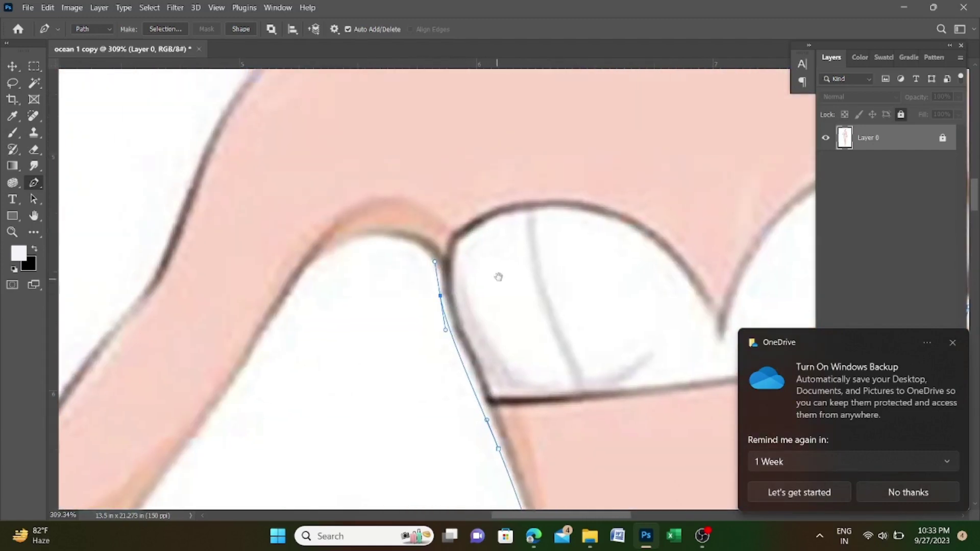
pyautogui.scroll(2, 499, 277)
pyautogui.hscroll(1, 460, 263)
pyautogui.scroll(3, 435, 204)
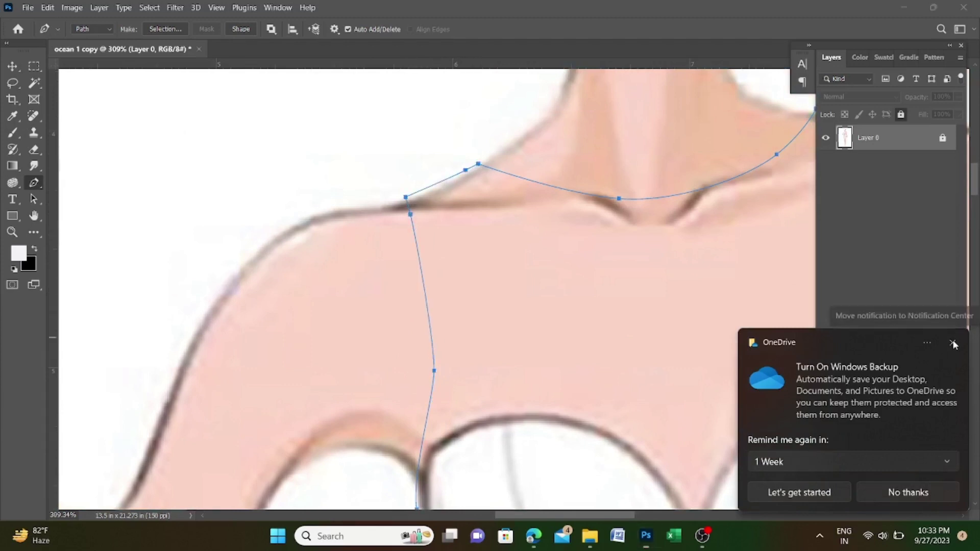
pyautogui.scroll(-5, 413, 186)
pyautogui.hotkey('ctrl', 'z')
pyautogui.scroll(3, 419, 235)
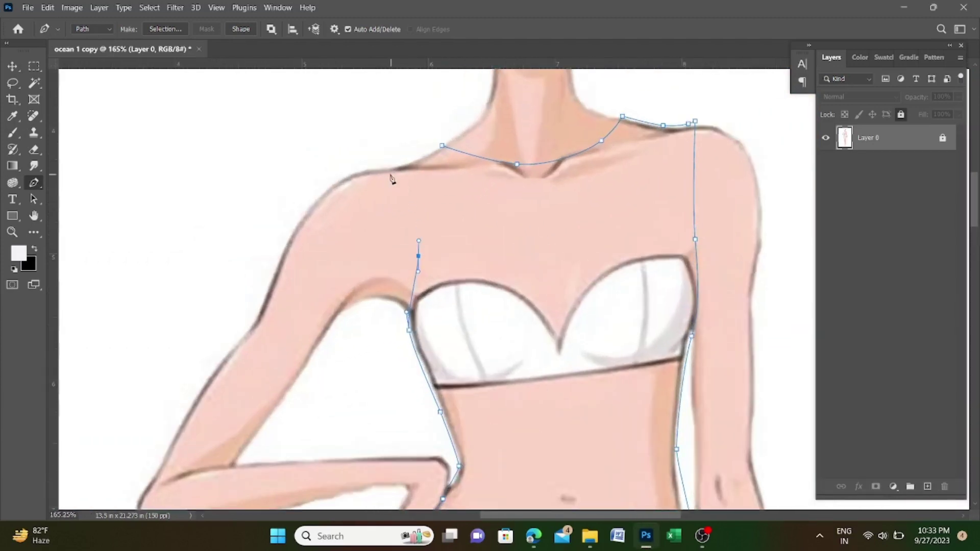
pyautogui.click(442, 147)
pyautogui.scroll(-3, 442, 148)
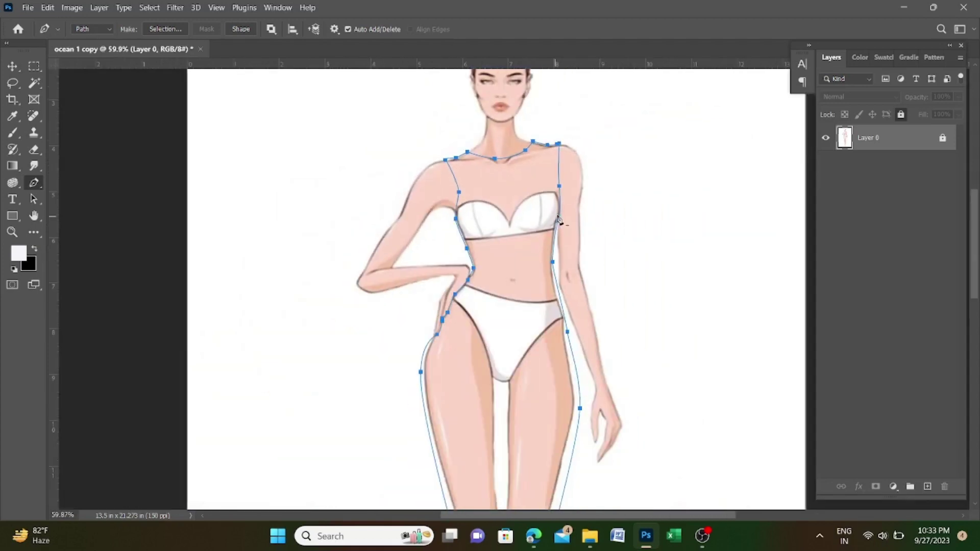
pyautogui.scroll(-2, 460, 204)
# Step: Turn the gown path into a selection and fill it dark navy on a new layer
pyautogui.hotkey('ctrl', 'Return')
pyautogui.click(927, 488)
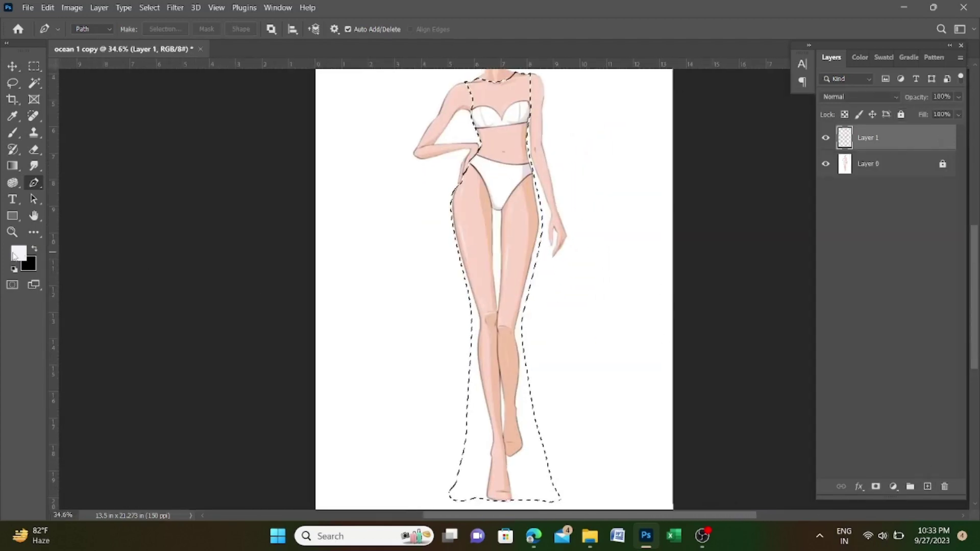
pyautogui.click(19, 252)
pyautogui.click(479, 245)
pyautogui.click(611, 101)
pyautogui.press('p')
pyautogui.hotkey('alt', 'BackSpace')
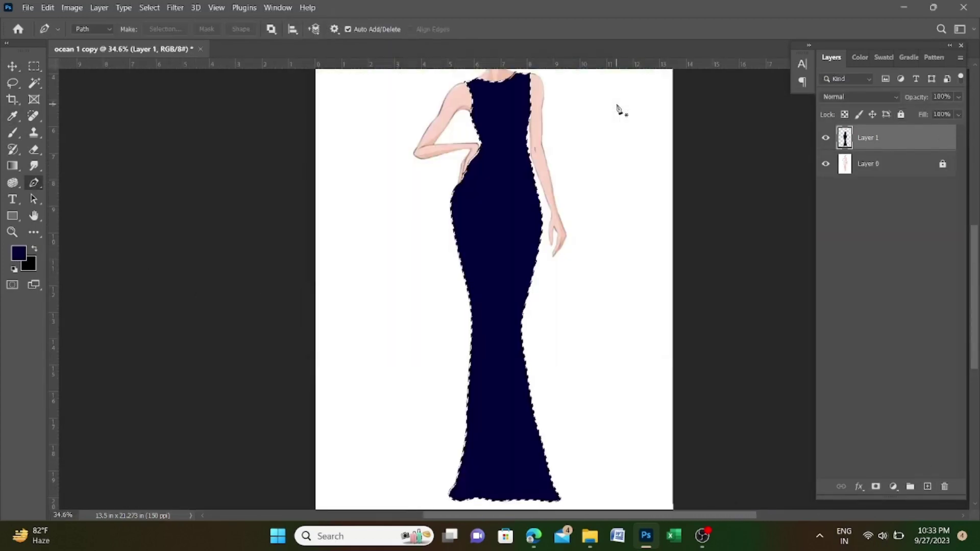
# Step: Fill the leftover armhole gap with navy and deselect it
pyautogui.hotkey('ctrl', 'd')
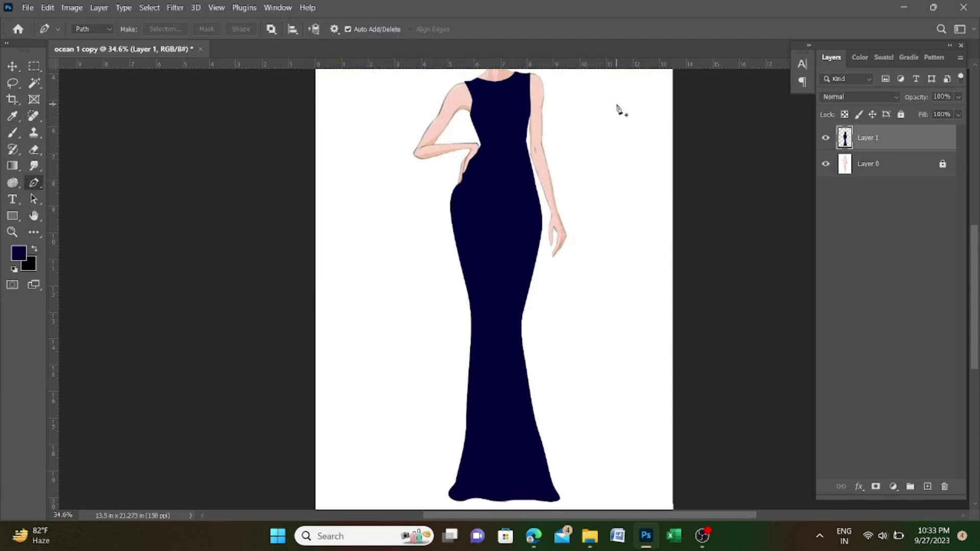
pyautogui.scroll(-2, 618, 109)
pyautogui.scroll(2, 547, 186)
pyautogui.scroll(5, 532, 136)
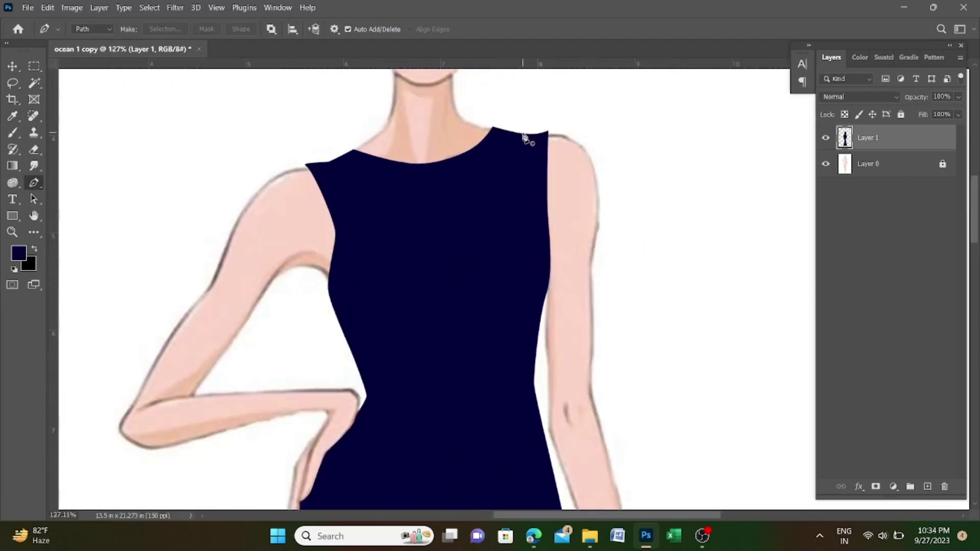
pyautogui.scroll(2, 551, 126)
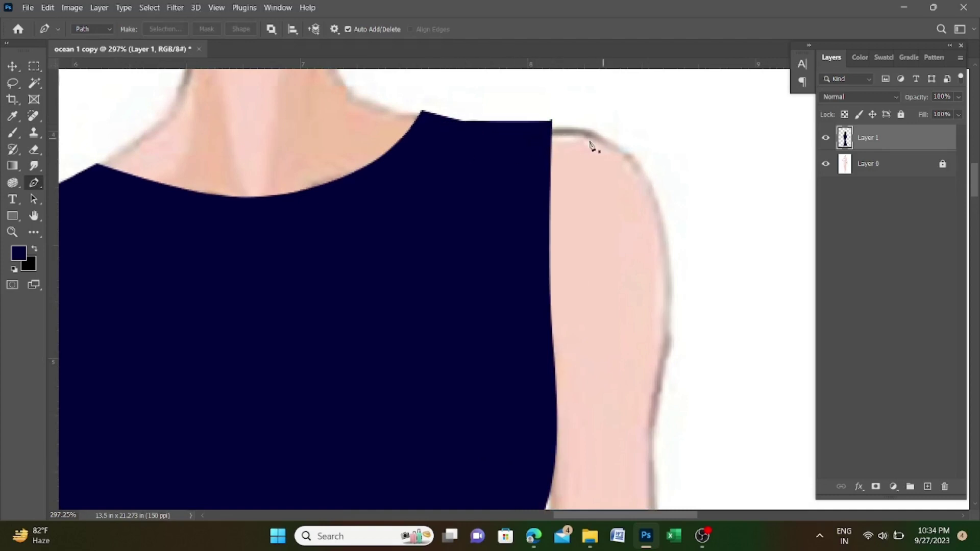
pyautogui.scroll(3, 587, 142)
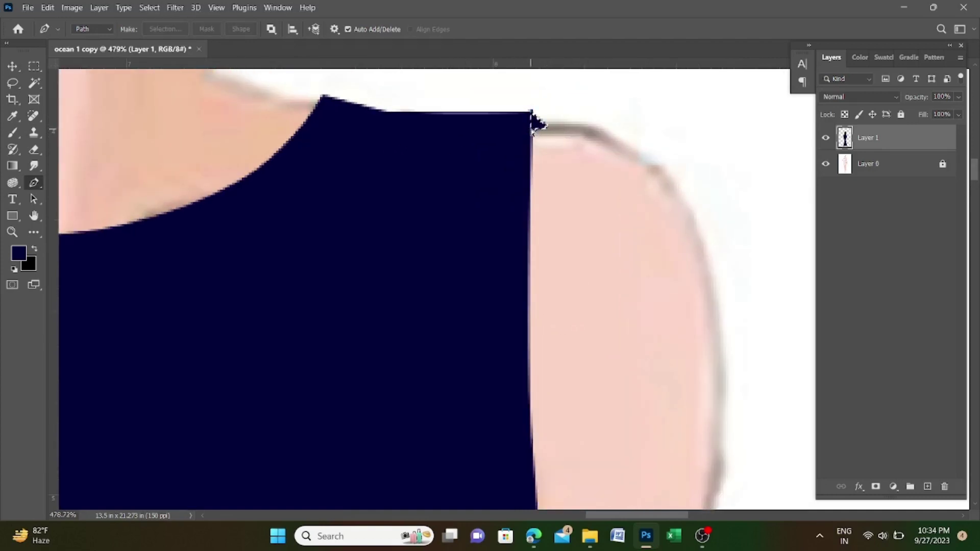
pyautogui.scroll(-4, 534, 125)
pyautogui.scroll(3, 159, 185)
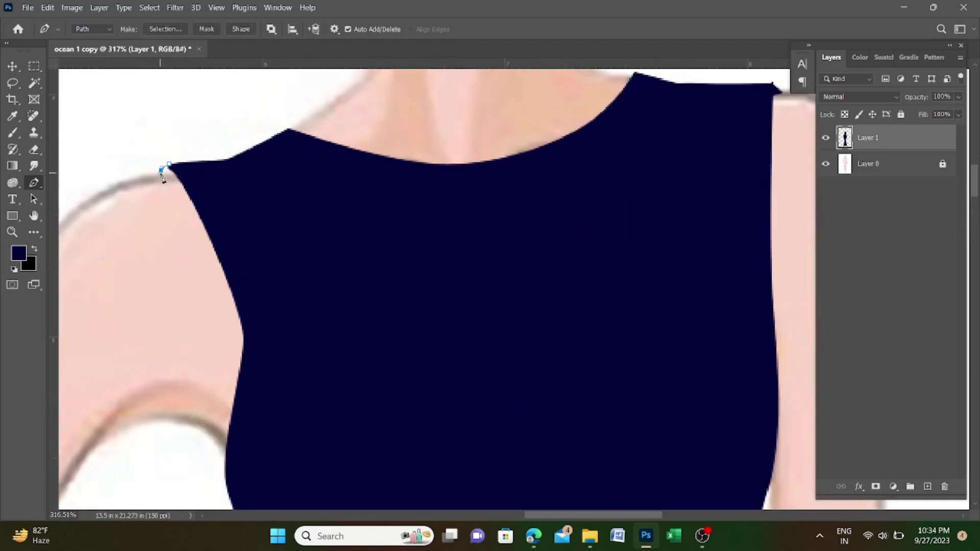
pyautogui.scroll(-3, 190, 179)
pyautogui.scroll(2, 208, 236)
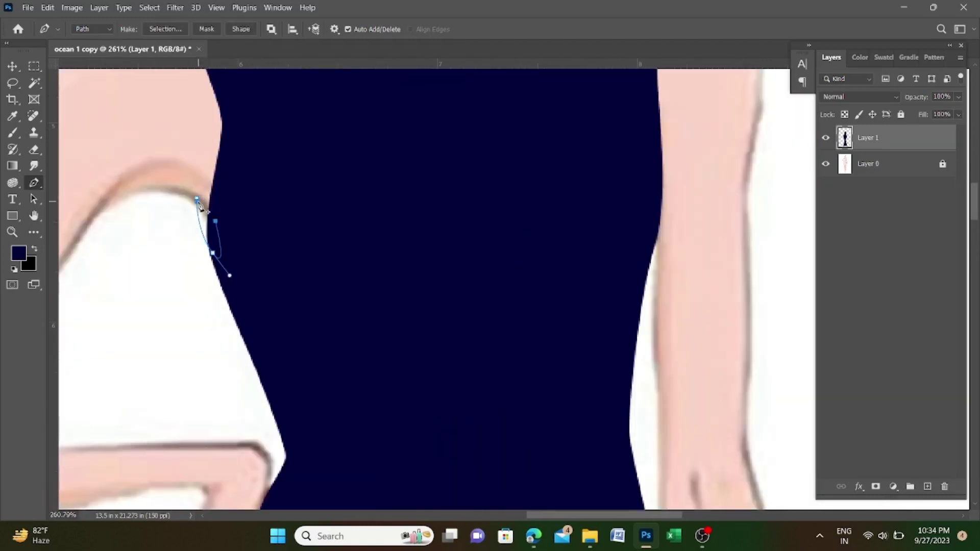
pyautogui.hotkey('alt', 'BackSpace')
pyautogui.hotkey('ctrl', 'd')
# Step: Clear the remaining selection around the dress and zoom out to see the whole gown
pyautogui.scroll(-3, 389, 278)
pyautogui.scroll(-1, 396, 357)
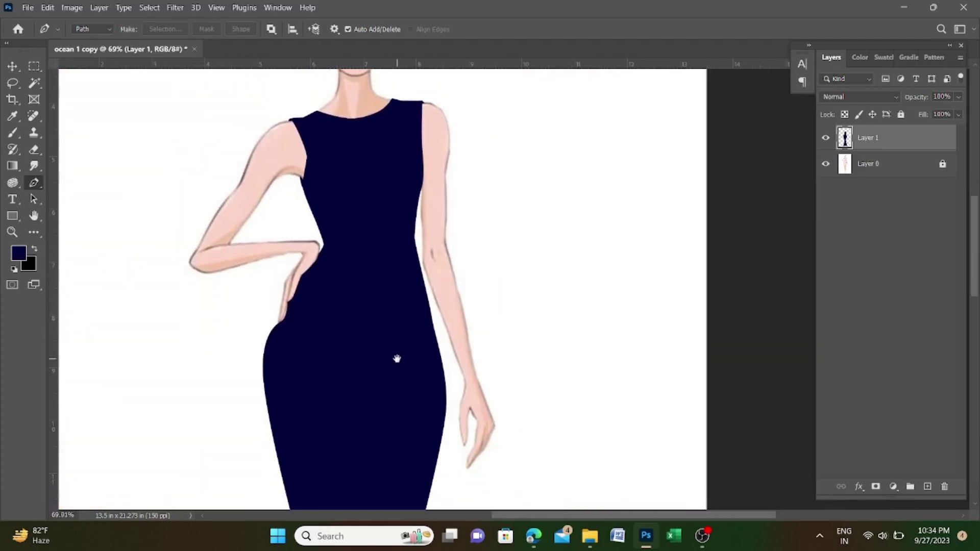
pyautogui.scroll(3, 289, 96)
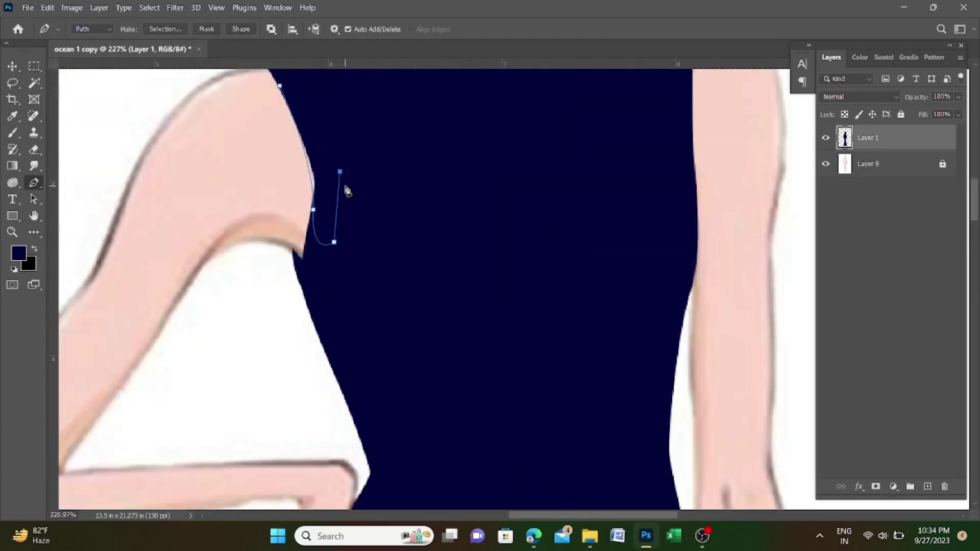
pyautogui.hotkey('ctrl', 'd')
pyautogui.scroll(-4, 347, 196)
pyautogui.scroll(1, 394, 225)
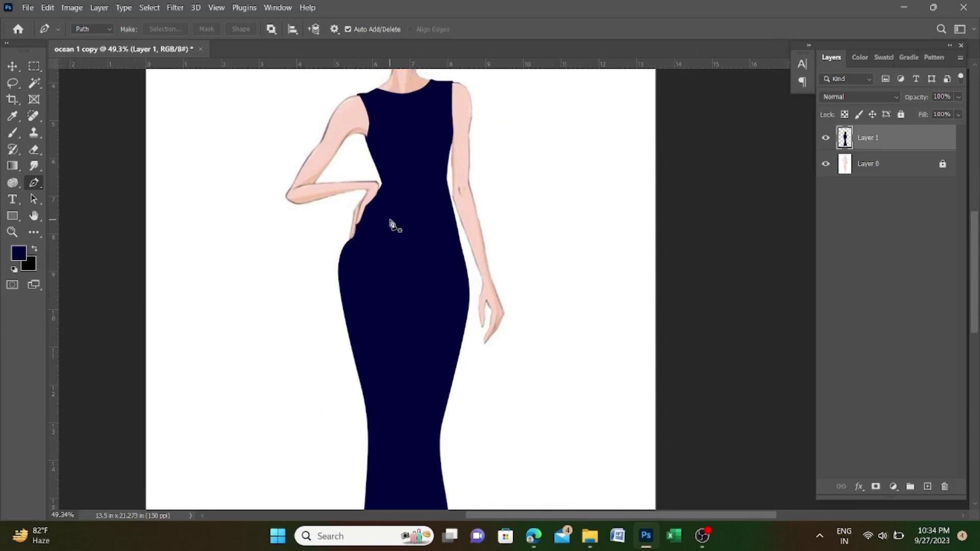
pyautogui.scroll(-3, 398, 245)
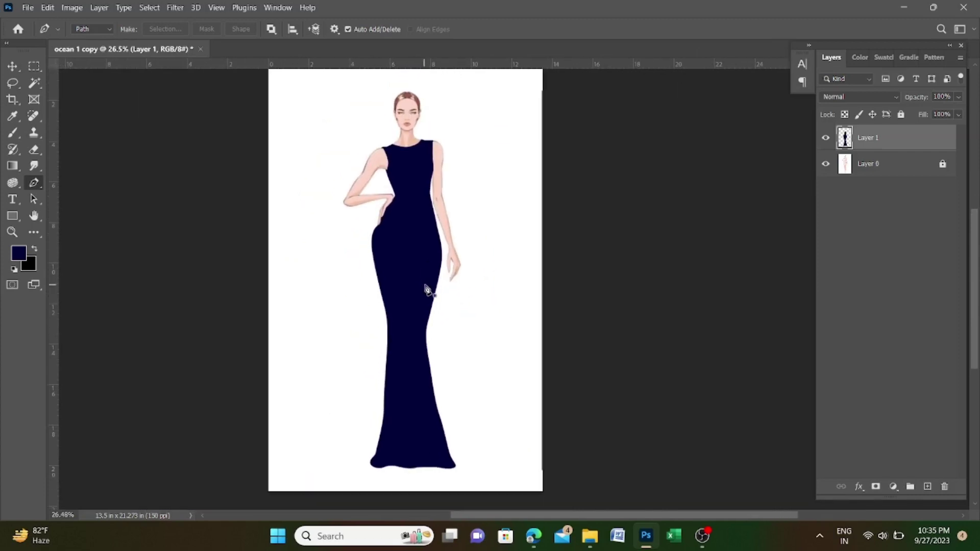
pyautogui.scroll(2, 428, 284)
# Step: Load the gown as a selection on a new layer, with a purple colour and a small soft brush
pyautogui.keyDown('ctrl'); pyautogui.click(846, 138); pyautogui.keyUp('ctrl')
pyautogui.click(927, 486)
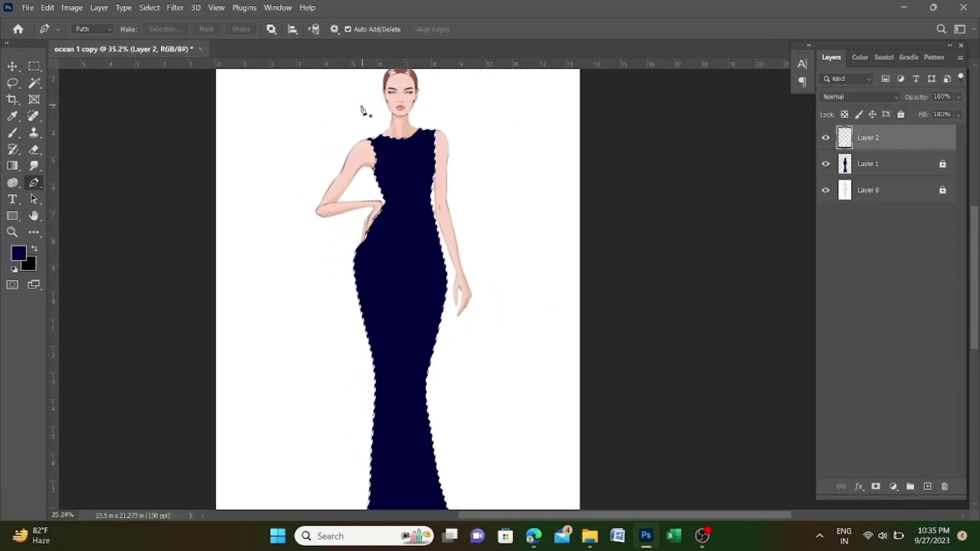
pyautogui.press('b')
pyautogui.click(19, 253)
pyautogui.press('Return')
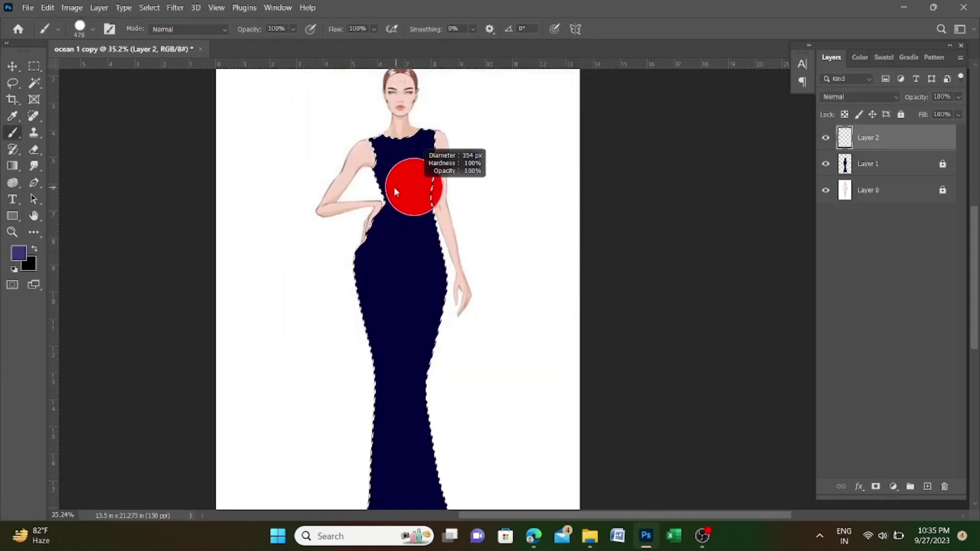
pyautogui.click(92, 30)
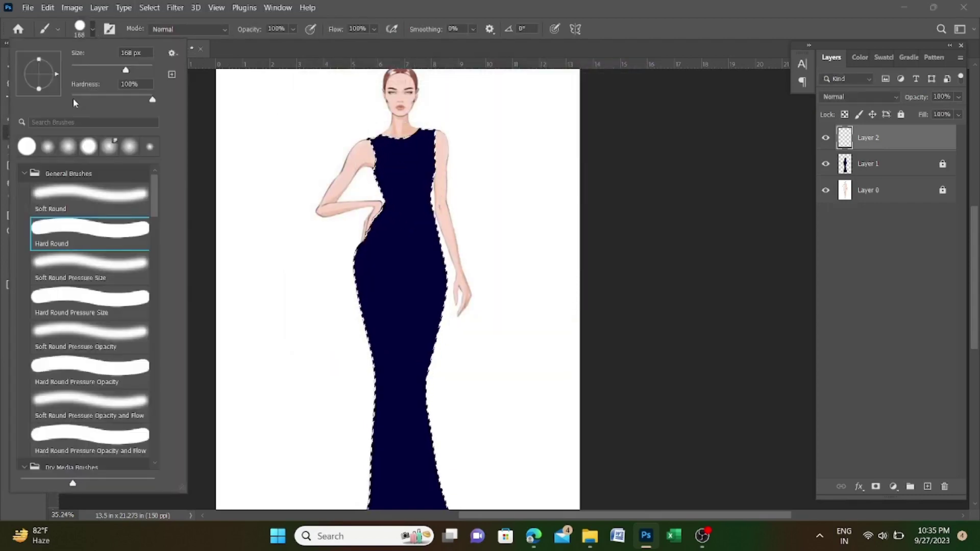
pyautogui.click(501, 281)
# Step: Paint soft purple diagonal strokes across the bodice, armpit and hips
pyautogui.scroll(5, 381, 170)
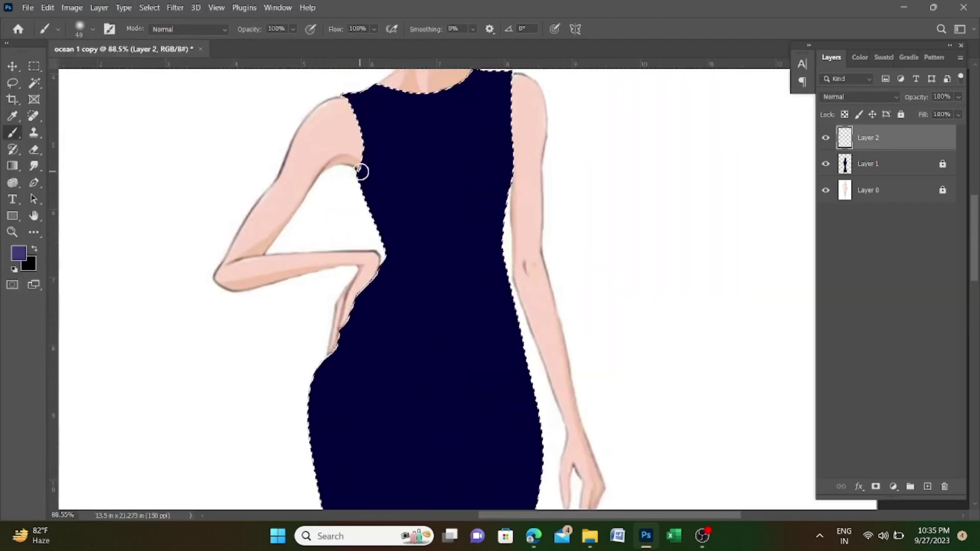
pyautogui.moveTo(362, 172)
pyautogui.mouseDown()
pyautogui.moveTo(408, 200)
pyautogui.moveTo(416, 239)
pyautogui.mouseUp()
pyautogui.moveTo(316, 384); pyautogui.dragTo(414, 374)
pyautogui.moveTo(341, 349); pyautogui.dragTo(462, 347)
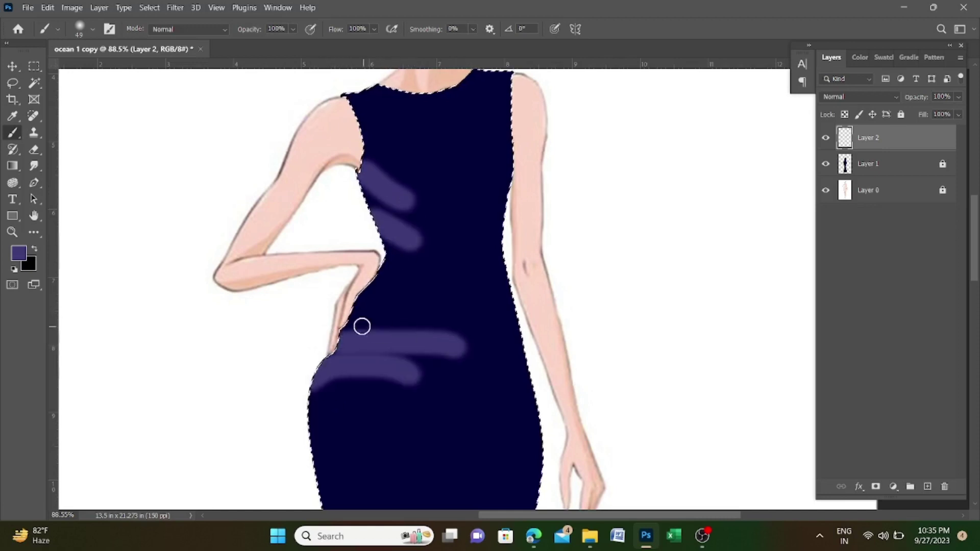
pyautogui.scroll(-2, 399, 243)
pyautogui.moveTo(408, 286); pyautogui.dragTo(511, 388)
pyautogui.moveTo(398, 251); pyautogui.dragTo(505, 332)
pyautogui.moveTo(400, 221); pyautogui.dragTo(485, 258)
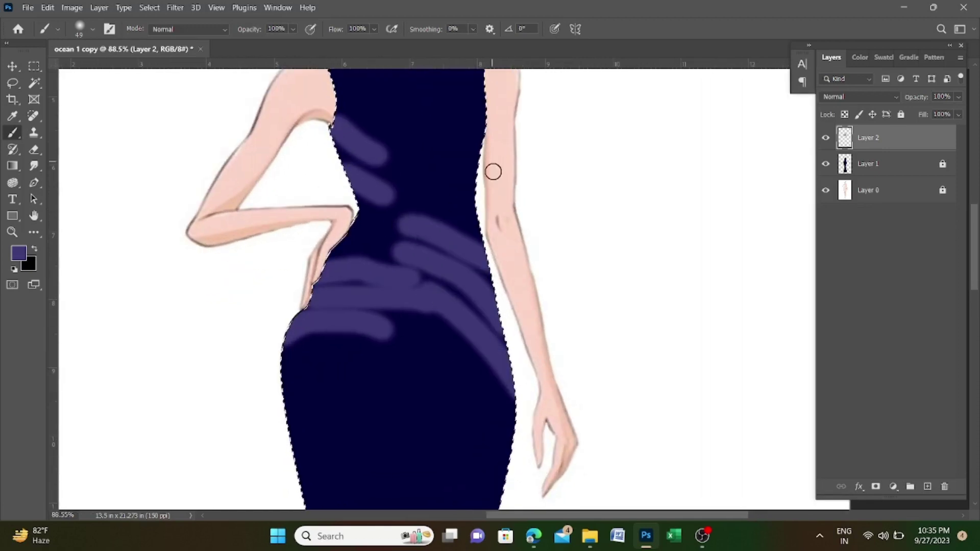
pyautogui.moveTo(482, 125); pyautogui.dragTo(451, 213)
pyautogui.scroll(-5, 451, 212)
pyautogui.scroll(3, 486, 390)
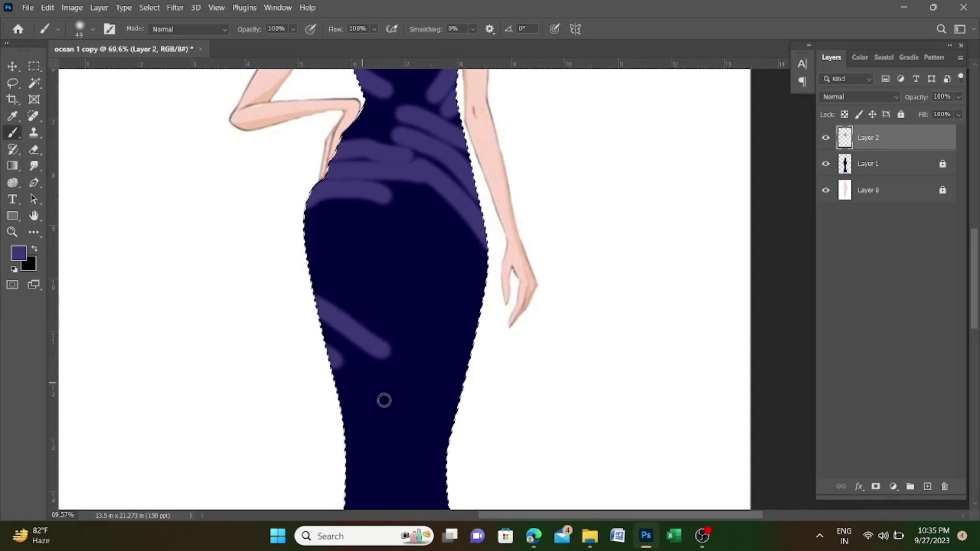
# Step: Add more diagonal purple strokes down the skirt to the hem
pyautogui.moveTo(341, 363); pyautogui.dragTo(447, 413)
pyautogui.scroll(-2, 449, 285)
pyautogui.moveTo(485, 283); pyautogui.dragTo(423, 306)
pyautogui.scroll(-2, 459, 286)
pyautogui.moveTo(339, 209); pyautogui.dragTo(450, 252)
pyautogui.moveTo(360, 278); pyautogui.dragTo(447, 319)
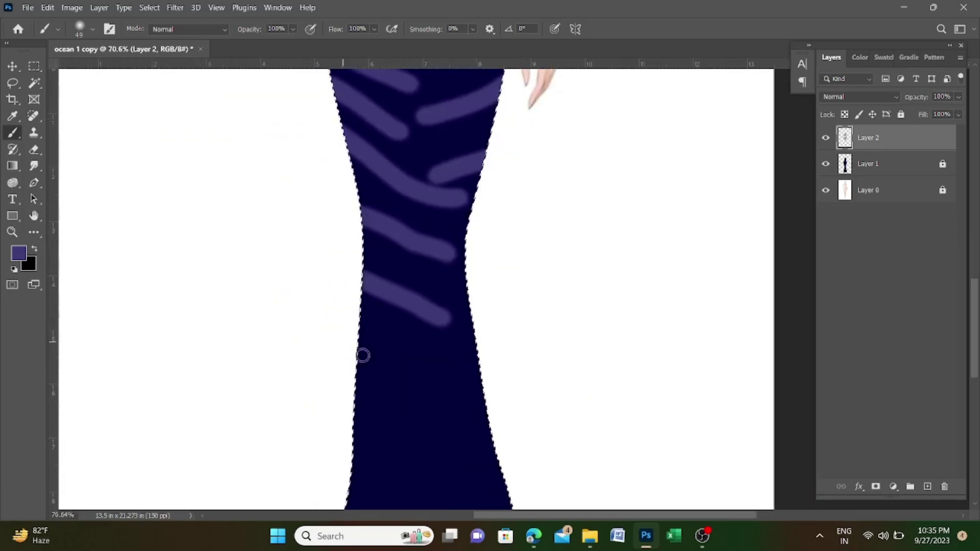
pyautogui.moveTo(363, 355); pyautogui.dragTo(330, 172)
pyautogui.moveTo(328, 166); pyautogui.dragTo(447, 280)
pyautogui.moveTo(325, 265); pyautogui.dragTo(455, 346)
pyautogui.moveTo(309, 334); pyautogui.dragTo(384, 380)
pyautogui.moveTo(301, 378); pyautogui.dragTo(393, 424)
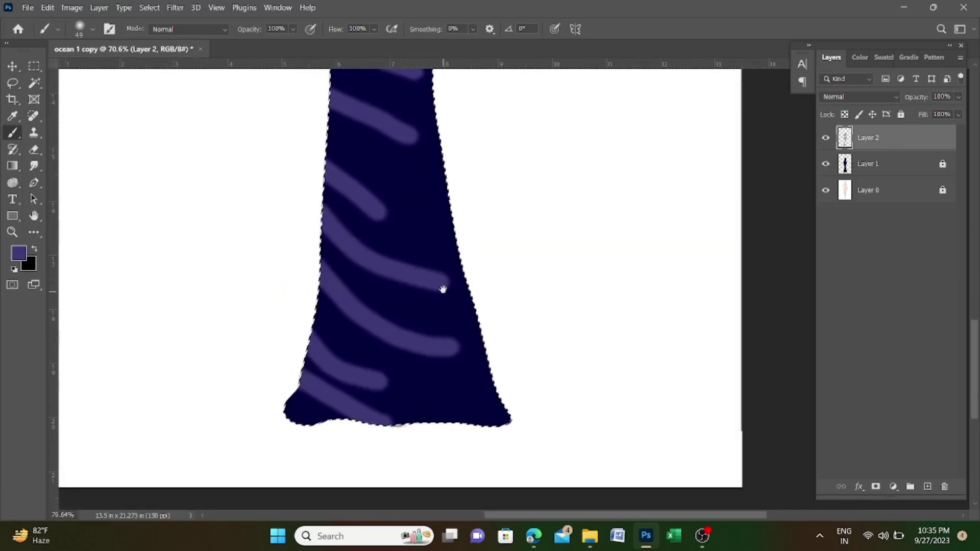
pyautogui.moveTo(443, 289); pyautogui.dragTo(444, 418)
# Step: Erase the purple strokes on the upper bodice and upper-right dress with the Eraser
pyautogui.press('e')
pyautogui.scroll(2, 372, 144)
pyautogui.scroll(2, 402, 201)
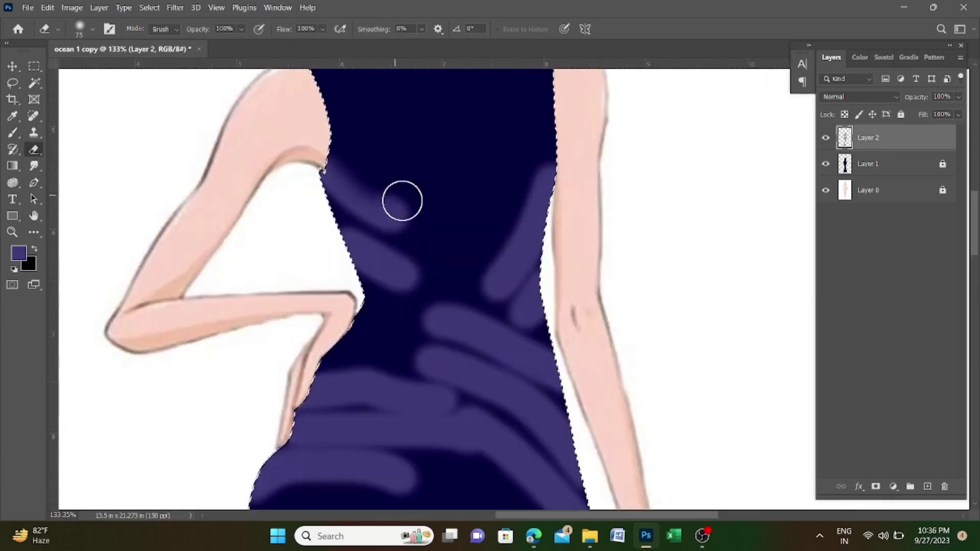
pyautogui.moveTo(402, 200); pyautogui.dragTo(436, 192)
pyautogui.scroll(-1, 436, 192)
pyautogui.moveTo(457, 236); pyautogui.dragTo(424, 247)
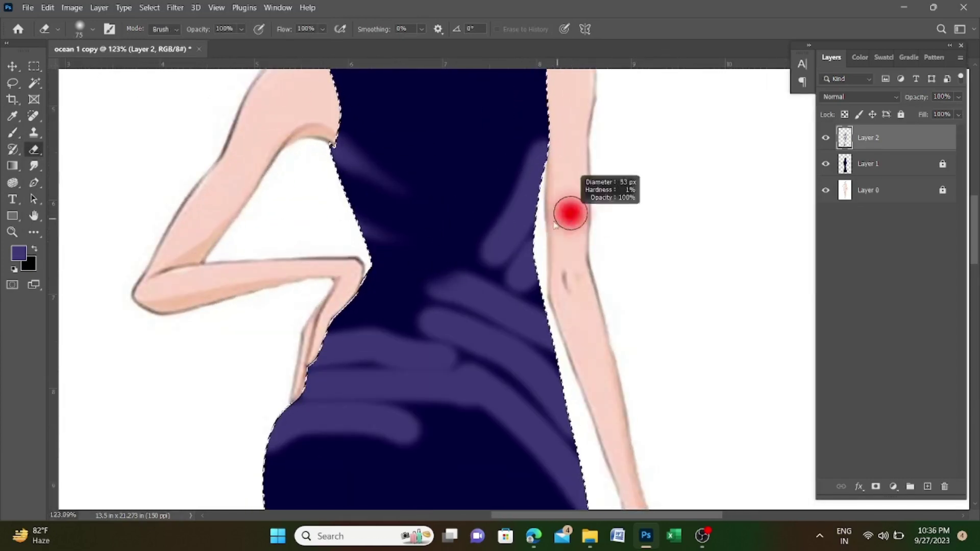
pyautogui.moveTo(570, 214)
pyautogui.mouseDown()
pyautogui.moveTo(518, 201)
pyautogui.moveTo(536, 136)
pyautogui.mouseUp()
pyautogui.scroll(1, 514, 262)
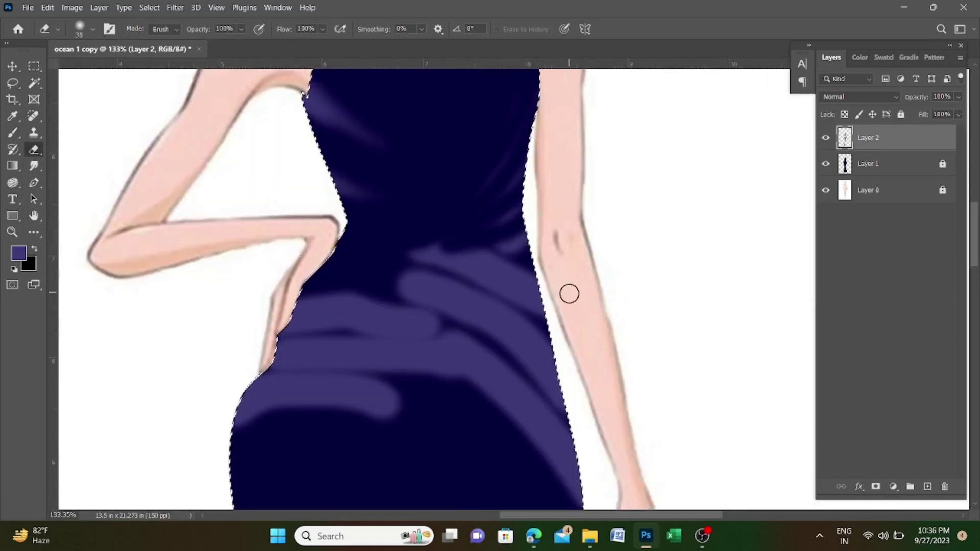
pyautogui.scroll(-1, 541, 337)
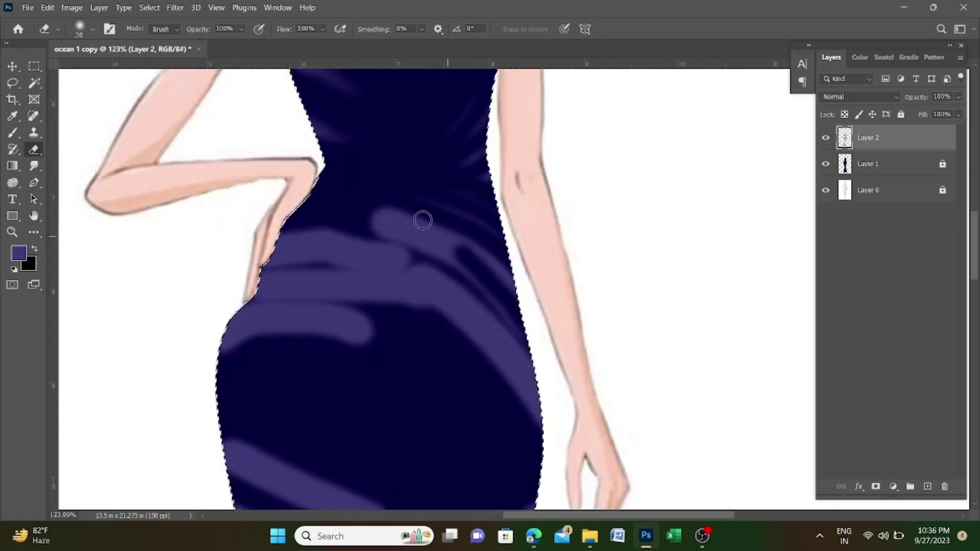
# Step: Erase the purple patch and highlight bands across the waist and right hip
pyautogui.moveTo(423, 220); pyautogui.dragTo(382, 220)
pyautogui.scroll(-1, 536, 262)
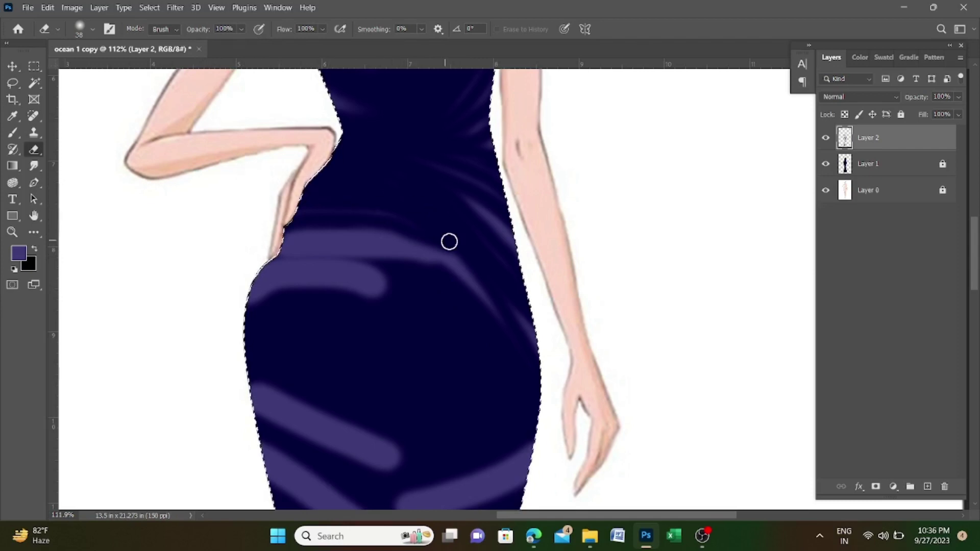
pyautogui.moveTo(473, 283)
pyautogui.mouseDown()
pyautogui.moveTo(429, 291)
pyautogui.moveTo(350, 276)
pyautogui.moveTo(388, 298)
pyautogui.moveTo(295, 305)
pyautogui.mouseUp()
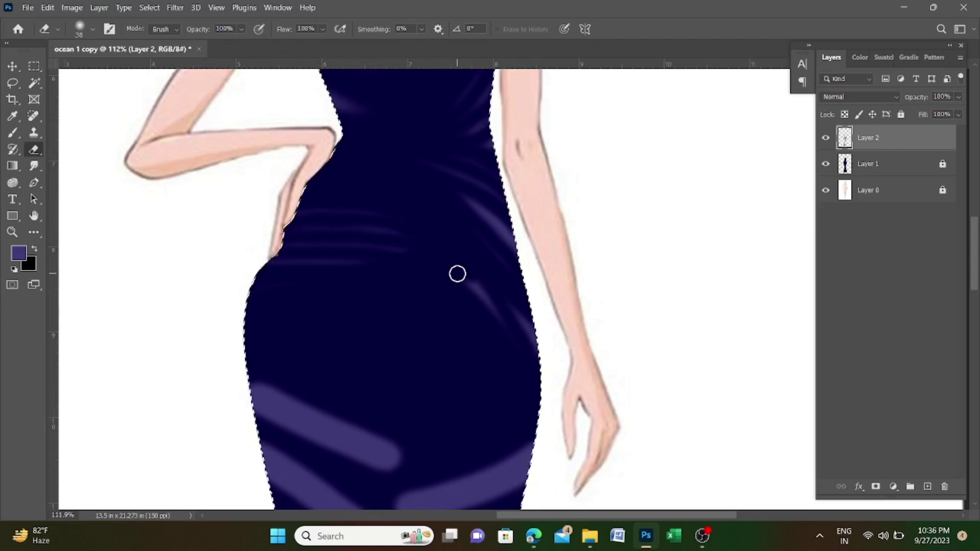
pyautogui.scroll(-5, 504, 333)
pyautogui.scroll(-2, 481, 313)
pyautogui.scroll(3, 439, 291)
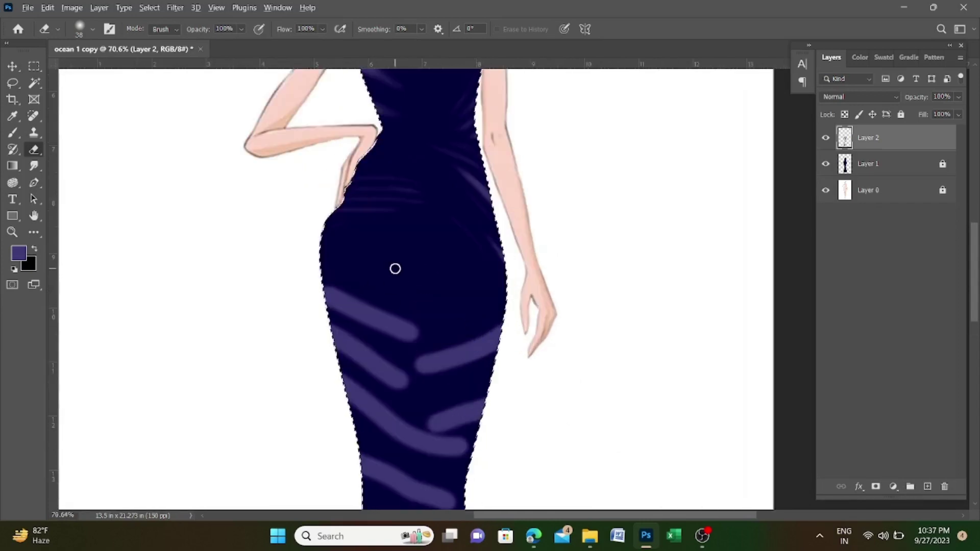
pyautogui.scroll(2, 484, 339)
pyautogui.scroll(-2, 475, 357)
pyautogui.scroll(3, 537, 278)
pyautogui.moveTo(537, 279)
pyautogui.mouseDown()
pyautogui.moveTo(400, 328)
pyautogui.moveTo(309, 317)
pyautogui.mouseUp()
pyautogui.scroll(-1, 357, 327)
pyautogui.scroll(1, 394, 313)
pyautogui.moveTo(369, 307)
pyautogui.mouseDown()
pyautogui.moveTo(508, 278)
pyautogui.moveTo(418, 320)
pyautogui.moveTo(383, 299)
pyautogui.mouseUp()
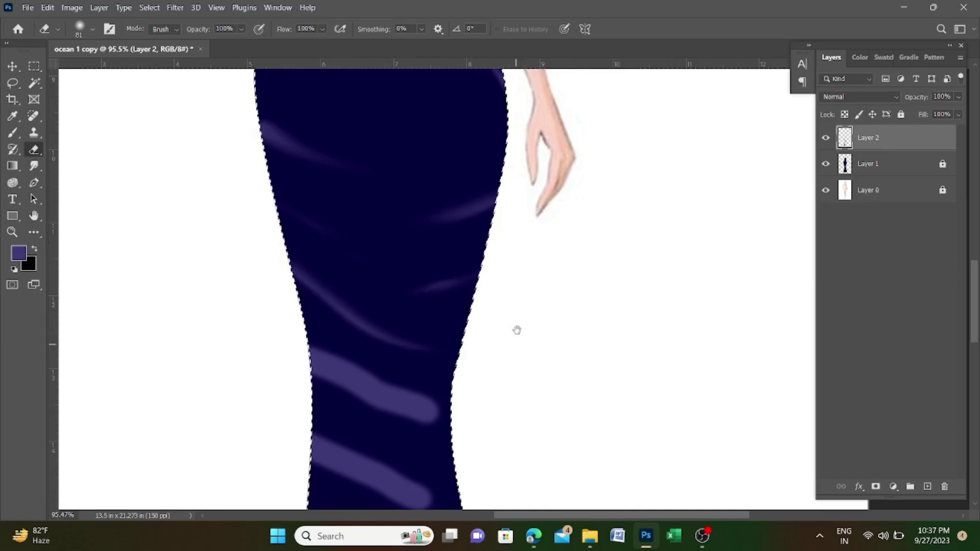
# Step: Fade the remaining streaks on the hips and lower skirt, then set eraser opacity to 55%
pyautogui.scroll(-1, 517, 329)
pyautogui.moveTo(429, 352)
pyautogui.mouseDown()
pyautogui.moveTo(291, 321)
pyautogui.moveTo(421, 368)
pyautogui.moveTo(311, 302)
pyautogui.moveTo(344, 364)
pyautogui.moveTo(316, 332)
pyautogui.mouseUp()
pyautogui.scroll(-1, 495, 394)
pyautogui.scroll(-1, 485, 385)
pyautogui.scroll(-1, 436, 306)
pyautogui.moveTo(435, 307); pyautogui.dragTo(298, 299)
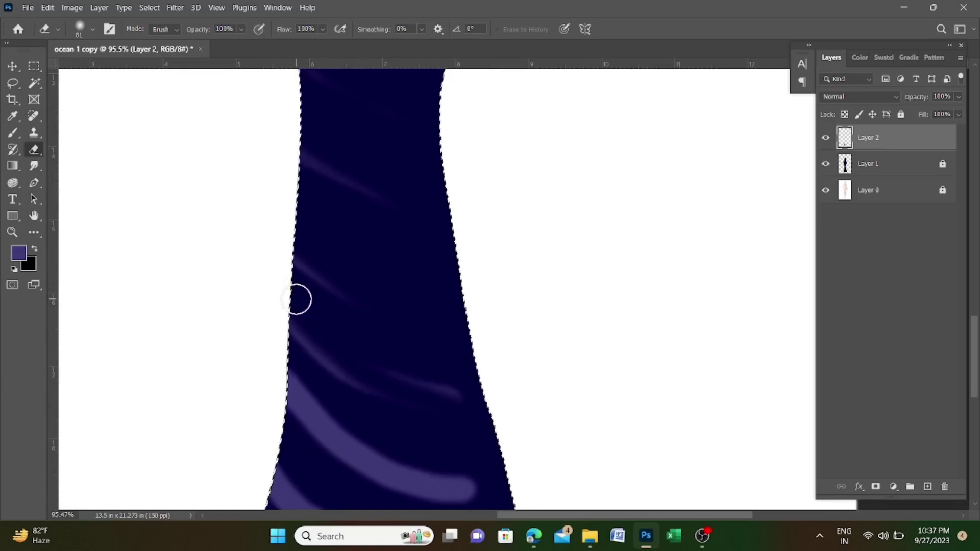
pyautogui.scroll(-2, 298, 300)
pyautogui.scroll(1, 388, 354)
pyautogui.moveTo(388, 355)
pyautogui.mouseDown()
pyautogui.moveTo(276, 330)
pyautogui.moveTo(430, 379)
pyautogui.mouseUp()
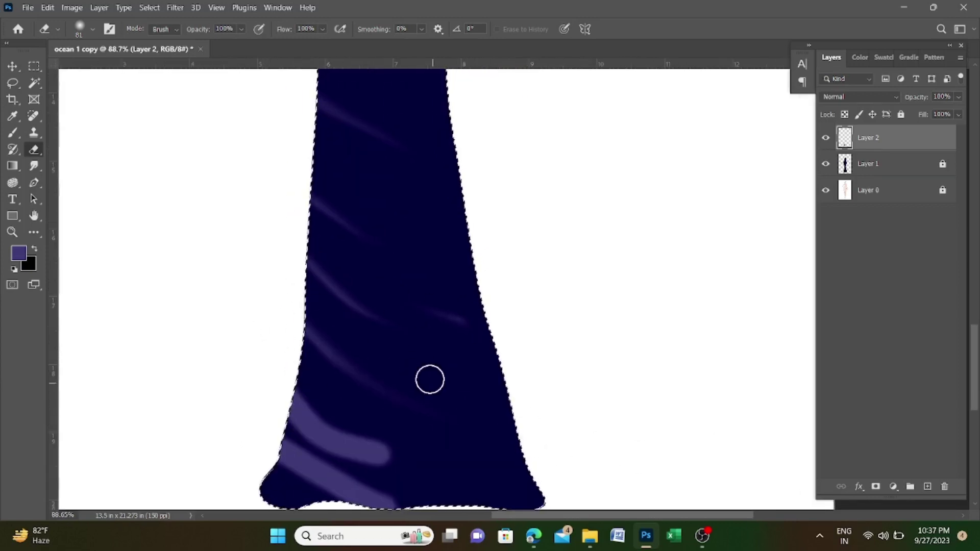
pyautogui.scroll(-1, 499, 368)
pyautogui.moveTo(500, 368)
pyautogui.mouseDown()
pyautogui.moveTo(295, 361)
pyautogui.moveTo(306, 408)
pyautogui.moveTo(398, 464)
pyautogui.mouseUp()
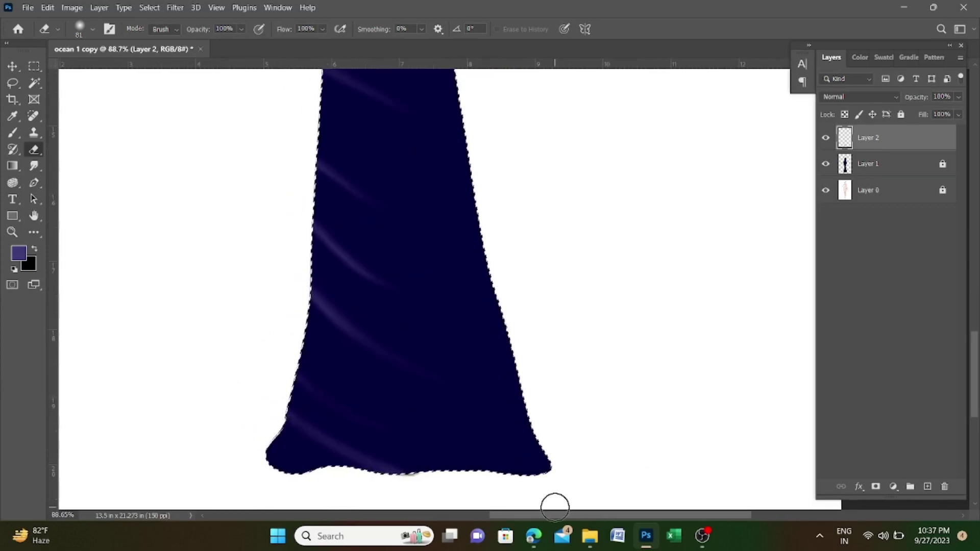
pyautogui.scroll(-4, 357, 454)
pyautogui.scroll(-1, 444, 375)
pyautogui.scroll(1, 431, 446)
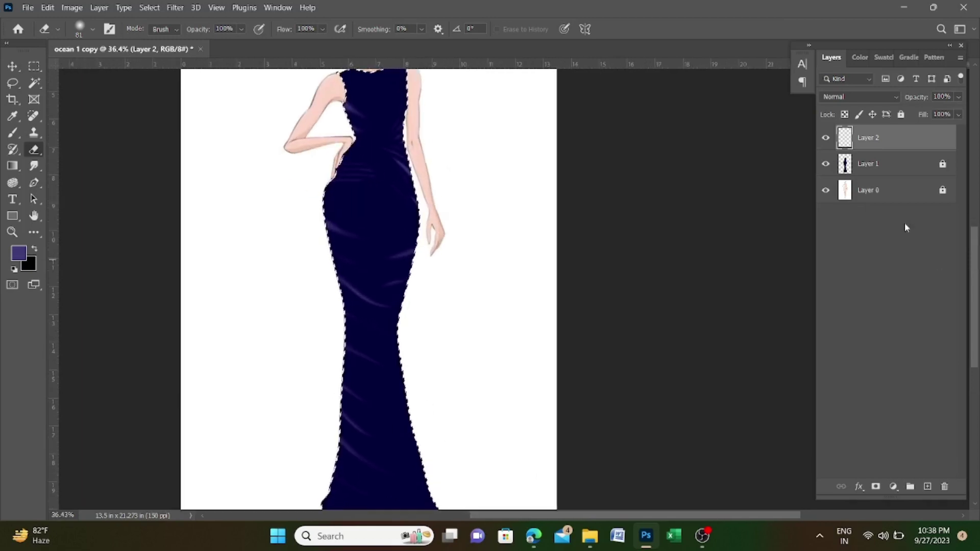
pyautogui.moveTo(210, 30); pyautogui.dragTo(189, 32)
# Step: Soften the gown's light streaks on Layer 2 with the eraser at 17% opacity and 29% flow
pyautogui.moveTo(284, 30); pyautogui.dragTo(276, 35)
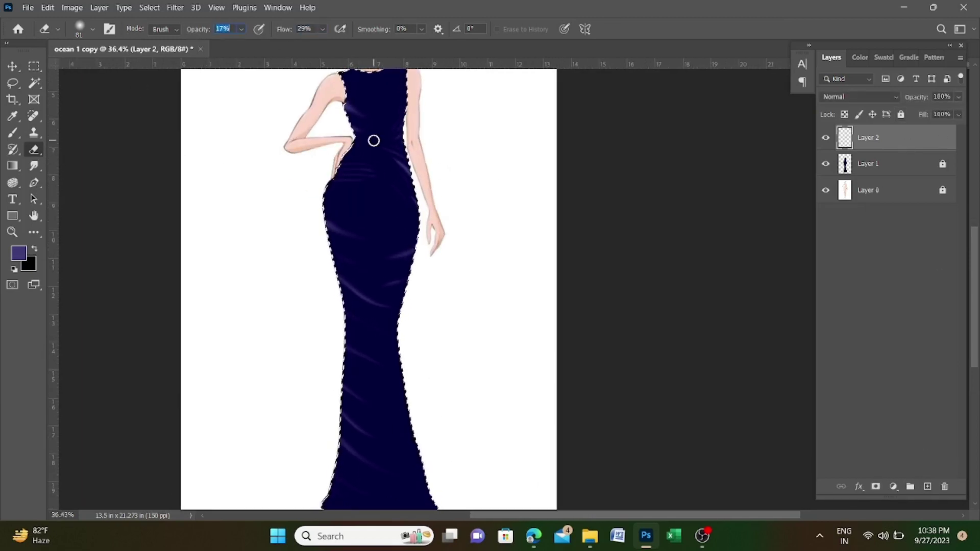
pyautogui.scroll(2, 393, 256)
pyautogui.scroll(3, 302, 125)
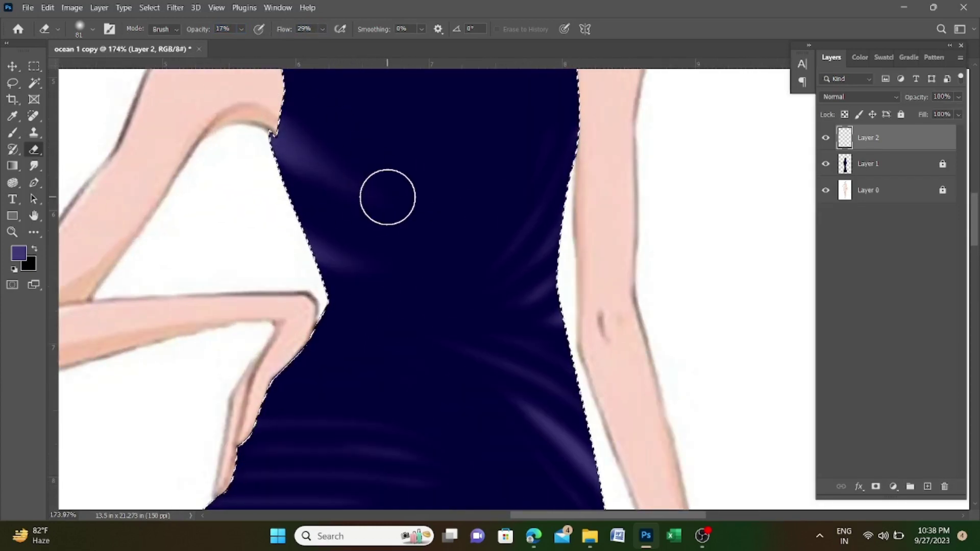
pyautogui.scroll(1, 388, 198)
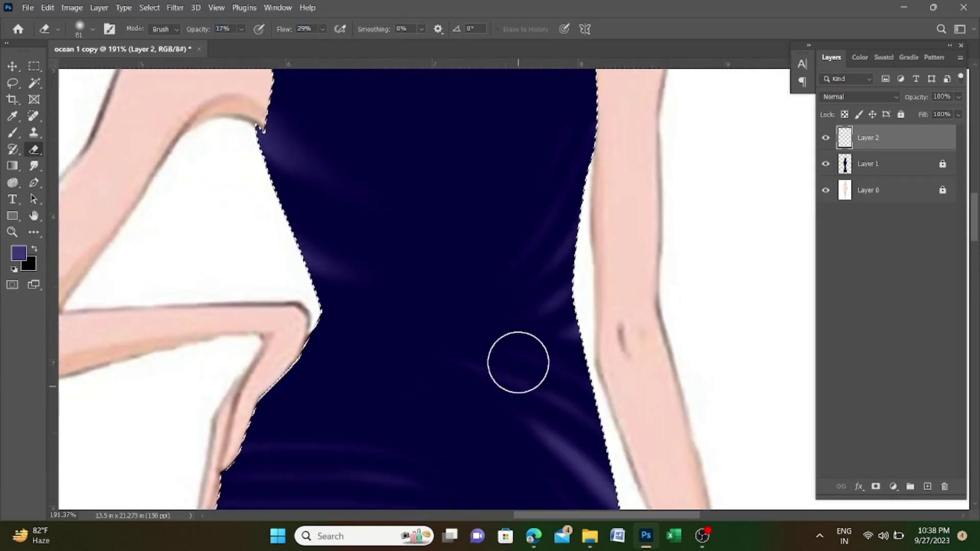
pyautogui.scroll(-3, 450, 291)
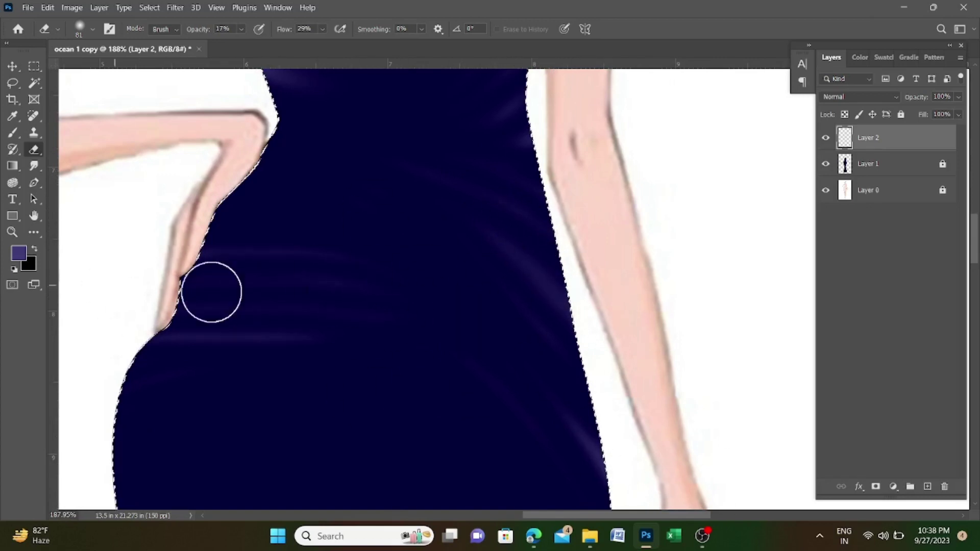
pyautogui.scroll(-5, 262, 319)
# Step: Zoom out to the whole gown and add a new empty Layer 3 above Layer 2
pyautogui.press('super')
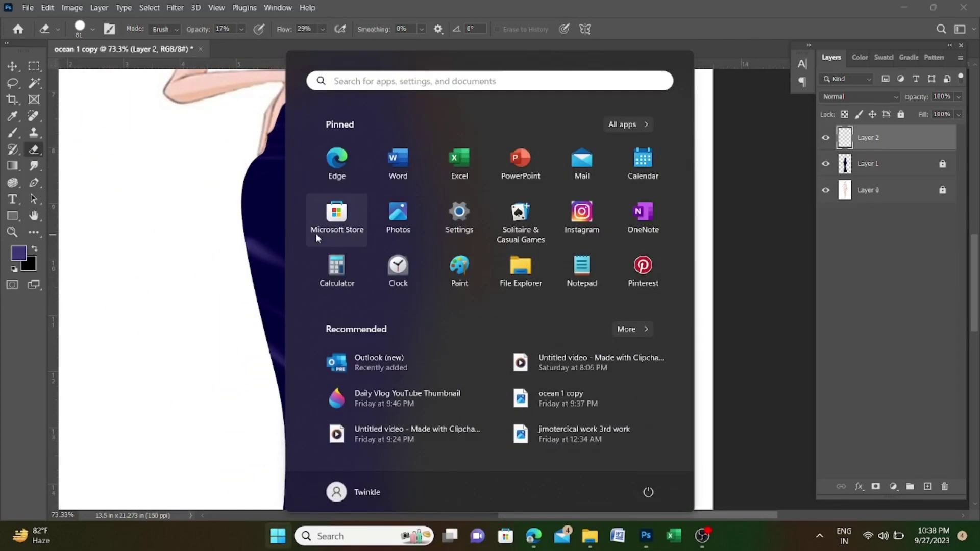
pyautogui.press('Escape')
pyautogui.scroll(-5, 378, 337)
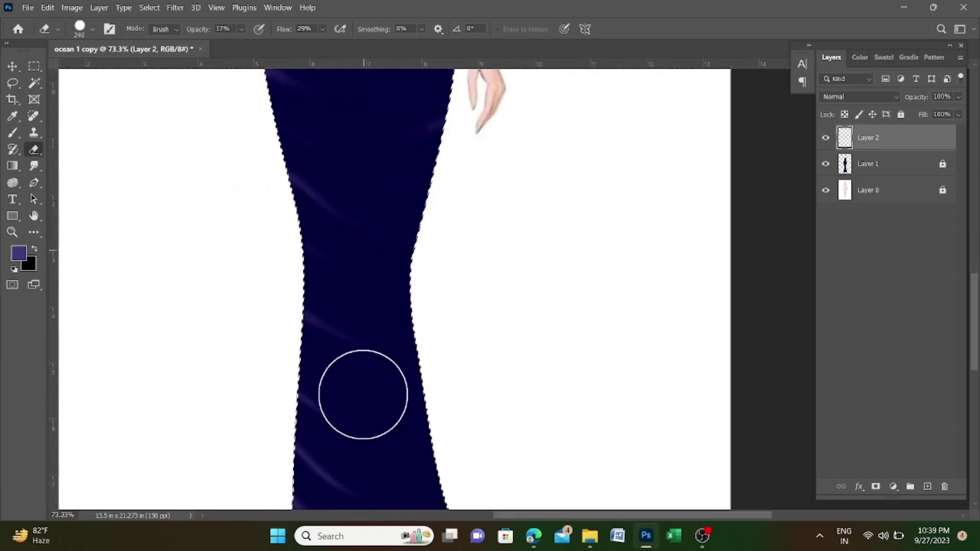
pyautogui.scroll(-3, 361, 393)
pyautogui.scroll(-3, 342, 388)
pyautogui.scroll(-2, 439, 368)
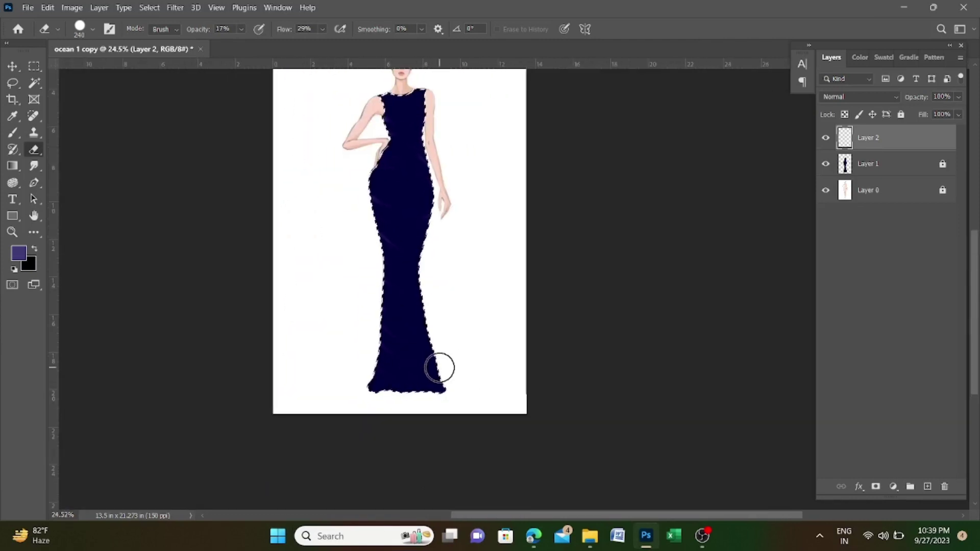
pyautogui.hotkey('ctrl', 'shift', 'alt', 'n')
# Step: Set the foreground colour to dark navy and switch to a larger soft brush
pyautogui.press('i')
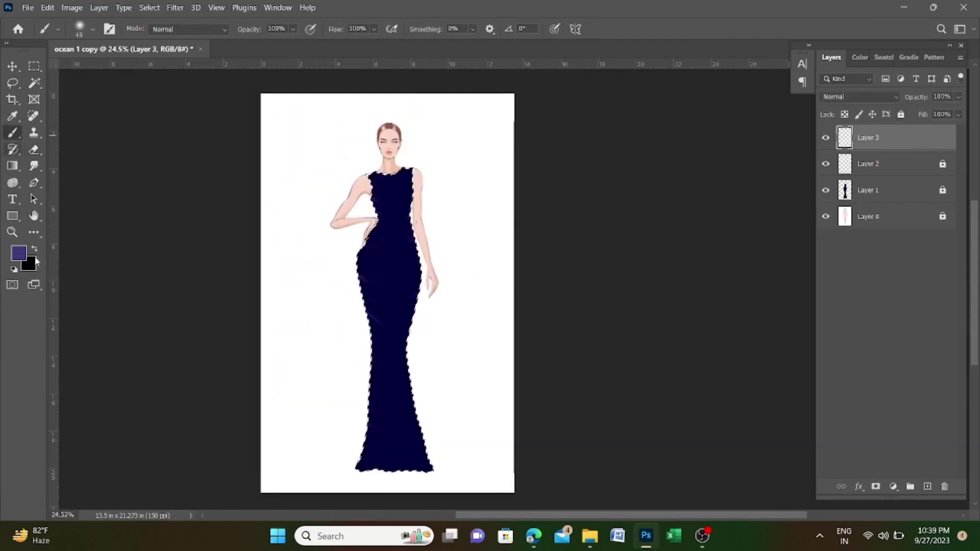
pyautogui.click(19, 253)
pyautogui.click(477, 254)
pyautogui.press('Return')
pyautogui.press('b')
pyautogui.keyDown('alt'); pyautogui.scroll(3, 396, 173); pyautogui.keyUp('alt')
pyautogui.press(']')
# Step: Paint dark navy shading down the upper dress, lower-left dress and right side of the skirt
pyautogui.moveTo(383, 123); pyautogui.dragTo(392, 215)
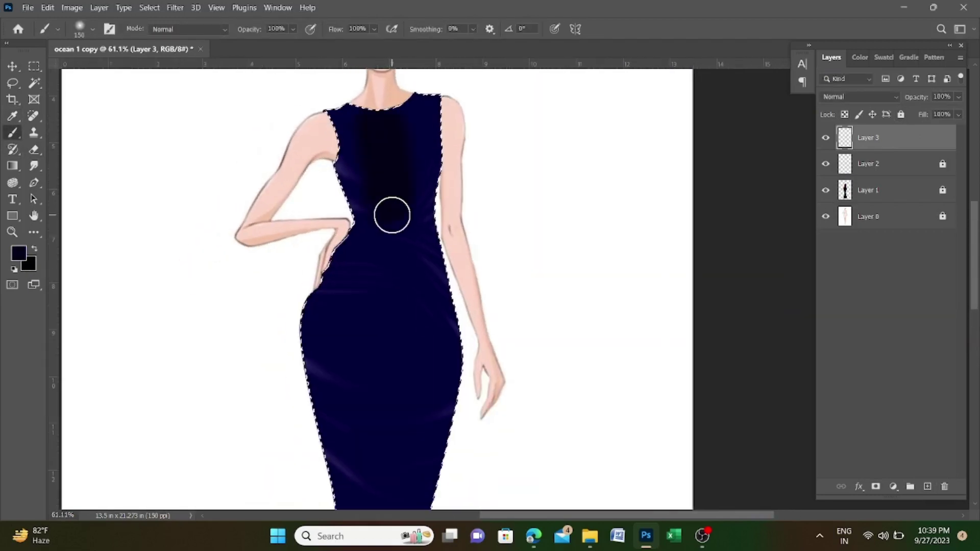
pyautogui.moveTo(398, 274); pyautogui.dragTo(385, 195)
pyautogui.moveTo(378, 204); pyautogui.dragTo(340, 249)
pyautogui.scroll(-4, 398, 324)
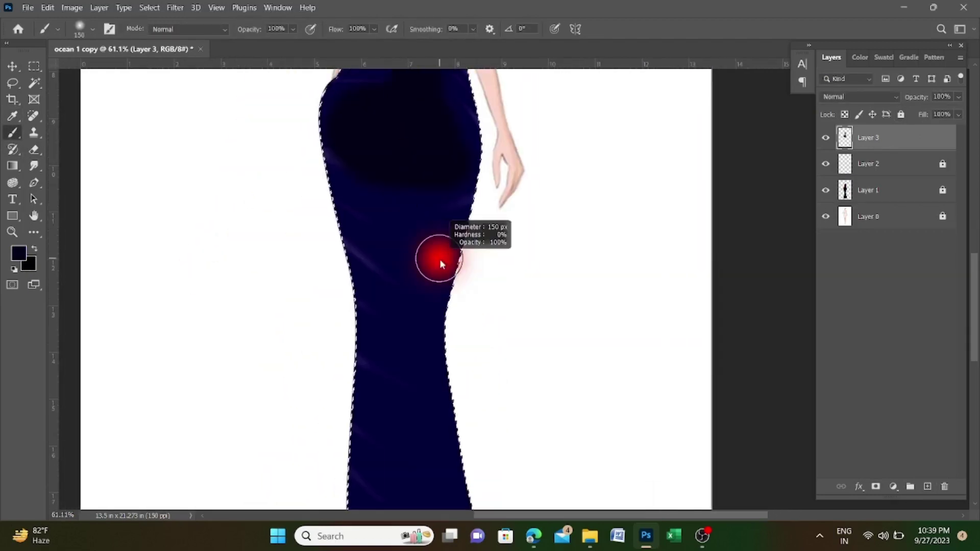
pyautogui.scroll(-4, 427, 213)
pyautogui.moveTo(449, 102); pyautogui.dragTo(459, 434)
# Step: Set the eraser to 23% opacity and 21% flow
pyautogui.press('e')
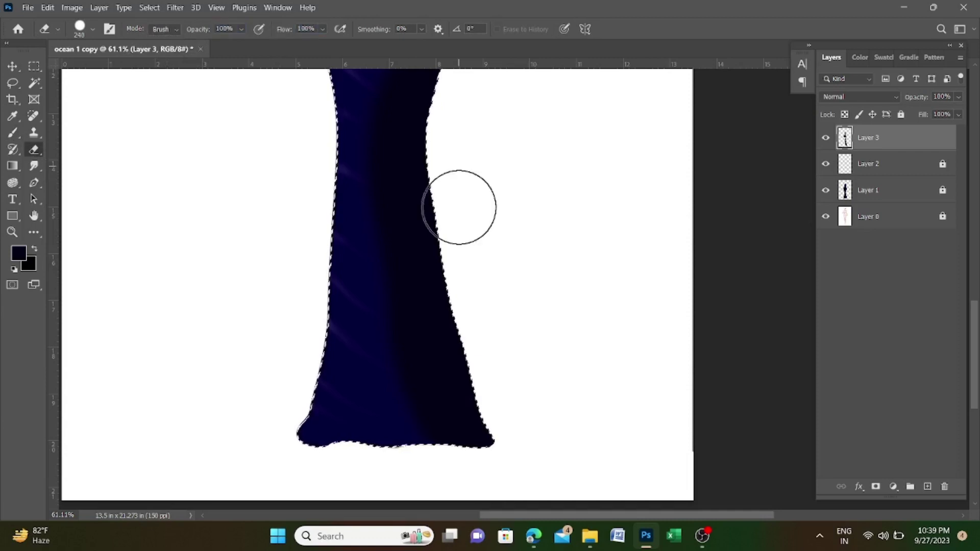
pyautogui.keyDown('alt'); pyautogui.scroll(-3, 455, 203); pyautogui.keyUp('alt')
pyautogui.keyDown('alt'); pyautogui.scroll(3, 446, 208); pyautogui.keyUp('alt')
pyautogui.moveTo(188, 34); pyautogui.dragTo(196, 34)
pyautogui.press('2')
pyautogui.press('3')
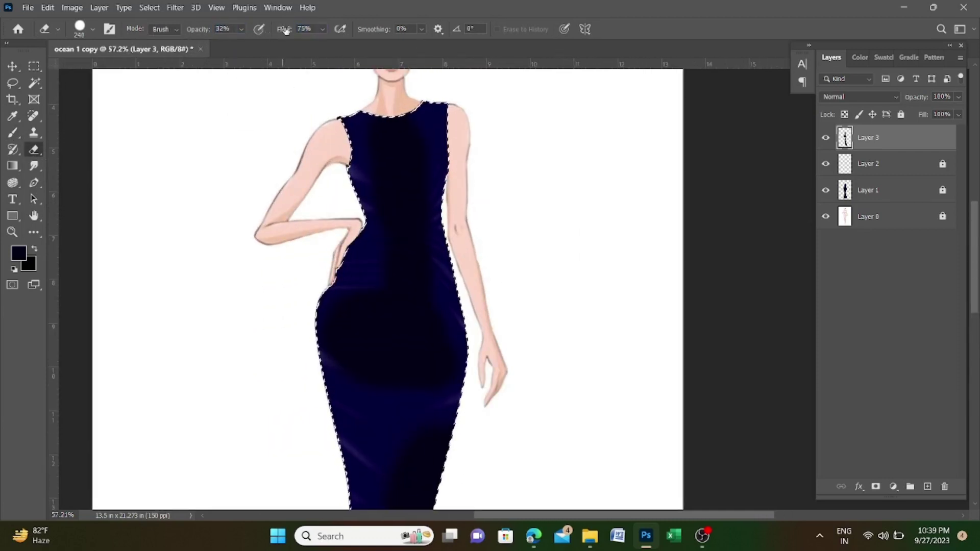
pyautogui.hotkey('shift', '2')
pyautogui.hotkey('shift', '1')
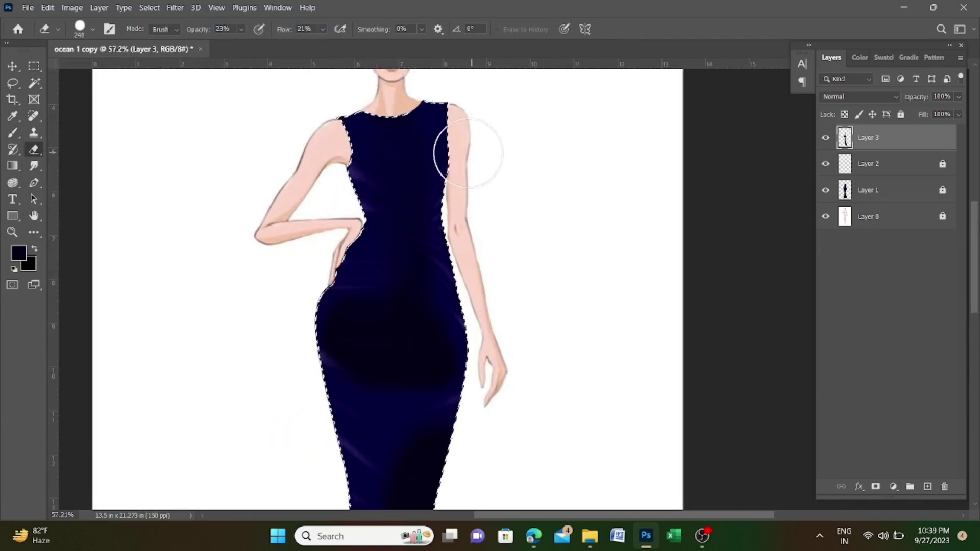
# Step: With a large soft eraser tip, erase the dark shading to even out the navy
pyautogui.keyDown('alt'); pyautogui.scroll(3, 468, 153); pyautogui.keyUp('alt')
pyautogui.scroll(-3, 517, 416)
pyautogui.scroll(-3, 479, 207)
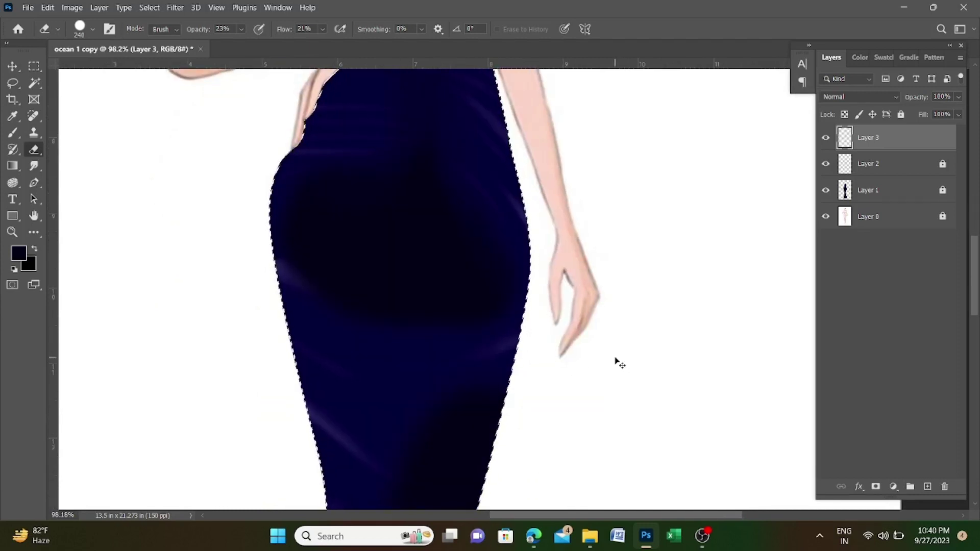
pyautogui.keyDown('alt'); pyautogui.scroll(-2, 620, 364); pyautogui.keyUp('alt')
pyautogui.keyDown('alt'); pyautogui.scroll(-2, 500, 350); pyautogui.keyUp('alt')
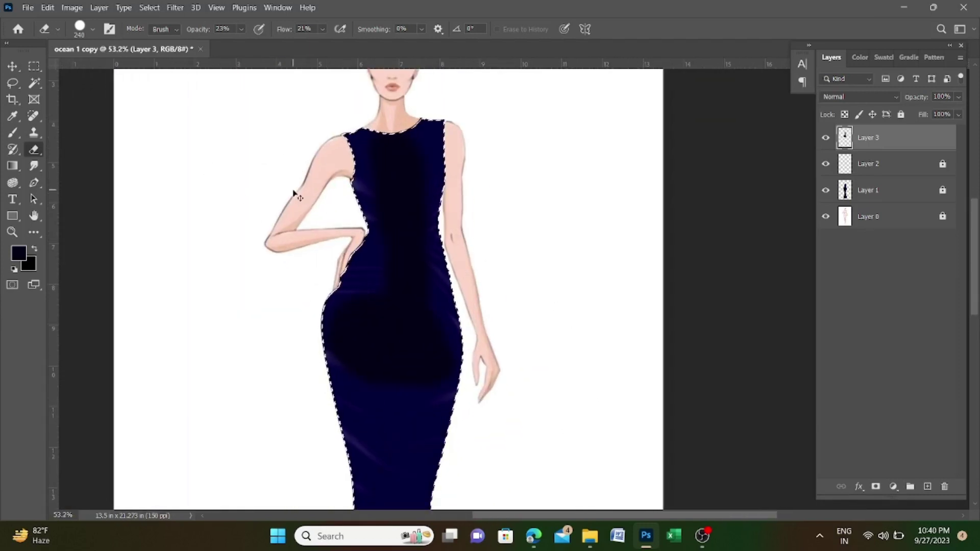
pyautogui.rightClick(201, 128)
pyautogui.doubleClick(87, 229)
pyautogui.keyDown('alt'); pyautogui.scroll(2, 534, 190); pyautogui.keyUp('alt')
pyautogui.keyDown('alt'); pyautogui.scroll(1, 376, 116); pyautogui.keyUp('alt')
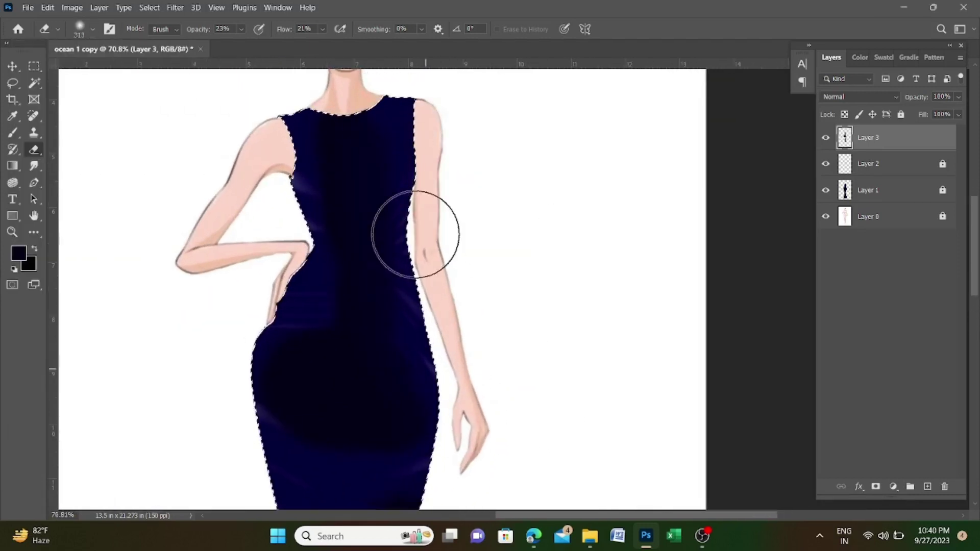
pyautogui.moveTo(329, 79)
pyautogui.mouseDown()
pyautogui.moveTo(306, 353)
pyautogui.moveTo(317, 474)
pyautogui.mouseUp()
# Step: Fade the dark shading on the dress's upper right with the eraser
pyautogui.keyDown('alt'); pyautogui.scroll(-2, 357, 317); pyautogui.keyUp('alt')
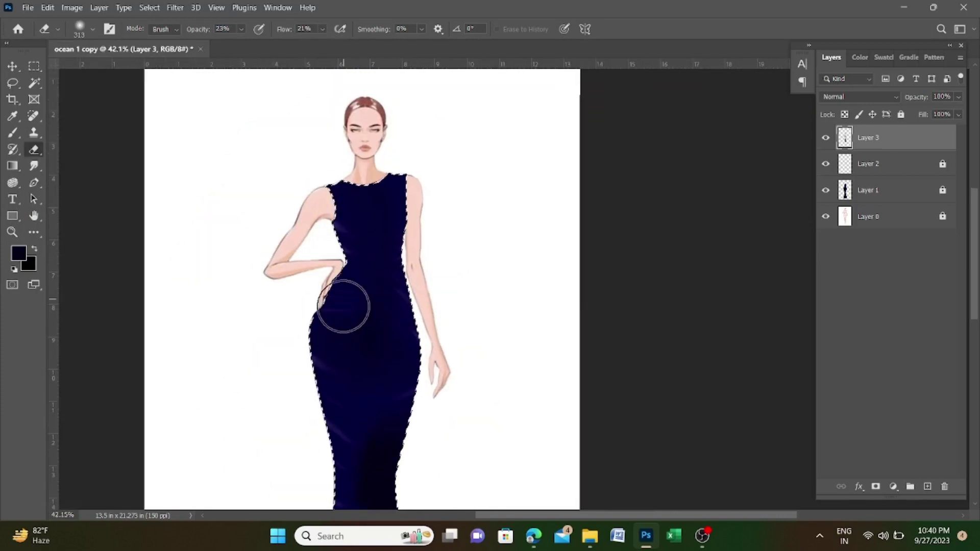
pyautogui.keyDown('alt'); pyautogui.scroll(-1, 479, 280); pyautogui.keyUp('alt')
pyautogui.keyDown('alt'); pyautogui.scroll(1, 473, 253); pyautogui.keyUp('alt')
pyautogui.scroll(-5, 473, 253)
pyautogui.press('b')
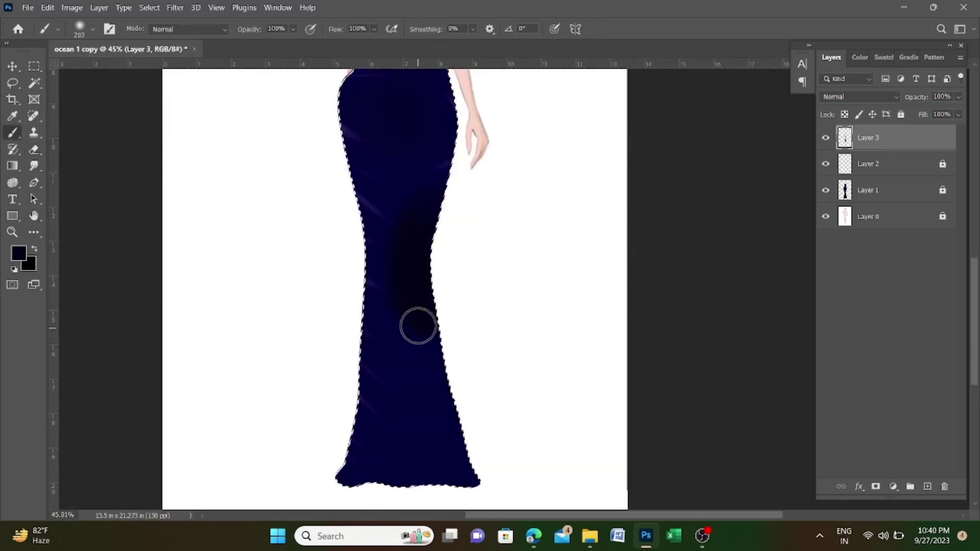
pyautogui.press('e')
pyautogui.moveTo(431, 97); pyautogui.dragTo(437, 186)
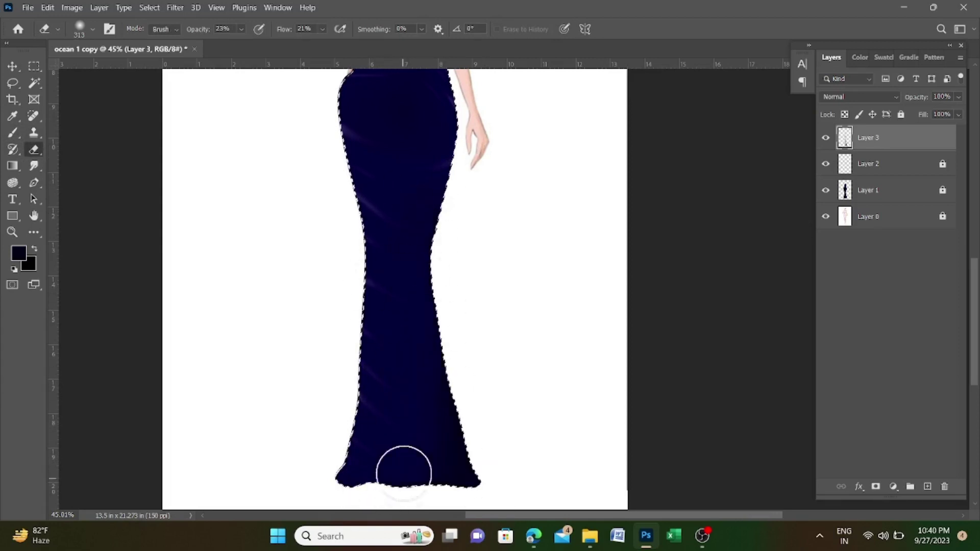
pyautogui.scroll(2, 394, 330)
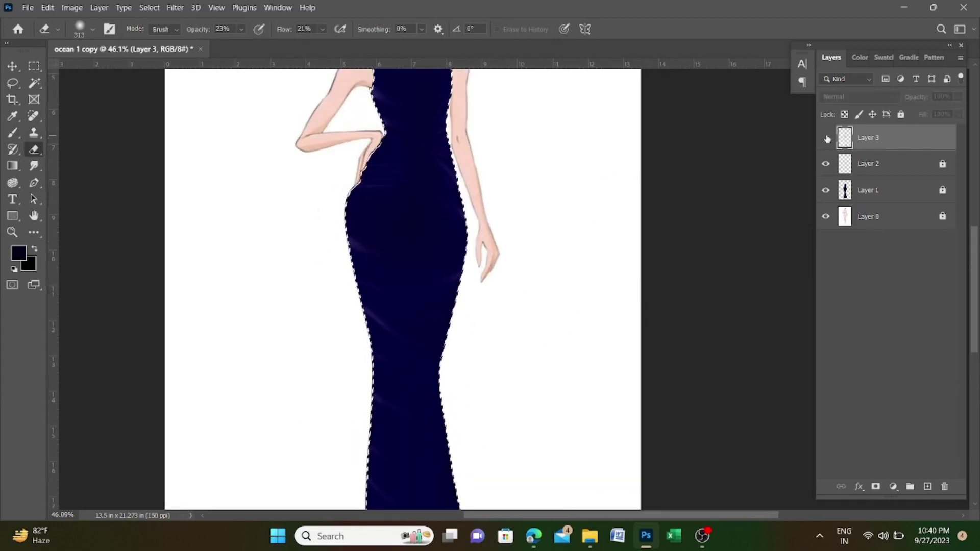
pyautogui.keyDown('alt'); pyautogui.scroll(-2, 396, 193); pyautogui.keyUp('alt')
pyautogui.keyDown('alt'); pyautogui.scroll(-1, 396, 192); pyautogui.keyUp('alt')
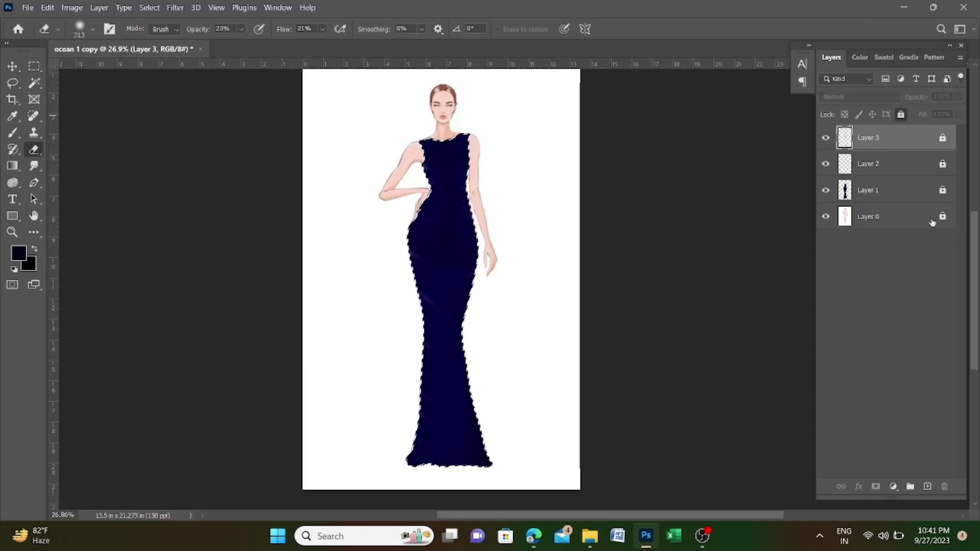
# Step: Add Layer 4 and set the foreground colour to light lavender
pyautogui.click(927, 486)
pyautogui.click(19, 253)
pyautogui.click(357, 115)
pyautogui.click(610, 100)
pyautogui.keyDown('alt'); pyautogui.scroll(2, 438, 147); pyautogui.keyUp('alt')
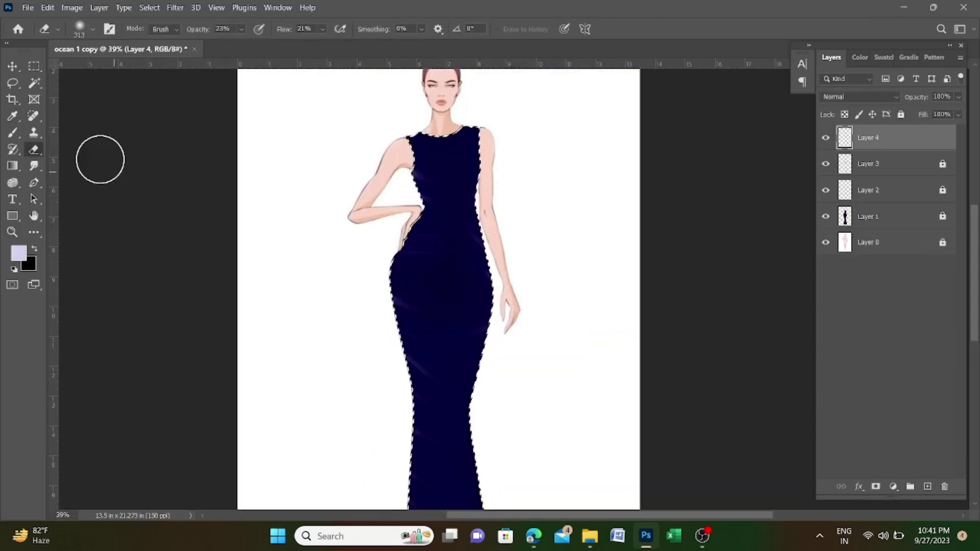
# Step: Brush lavender highlights down the gown at 43% opacity and 43% flow
pyautogui.press('b')
pyautogui.moveTo(257, 34); pyautogui.dragTo(247, 33)
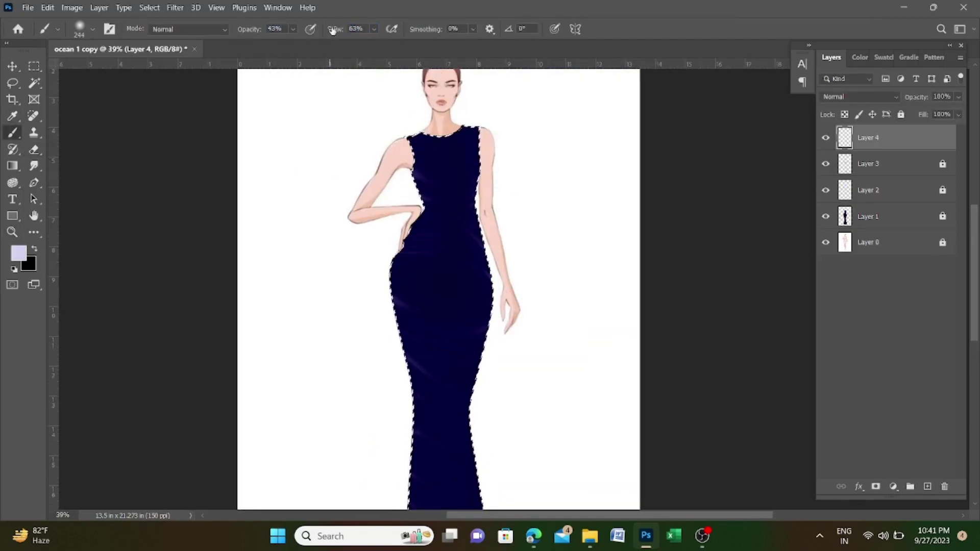
pyautogui.moveTo(335, 30); pyautogui.dragTo(306, 29)
pyautogui.moveTo(428, 154)
pyautogui.mouseDown()
pyautogui.moveTo(444, 245)
pyautogui.moveTo(408, 434)
pyautogui.mouseUp()
pyautogui.scroll(-3, 444, 245)
# Step: Erase most of the lavender highlights from the middle, lower dress and dress top
pyautogui.press('e')
pyautogui.keyDown('alt'); pyautogui.scroll(-3, 470, 159); pyautogui.keyUp('alt')
pyautogui.moveTo(427, 192); pyautogui.dragTo(444, 213)
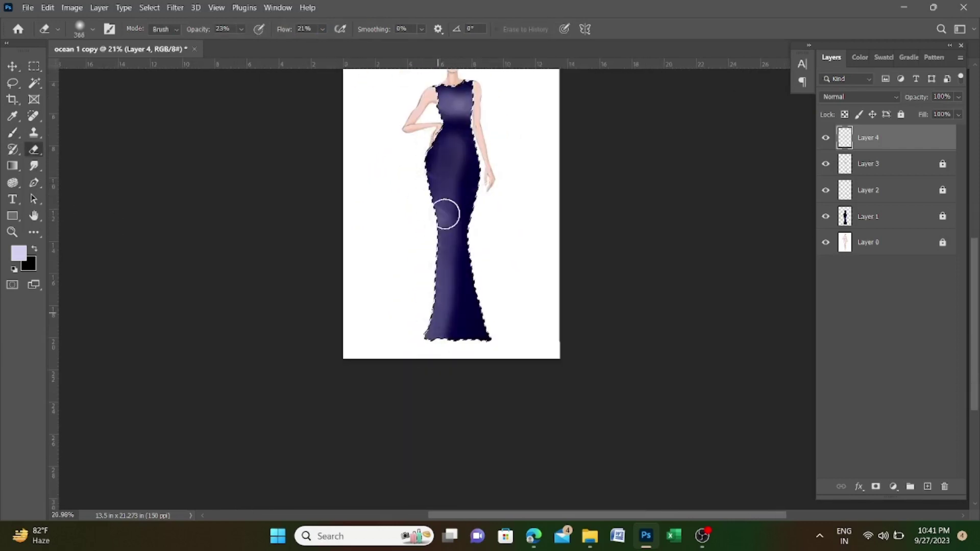
pyautogui.moveTo(457, 125); pyautogui.dragTo(450, 336)
pyautogui.keyDown('alt'); pyautogui.scroll(2, 427, 98); pyautogui.keyUp('alt')
pyautogui.moveTo(426, 98); pyautogui.dragTo(459, 184)
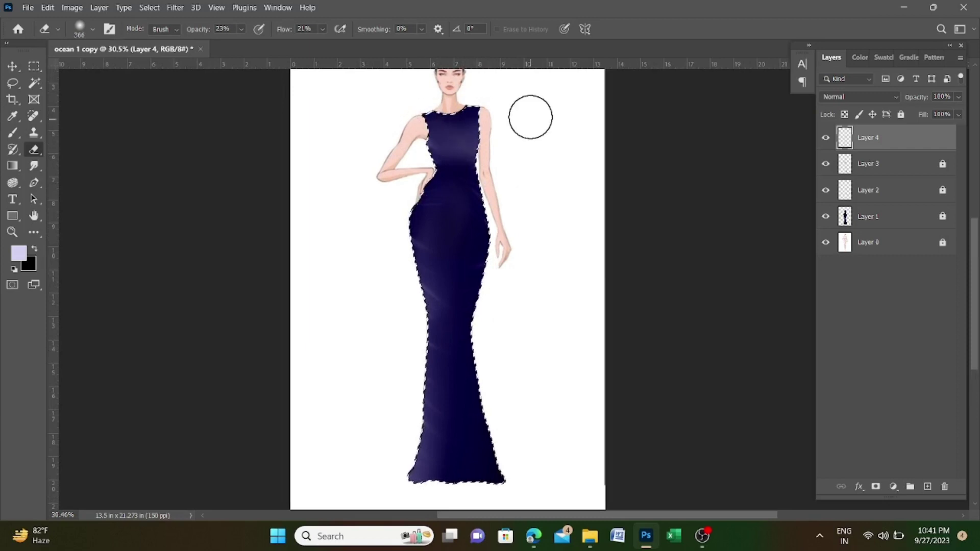
pyautogui.keyDown('alt'); pyautogui.scroll(-2, 528, 247); pyautogui.keyUp('alt')
pyautogui.keyDown('alt'); pyautogui.scroll(2, 528, 247); pyautogui.keyUp('alt')
# Step: Set Layer 4's blend mode to Multiply and deselect the dress
pyautogui.click(858, 97)
pyautogui.click(848, 132)
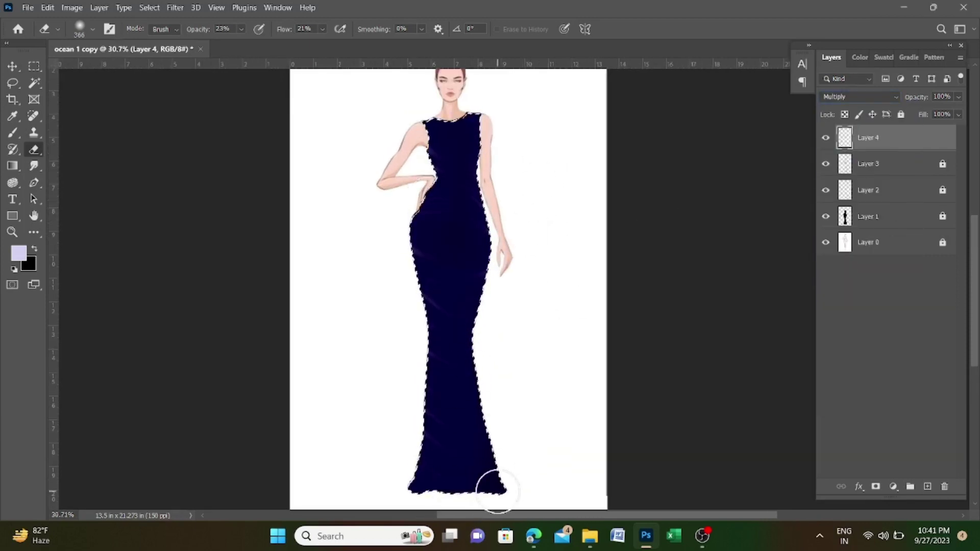
pyautogui.hotkey('ctrl', 'd')
pyautogui.keyDown('alt'); pyautogui.scroll(-2, 591, 302); pyautogui.keyUp('alt')
pyautogui.keyDown('alt'); pyautogui.scroll(1, 590, 303); pyautogui.keyUp('alt')
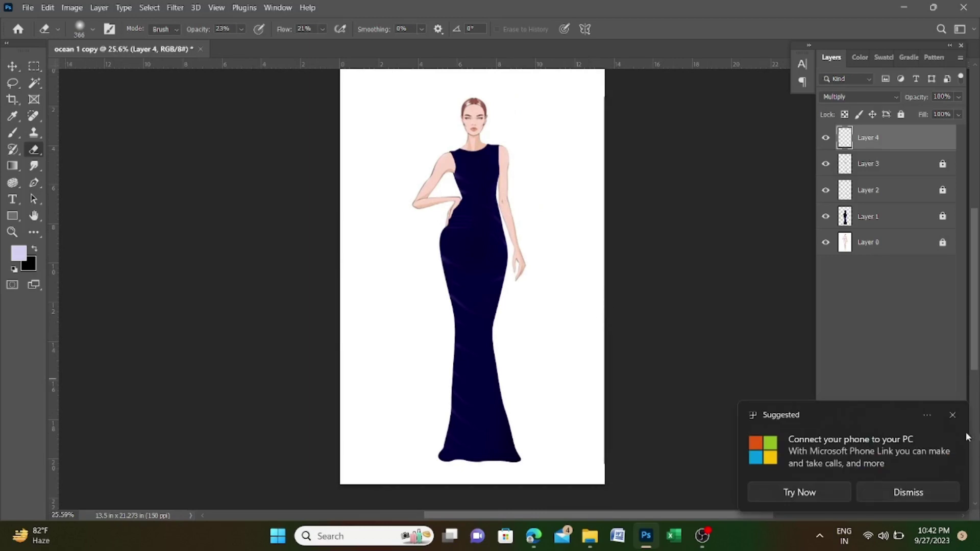
# Step: Dismiss the notification, add Layer 5 and paint light lavender down the lower skirt to the hem
pyautogui.click(928, 487)
pyautogui.hotkey('ctrl', 'shift', 'd')
pyautogui.click(12, 134)
pyautogui.scroll(2, 470, 458)
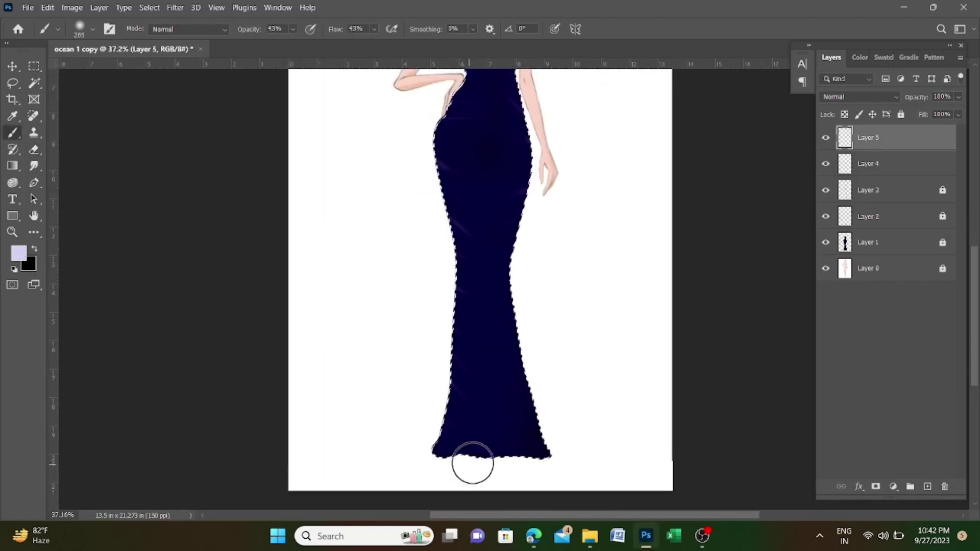
pyautogui.moveTo(480, 258); pyautogui.dragTo(515, 454)
pyautogui.moveTo(511, 255); pyautogui.dragTo(451, 450)
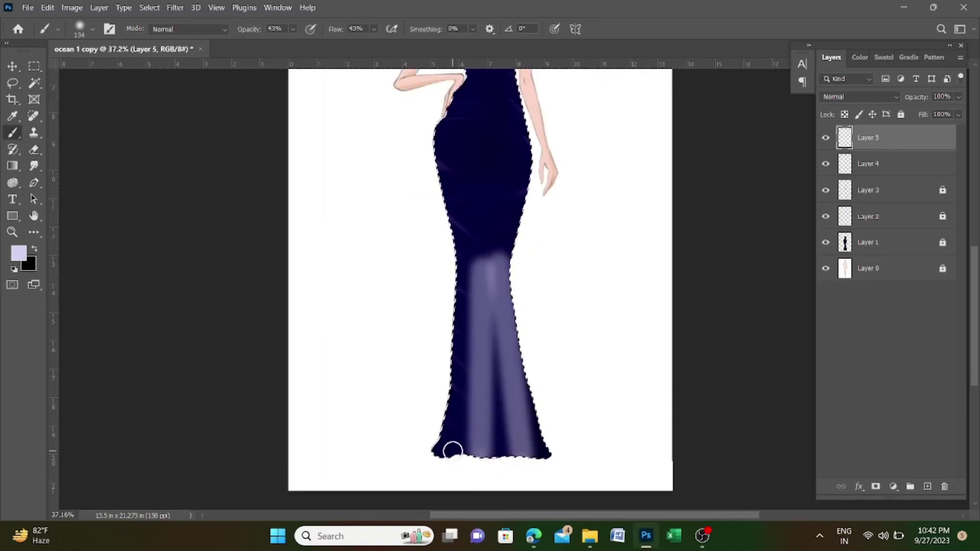
pyautogui.moveTo(475, 258); pyautogui.dragTo(475, 439)
# Step: Erase three vertical dark pleat stripes into the skirt lavender with a full-flow eraser
pyautogui.press('e')
pyautogui.moveTo(286, 32); pyautogui.dragTo(327, 32)
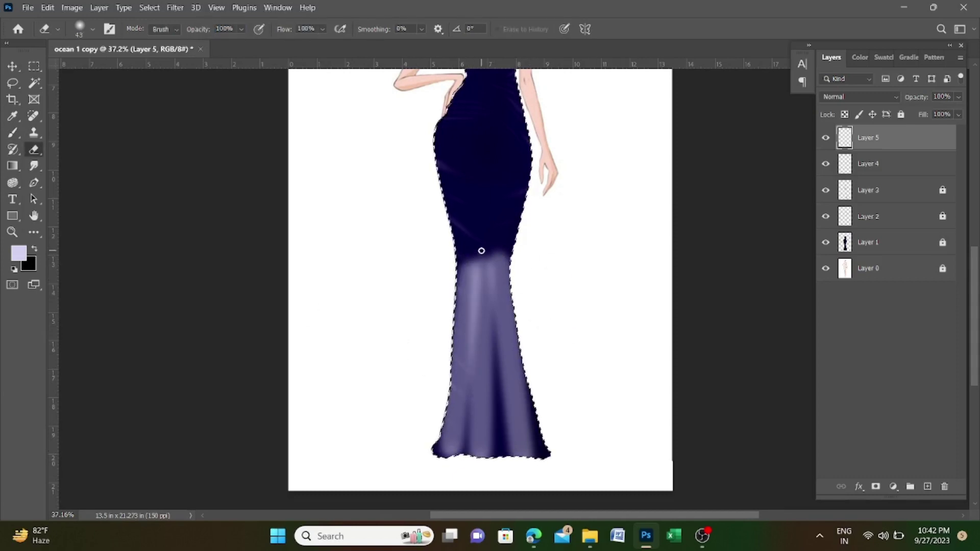
pyautogui.moveTo(479, 250); pyautogui.dragTo(464, 297)
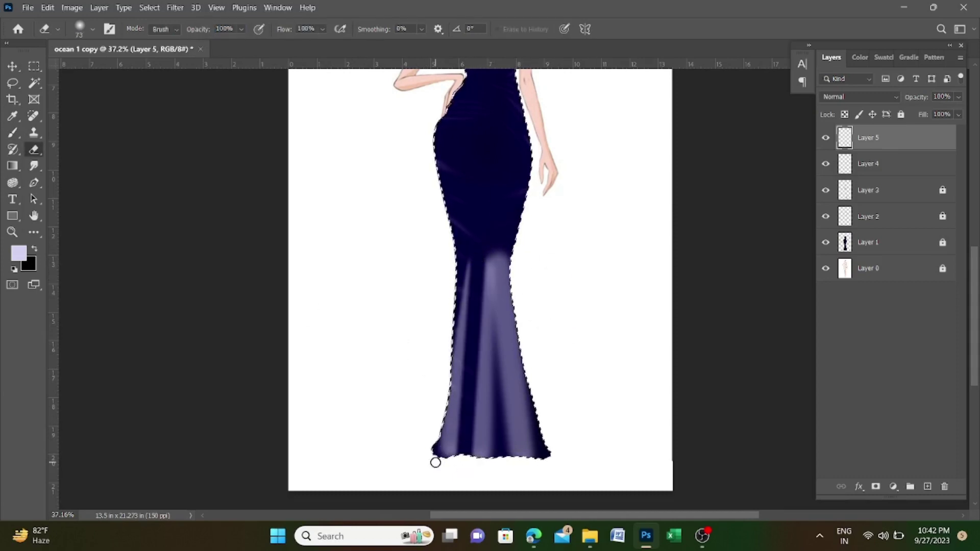
pyautogui.moveTo(498, 248); pyautogui.dragTo(500, 444)
pyautogui.moveTo(508, 253); pyautogui.dragTo(510, 443)
pyautogui.scroll(-1, 543, 473)
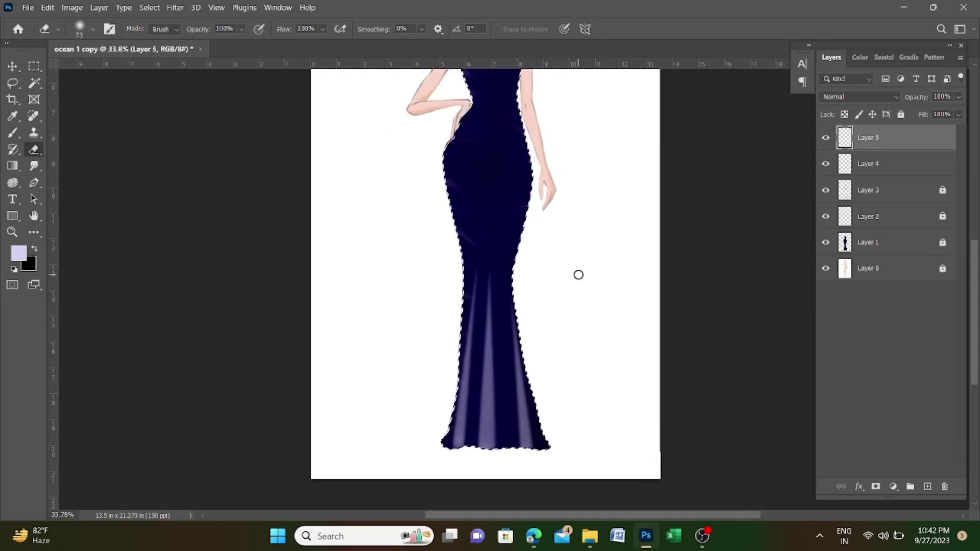
# Step: Switch to a smaller brush in the dark colour and add an empty Layer 6
pyautogui.press('b')
pyautogui.press('x')
pyautogui.press('[')
pyautogui.press('[')
pyautogui.press('[')
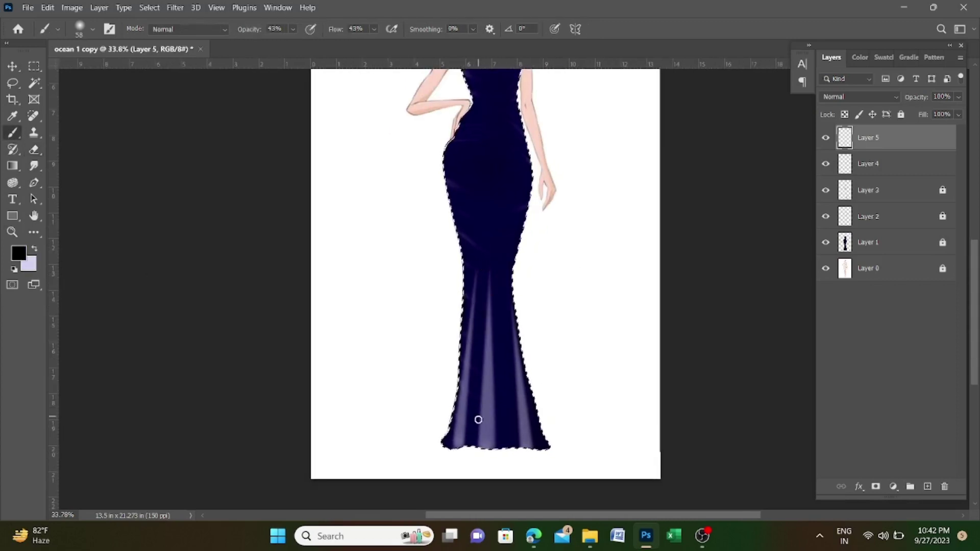
pyautogui.hotkey('ctrl', 'shift', 'alt', 'n')
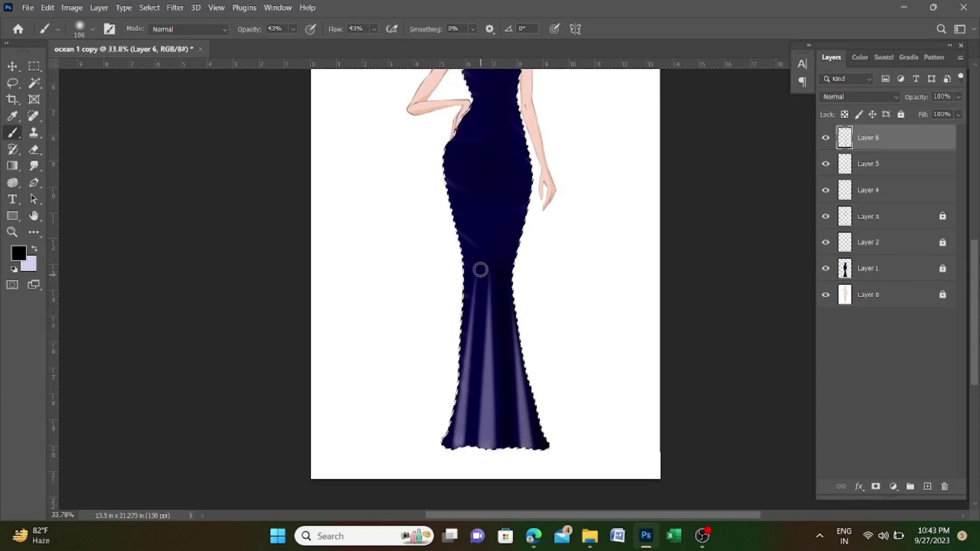
# Step: Paint dark over the left light skirt stripe and erase that stroke back
pyautogui.moveTo(470, 280); pyautogui.dragTo(470, 429)
pyautogui.press('e')
pyautogui.moveTo(482, 276); pyautogui.dragTo(470, 429)
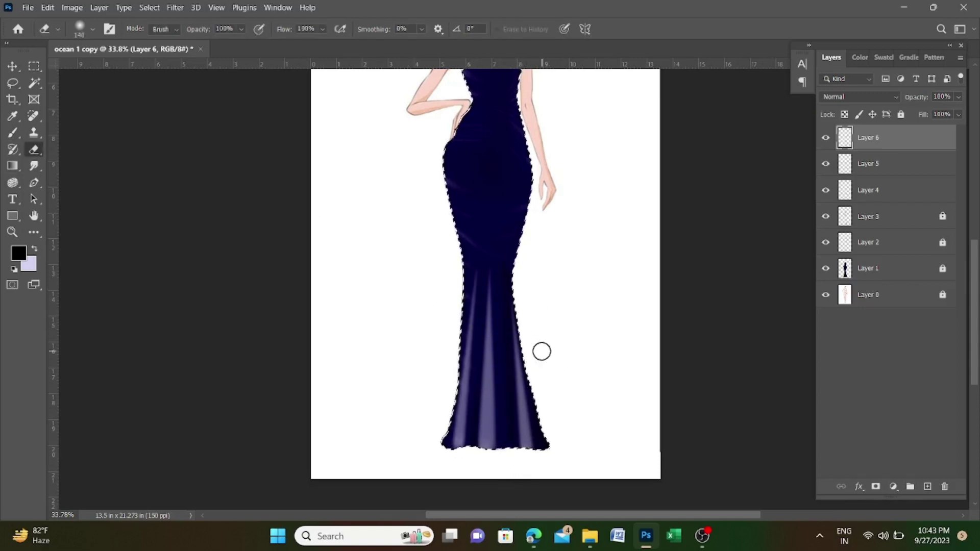
# Step: Enlarge the eraser to size 391 and erase the pale highlight streaks on the skirt
pyautogui.moveTo(542, 351); pyautogui.dragTo(523, 351)
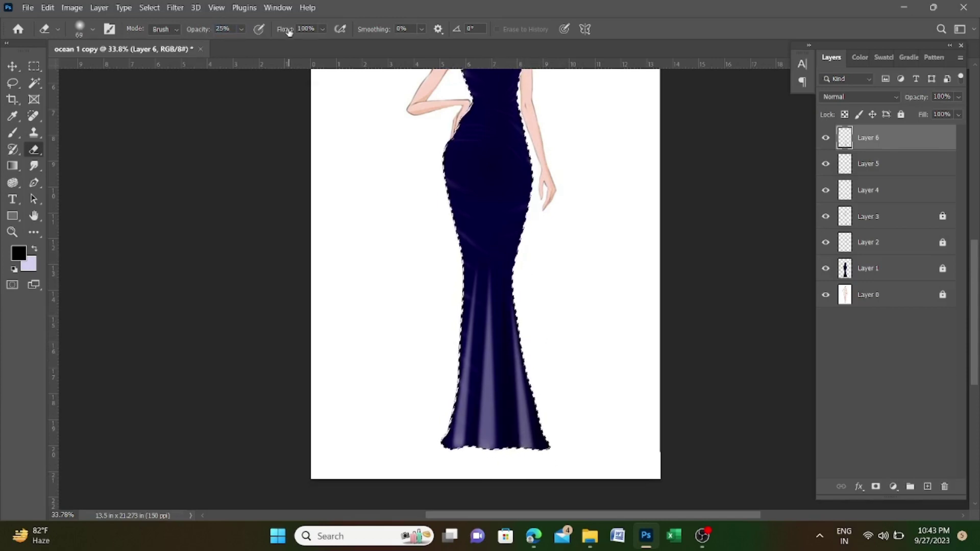
pyautogui.press('super')
pyautogui.press('Escape')
pyautogui.moveTo(404, 306); pyautogui.dragTo(449, 307)
pyautogui.scroll(2, 465, 295)
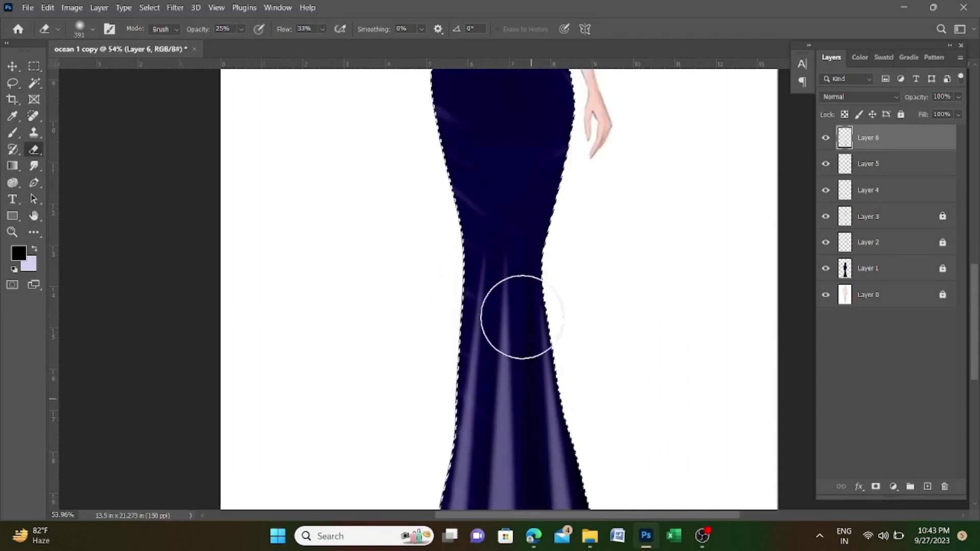
pyautogui.scroll(-2, 433, 152)
pyautogui.hotkey('alt', '[')
pyautogui.moveTo(460, 225)
pyautogui.mouseDown()
pyautogui.moveTo(526, 453)
pyautogui.moveTo(484, 292)
pyautogui.mouseUp()
pyautogui.scroll(1, 484, 290)
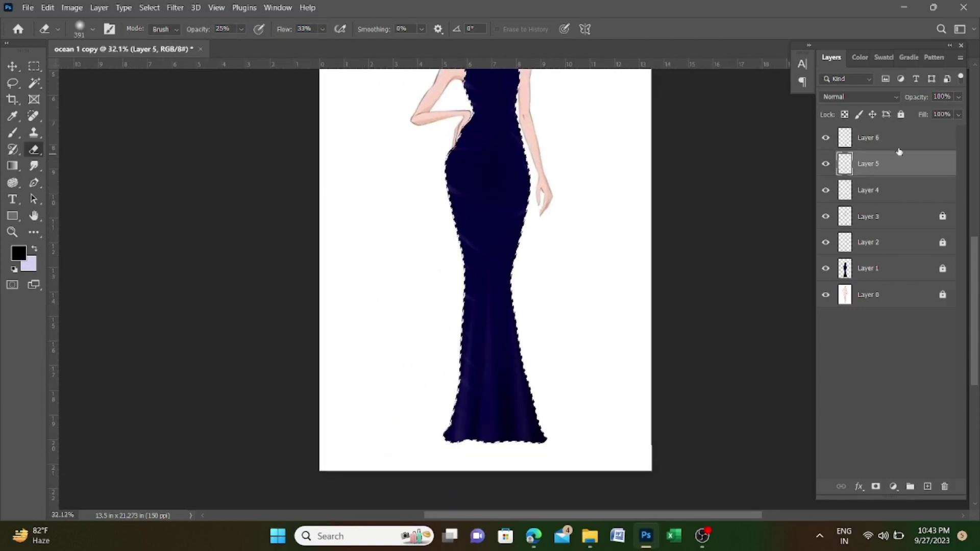
# Step: Select the Layer 6 copies together with Layer 6 and merge them into one
pyautogui.click(842, 243)
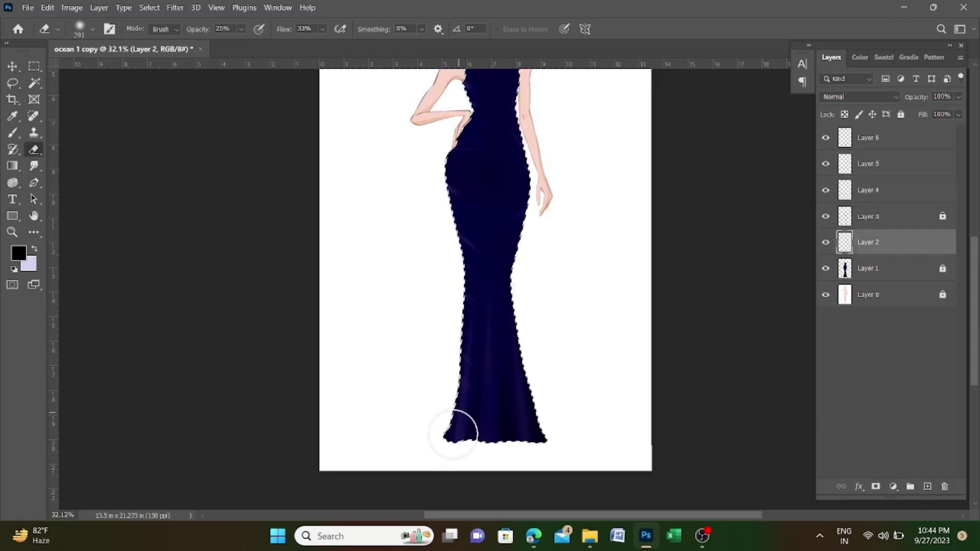
pyautogui.click(897, 163)
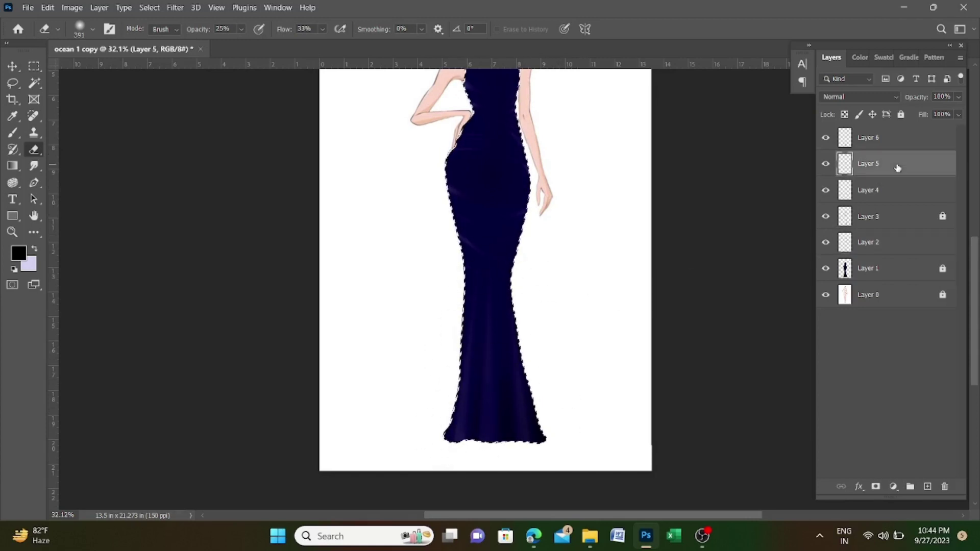
pyautogui.hotkey('ctrl', 'j')
pyautogui.click(893, 138)
pyautogui.hotkey('ctrl', 'j')
pyautogui.hotkey('ctrl', 'j')
pyautogui.hotkey('ctrl', 'j')
pyautogui.keyDown('shift'); pyautogui.click(899, 190); pyautogui.keyUp('shift')
pyautogui.keyDown('shift'); pyautogui.click(900, 225); pyautogui.keyUp('shift')
pyautogui.hotkey('ctrl', 'e')
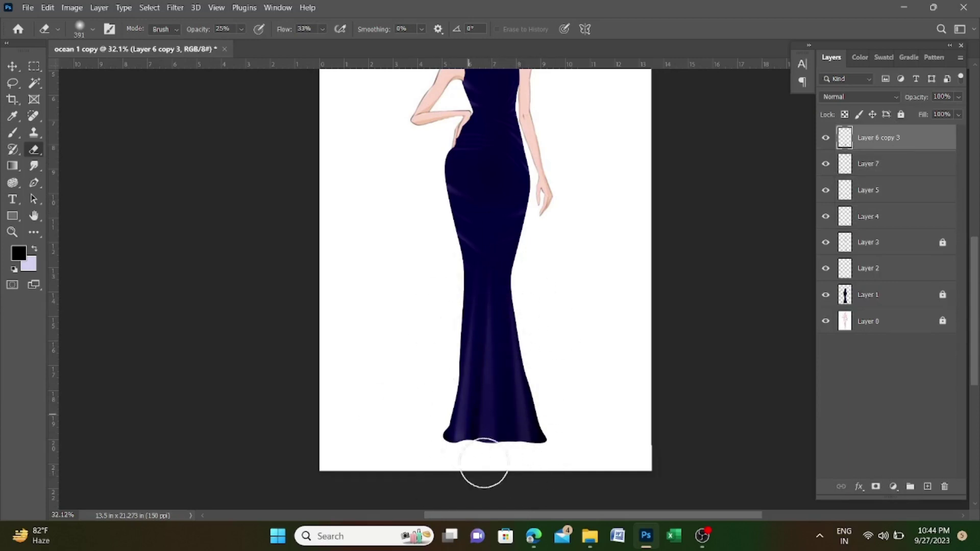
# Step: Merge Layer 5 into Layer 7, then select Layer 6 copy 3 and Layer 4
pyautogui.click(897, 163)
pyautogui.keyDown('shift'); pyautogui.click(897, 190); pyautogui.keyUp('shift')
pyautogui.hotkey('ctrl', 'e')
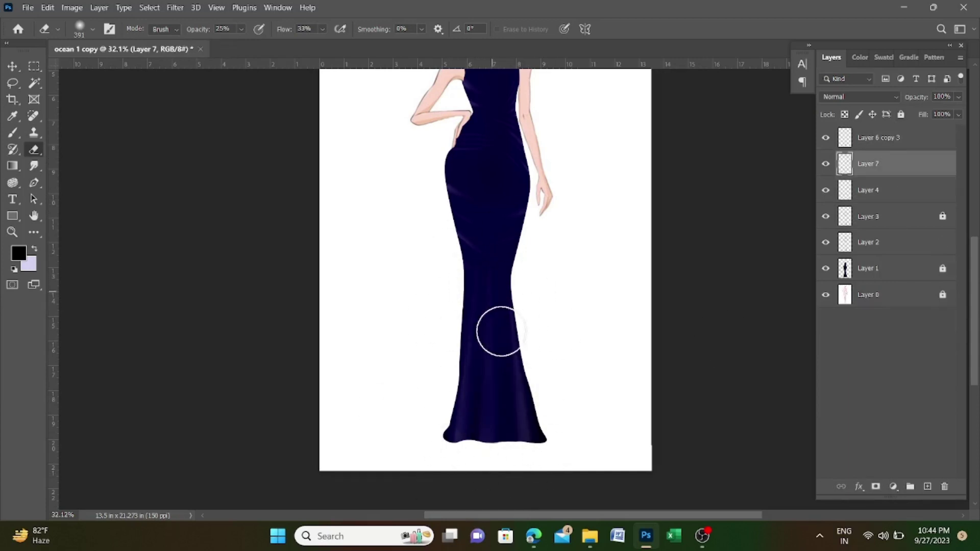
pyautogui.scroll(-5, 622, 409)
pyautogui.scroll(4, 580, 335)
pyautogui.keyDown('ctrl'); pyautogui.click(899, 137); pyautogui.keyUp('ctrl')
pyautogui.keyDown('ctrl'); pyautogui.click(910, 194); pyautogui.keyUp('ctrl')
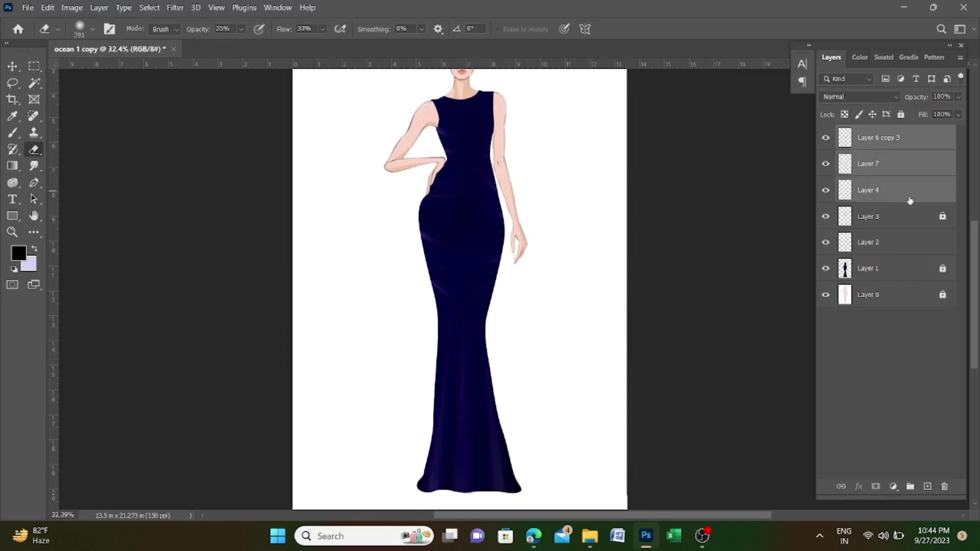
# Step: Add Layers 3 and 2 to the selection, merge all shading into one layer and rename it 'shadow'
pyautogui.keyDown('ctrl'); pyautogui.click(942, 218); pyautogui.keyUp('ctrl')
pyautogui.keyDown('ctrl'); pyautogui.click(901, 244); pyautogui.keyUp('ctrl')
pyautogui.hotkey('ctrl', 'e')
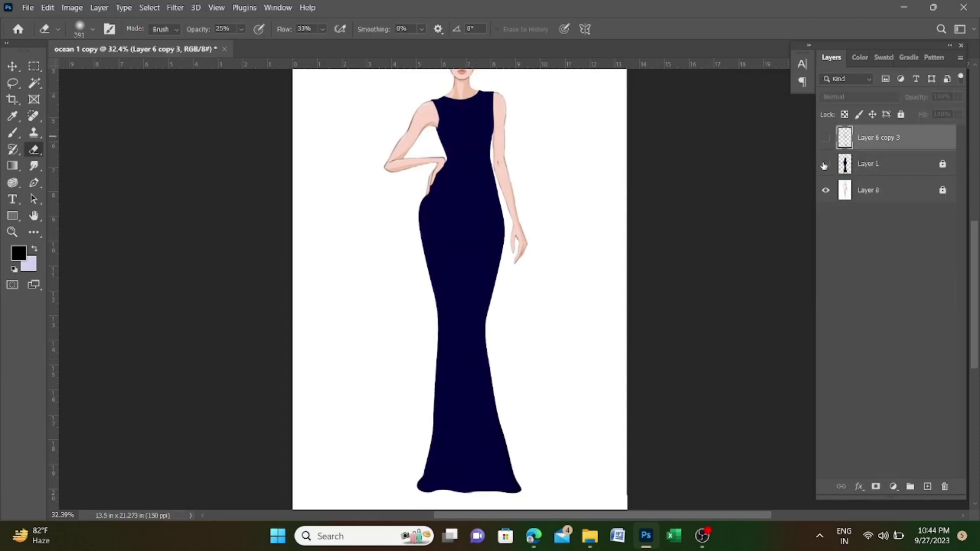
pyautogui.click(825, 137)
pyautogui.scroll(-1, 792, 197)
pyautogui.click(826, 163)
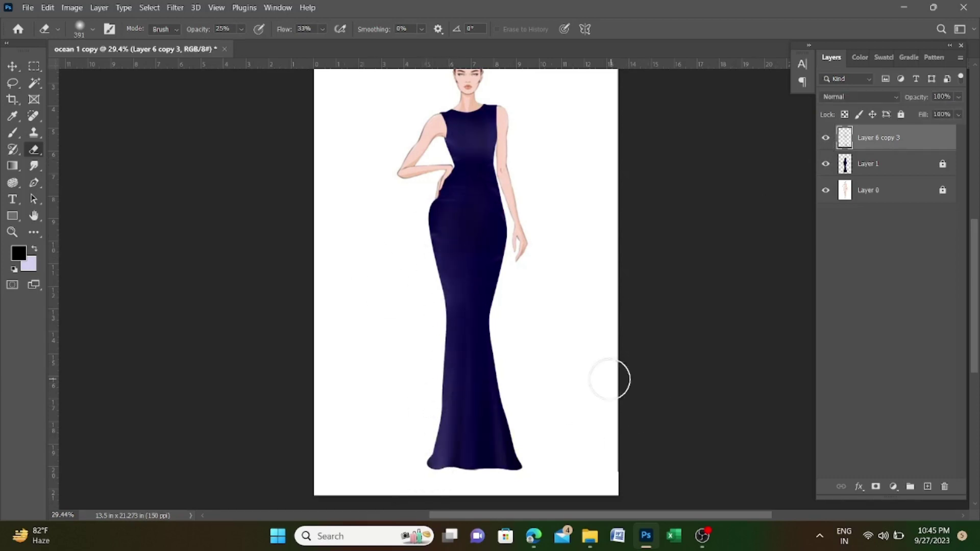
pyautogui.scroll(-2, 610, 379)
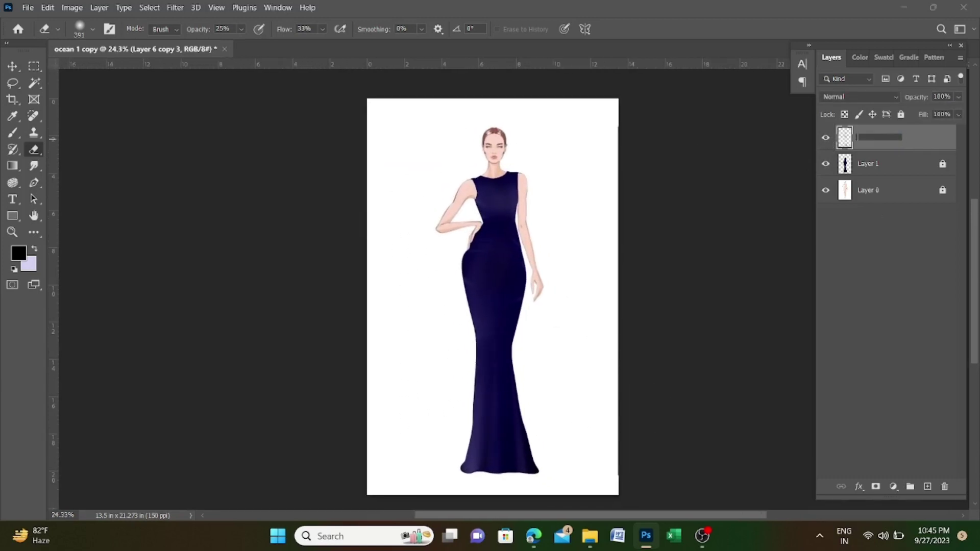
pyautogui.write('shadow')
pyautogui.click(909, 165)
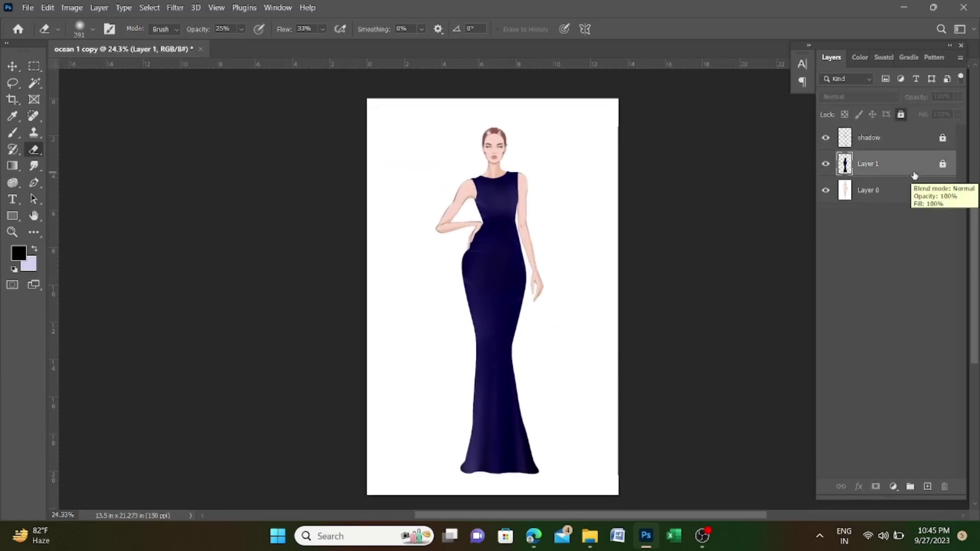
# Step: Set the foreground colour to pale yellow #eeebbd and switch to the Brush tool
pyautogui.click(12, 116)
pyautogui.click(18, 253)
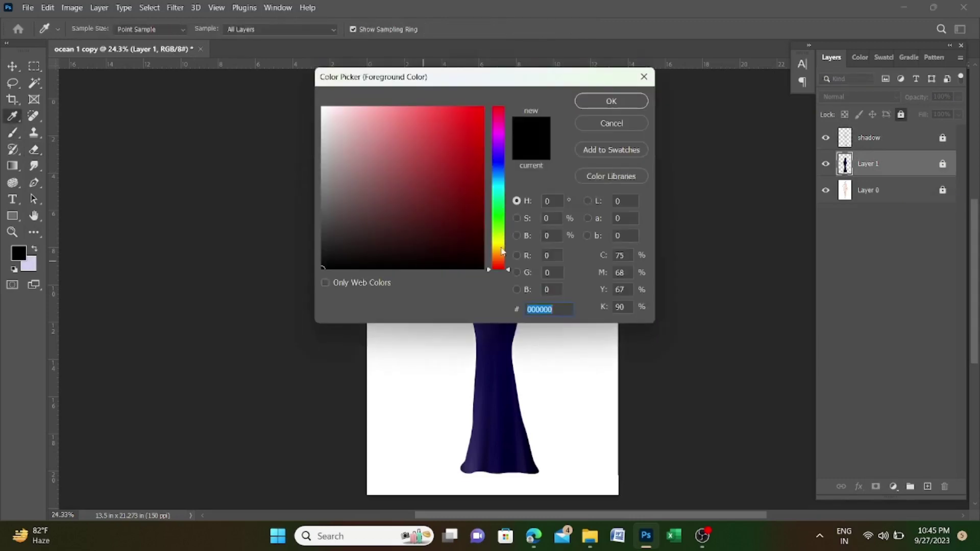
pyautogui.click(349, 133)
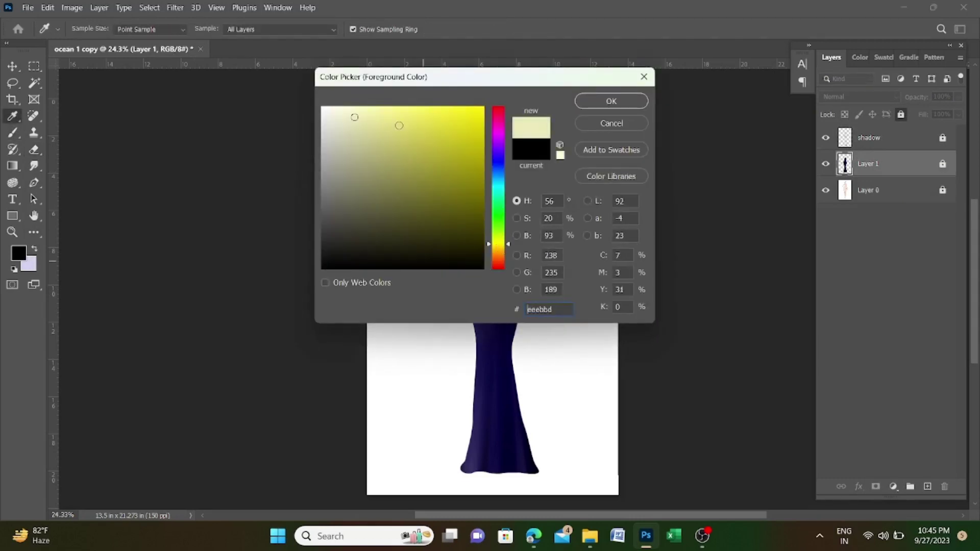
pyautogui.press('Return')
pyautogui.press('b')
pyautogui.hotkey('ctrl', '0')
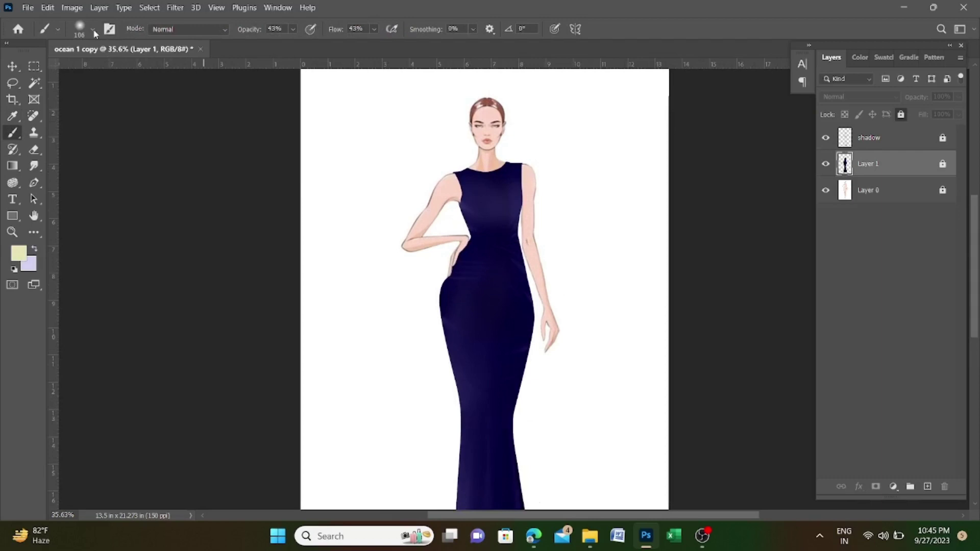
pyautogui.click(93, 29)
pyautogui.click(490, 214)
# Step: On a new layer, paint a solid pale yellow blob on the gown's waist, undoing a stray arm
pyautogui.click(928, 487)
pyautogui.click(490, 286)
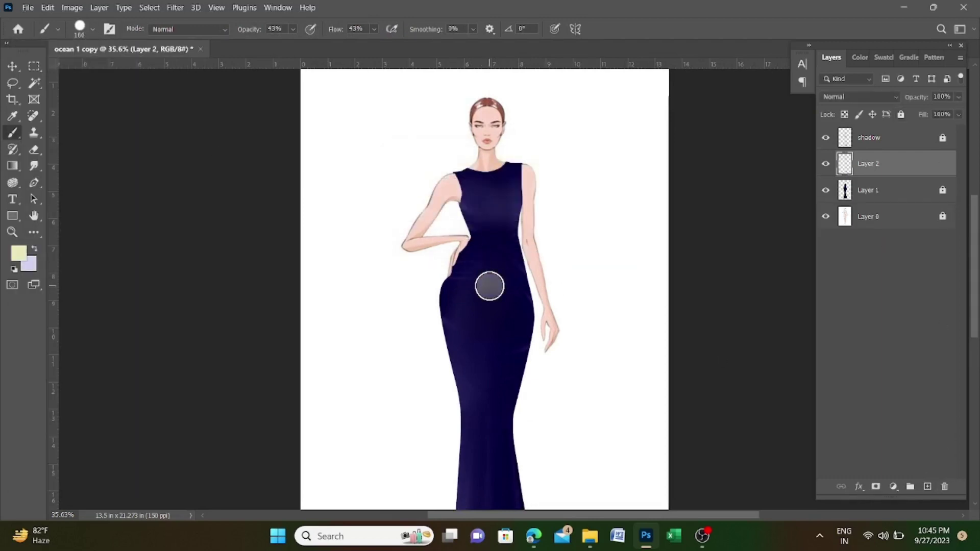
pyautogui.click(490, 285)
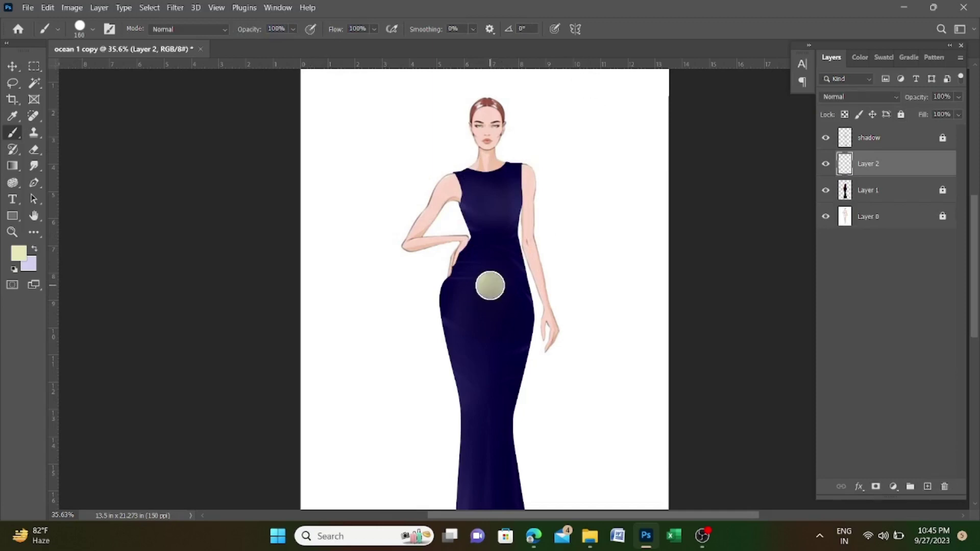
pyautogui.scroll(3, 531, 335)
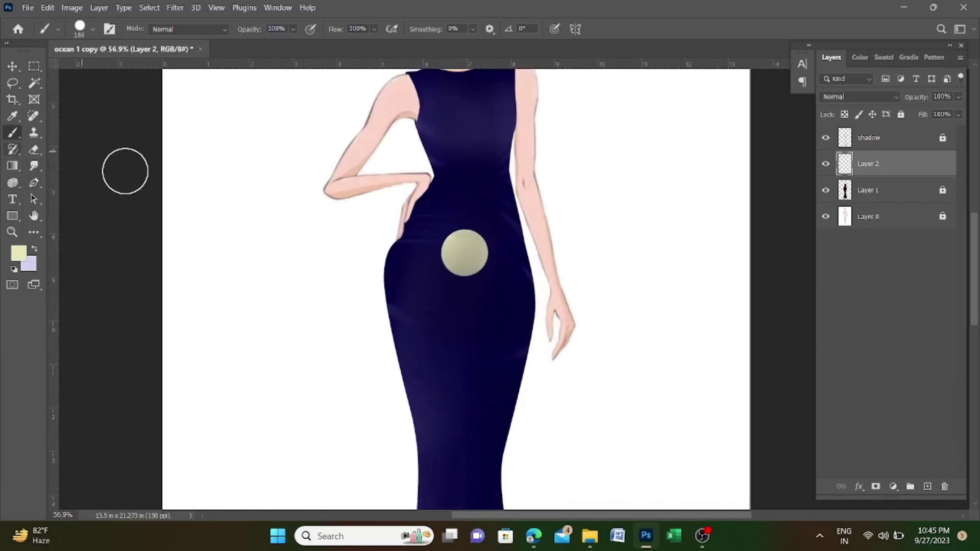
pyautogui.scroll(1, 485, 255)
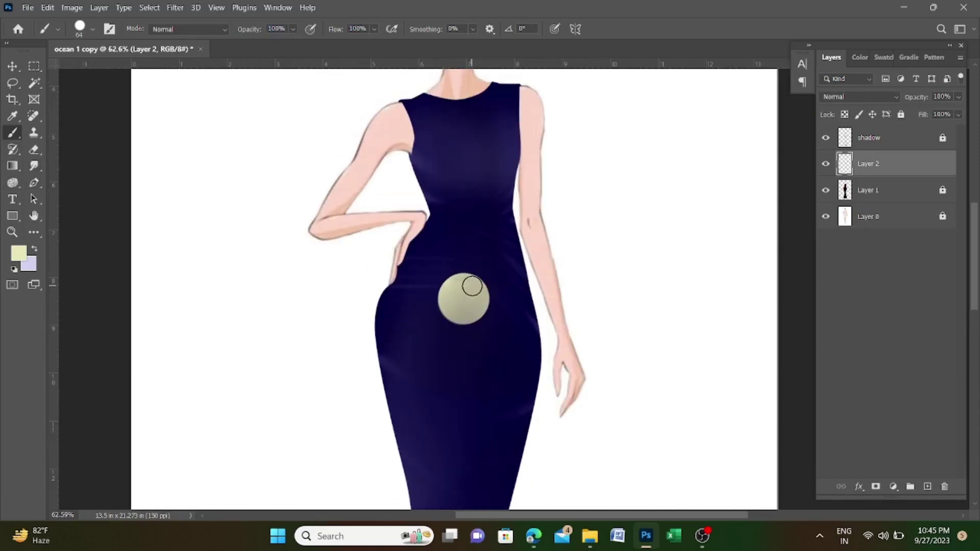
pyautogui.scroll(1, 467, 296)
pyautogui.moveTo(489, 258)
pyautogui.mouseDown()
pyautogui.moveTo(480, 298)
pyautogui.moveTo(514, 323)
pyautogui.moveTo(453, 346)
pyautogui.moveTo(420, 320)
pyautogui.moveTo(435, 312)
pyautogui.moveTo(411, 296)
pyautogui.moveTo(445, 265)
pyautogui.mouseUp()
pyautogui.hotkey('ctrl', 'z')
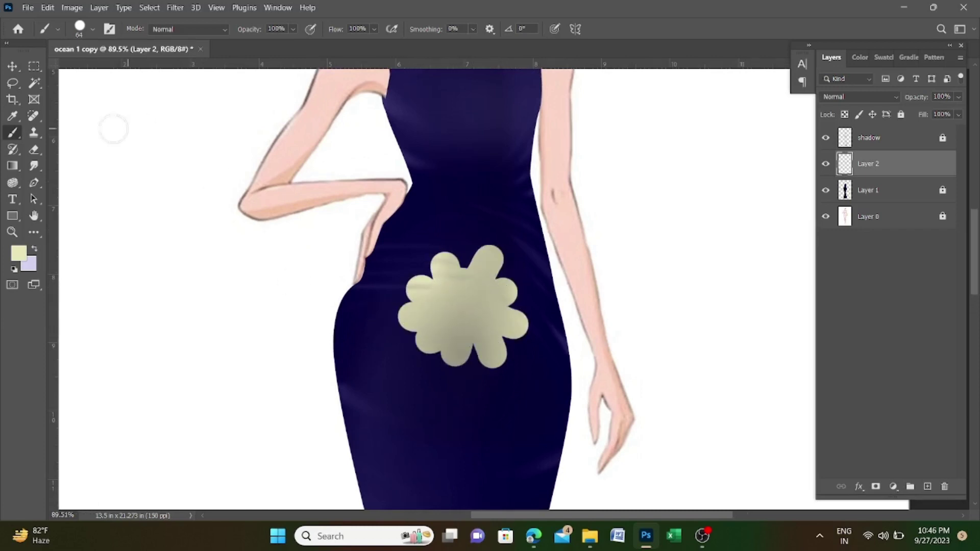
# Step: With the Smudge Tool, drag the cream blob's edges outward into streaky petals
pyautogui.rightClick(33, 166)
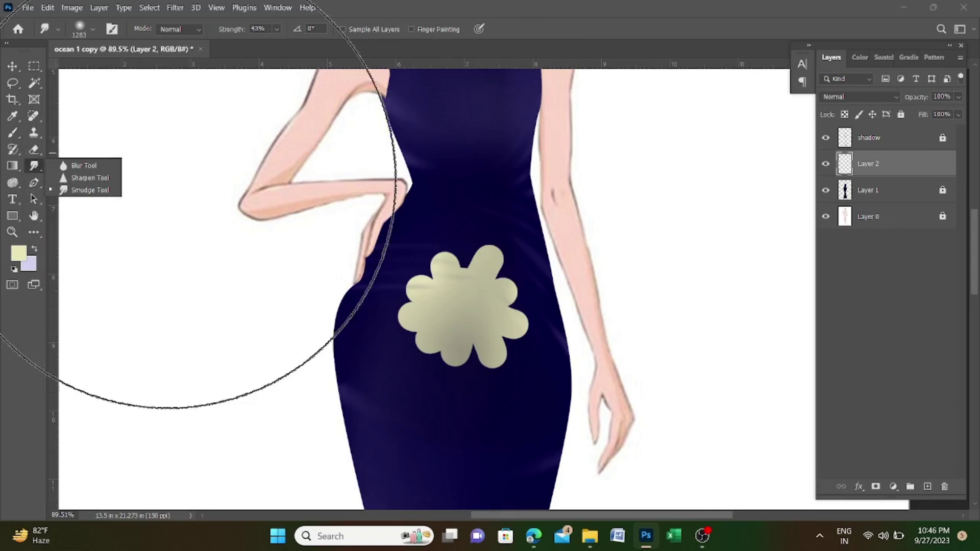
pyautogui.click(87, 188)
pyautogui.scroll(5, 525, 284)
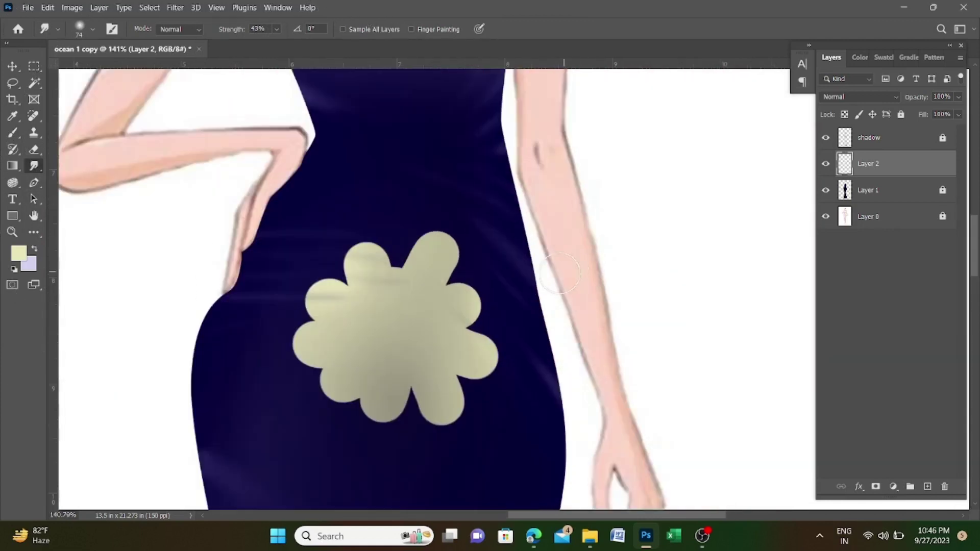
pyautogui.moveTo(448, 289)
pyautogui.mouseDown()
pyautogui.moveTo(467, 324)
pyautogui.moveTo(502, 352)
pyautogui.moveTo(466, 357)
pyautogui.moveTo(495, 405)
pyautogui.moveTo(449, 389)
pyautogui.moveTo(433, 404)
pyautogui.moveTo(404, 400)
pyautogui.moveTo(418, 464)
pyautogui.moveTo(398, 411)
pyautogui.moveTo(372, 396)
pyautogui.moveTo(373, 420)
pyautogui.moveTo(407, 389)
pyautogui.moveTo(347, 381)
pyautogui.moveTo(378, 358)
pyautogui.moveTo(287, 372)
pyautogui.moveTo(258, 324)
pyautogui.moveTo(337, 323)
pyautogui.moveTo(302, 269)
pyautogui.moveTo(361, 292)
pyautogui.moveTo(378, 282)
pyautogui.moveTo(352, 291)
pyautogui.moveTo(383, 278)
pyautogui.moveTo(383, 239)
pyautogui.moveTo(423, 274)
pyautogui.moveTo(451, 261)
pyautogui.moveTo(431, 219)
pyautogui.moveTo(487, 257)
pyautogui.moveTo(473, 289)
pyautogui.moveTo(603, 302)
pyautogui.moveTo(557, 381)
pyautogui.moveTo(438, 385)
pyautogui.moveTo(455, 461)
pyautogui.moveTo(412, 396)
pyautogui.moveTo(361, 404)
pyautogui.moveTo(243, 365)
pyautogui.moveTo(330, 322)
pyautogui.moveTo(267, 398)
pyautogui.moveTo(259, 300)
pyautogui.moveTo(344, 304)
pyautogui.moveTo(276, 399)
pyautogui.moveTo(322, 306)
pyautogui.moveTo(307, 230)
pyautogui.moveTo(375, 269)
pyautogui.moveTo(321, 230)
pyautogui.moveTo(414, 265)
pyautogui.moveTo(380, 298)
pyautogui.mouseUp()
pyautogui.scroll(-3, 488, 262)
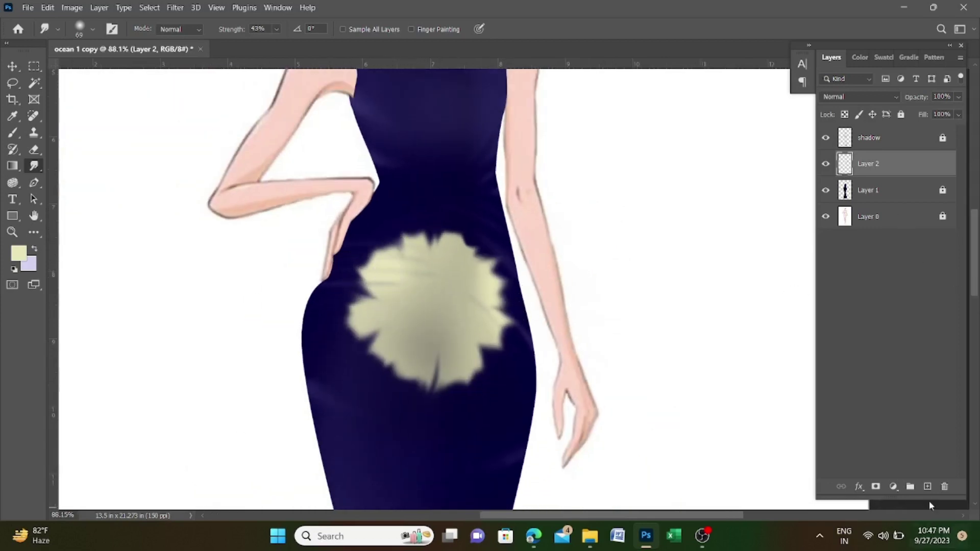
# Step: Add a new layer and set the foreground to a darker grey-green (#908e72)
pyautogui.click(927, 487)
pyautogui.click(18, 253)
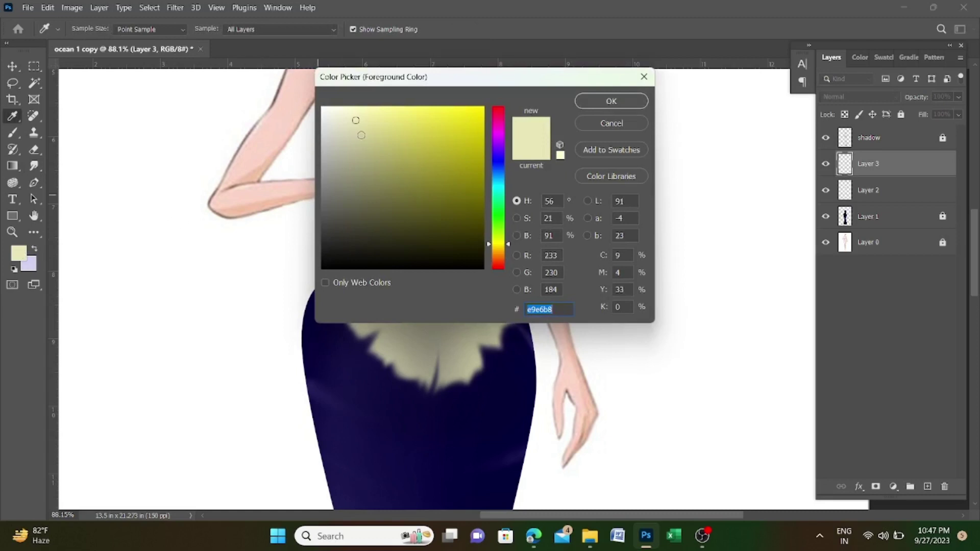
pyautogui.moveTo(361, 136); pyautogui.dragTo(357, 178)
pyautogui.click(611, 101)
# Step: Brush four round lobes as a clover flower centre, then smudge it into a star shape
pyautogui.press('b')
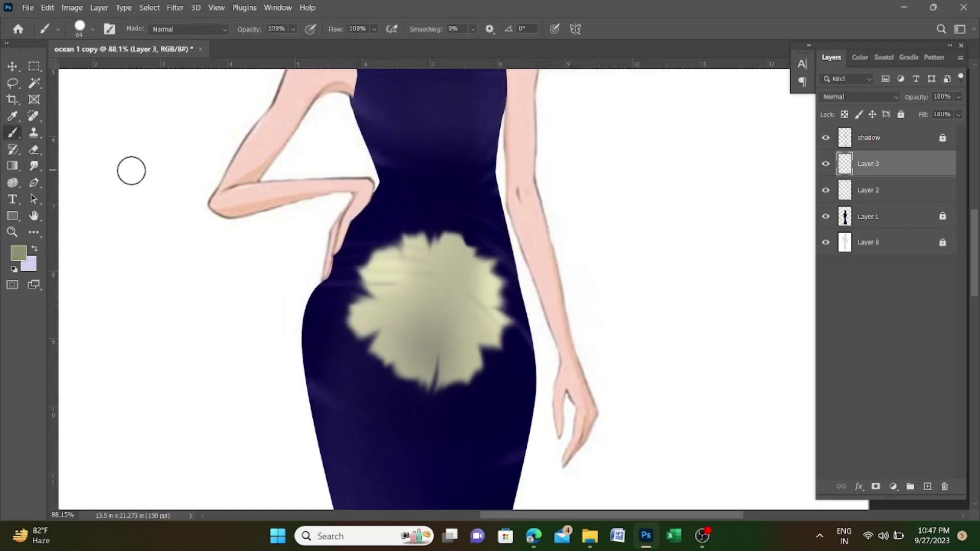
pyautogui.moveTo(429, 304); pyautogui.dragTo(411, 294)
pyautogui.hotkey('ctrl', 'z')
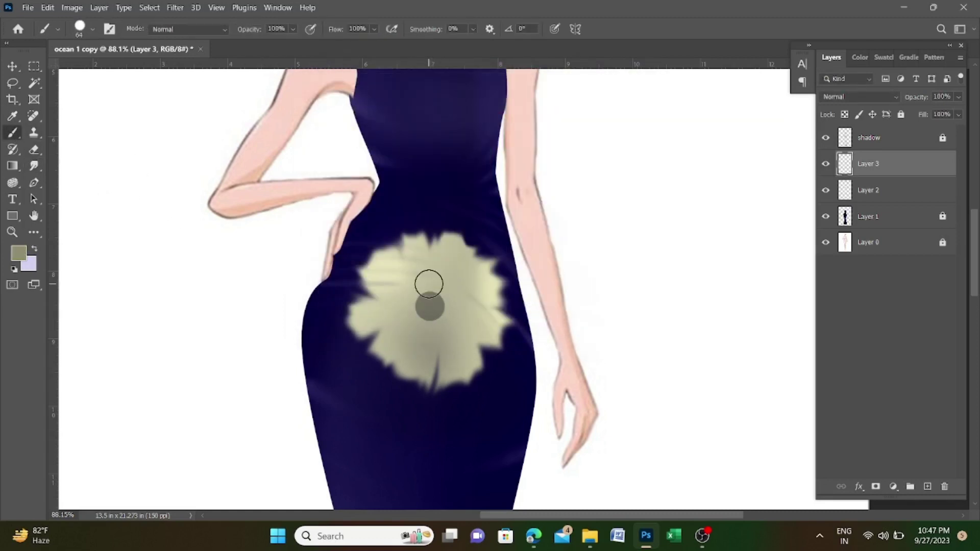
pyautogui.click(428, 280)
pyautogui.click(408, 306)
pyautogui.click(428, 327)
pyautogui.click(456, 308)
pyautogui.press('r')
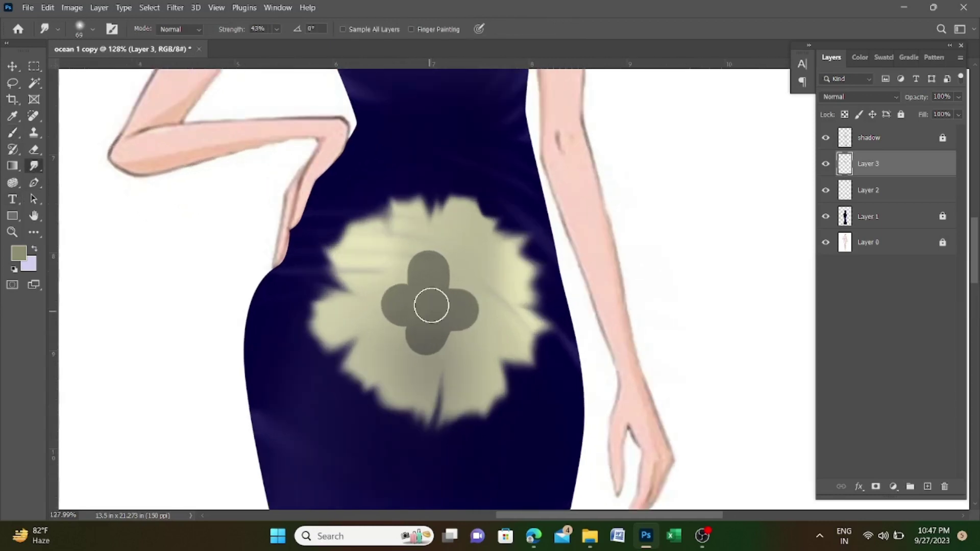
pyautogui.scroll(2, 432, 302)
pyautogui.moveTo(431, 302)
pyautogui.mouseDown()
pyautogui.moveTo(431, 286)
pyautogui.moveTo(378, 253)
pyautogui.moveTo(407, 313)
pyautogui.moveTo(446, 334)
pyautogui.moveTo(480, 319)
pyautogui.moveTo(490, 260)
pyautogui.moveTo(471, 372)
pyautogui.moveTo(434, 353)
pyautogui.moveTo(377, 287)
pyautogui.moveTo(422, 243)
pyautogui.moveTo(451, 262)
pyautogui.moveTo(449, 315)
pyautogui.moveTo(477, 346)
pyautogui.moveTo(447, 247)
pyautogui.moveTo(429, 311)
pyautogui.moveTo(415, 309)
pyautogui.moveTo(429, 380)
pyautogui.moveTo(472, 346)
pyautogui.mouseUp()
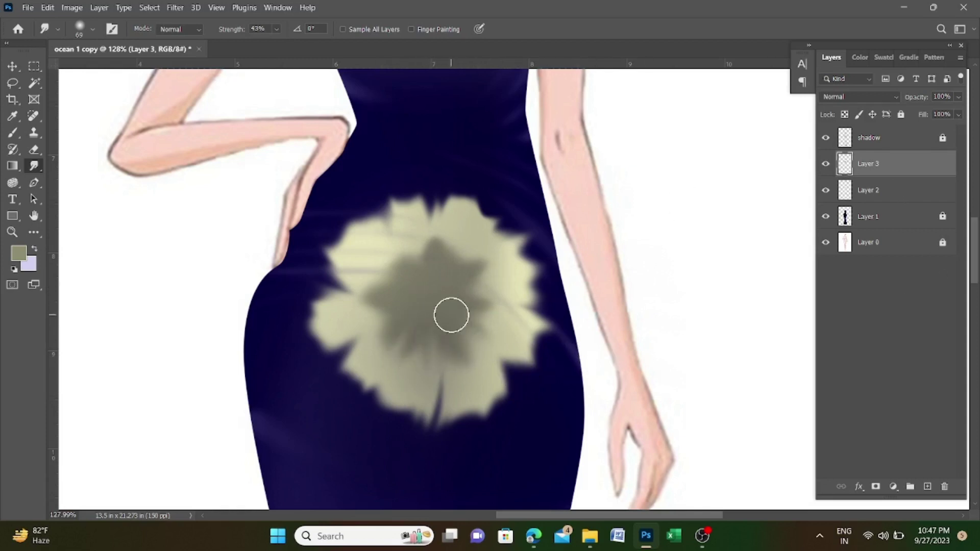
# Step: On a new layer, paint a dark grey dot at the flower's centre
pyautogui.click(928, 487)
pyautogui.click(12, 116)
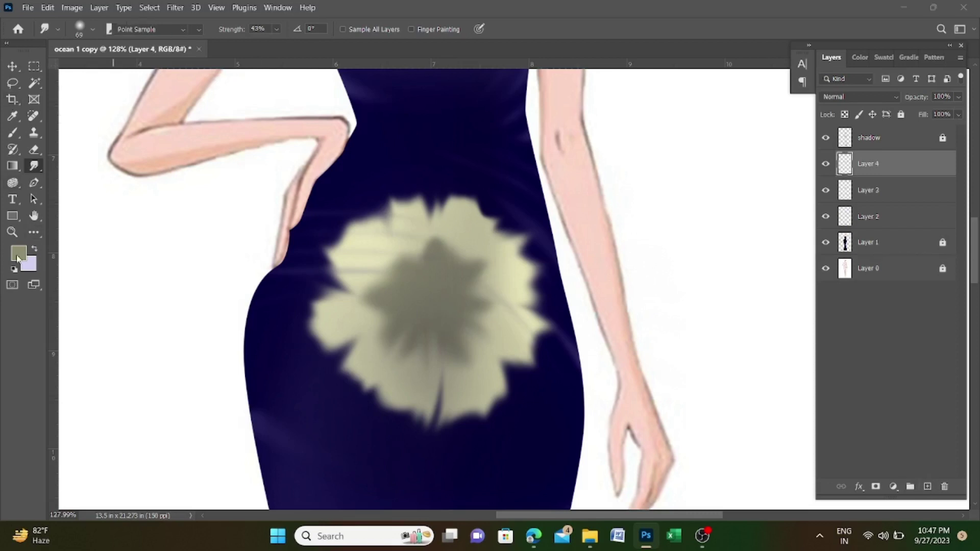
pyautogui.click(19, 252)
pyautogui.click(604, 102)
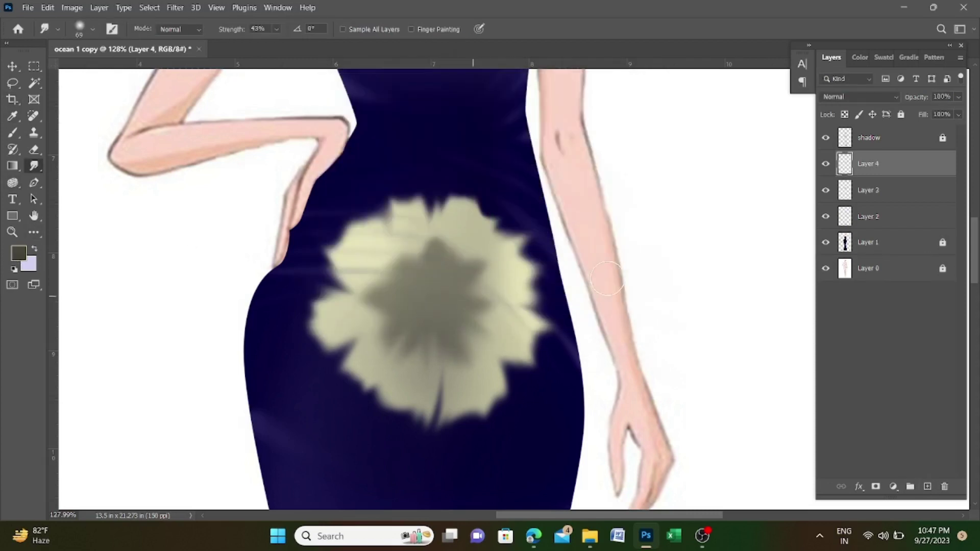
pyautogui.click(12, 132)
pyautogui.click(427, 301)
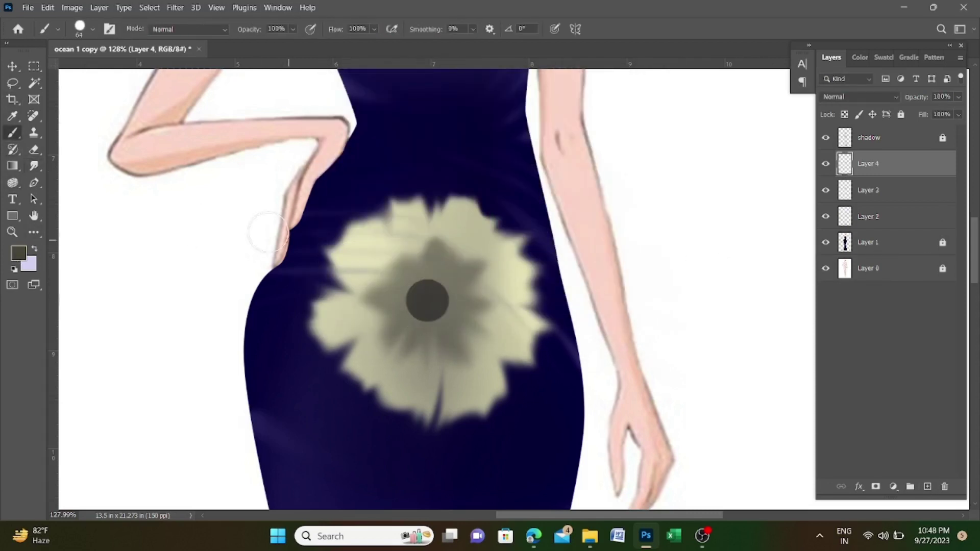
# Step: Smudge the dark centre's edges outward into spikes using a 10–16 px smudge brush
pyautogui.click(34, 165)
pyautogui.scroll(3, 390, 358)
pyautogui.moveTo(437, 262)
pyautogui.mouseDown()
pyautogui.moveTo(498, 234)
pyautogui.moveTo(471, 289)
pyautogui.moveTo(420, 274)
pyautogui.moveTo(455, 245)
pyautogui.moveTo(446, 267)
pyautogui.mouseUp()
pyautogui.keyDown('alt'); pyautogui.rightClick(447, 256); pyautogui.keyUp('alt')
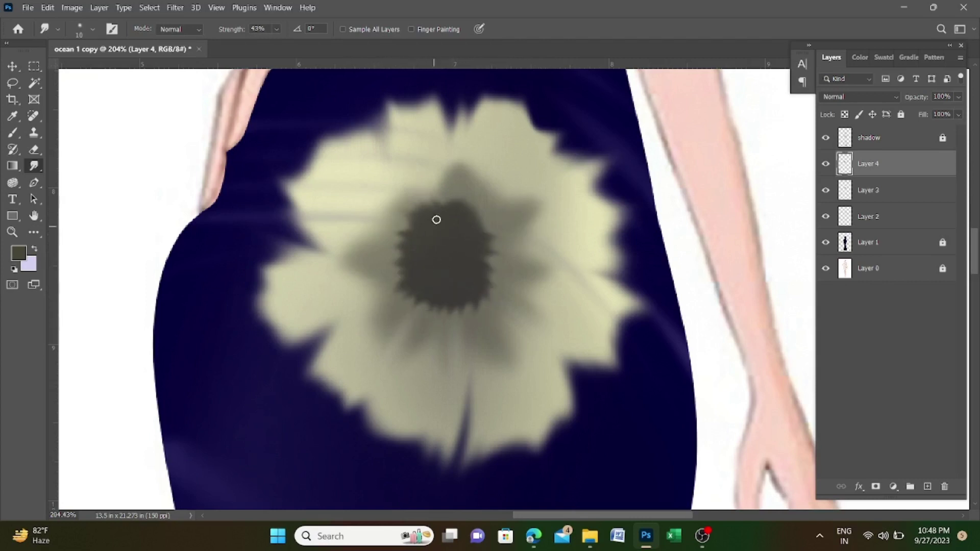
pyautogui.keyDown('alt'); pyautogui.rightClick(451, 240); pyautogui.keyUp('alt')
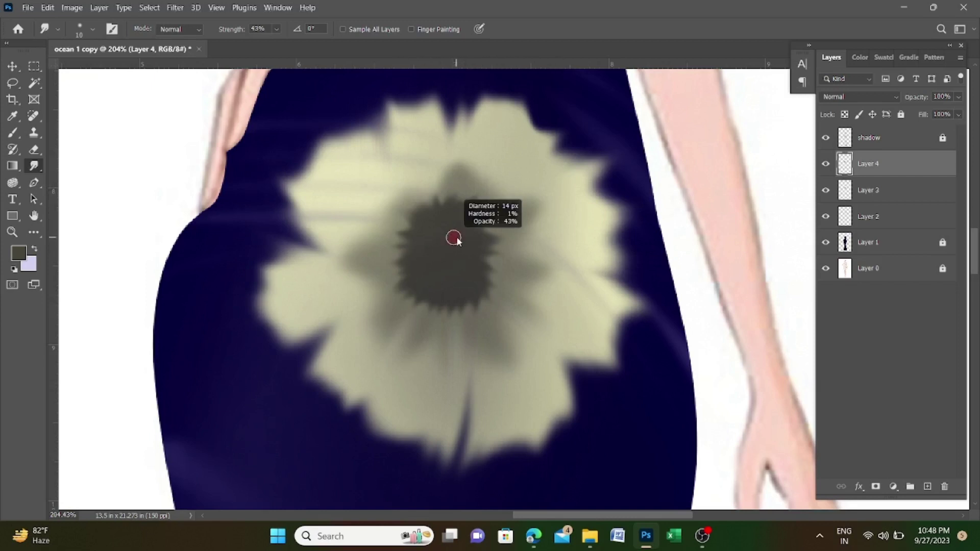
pyautogui.moveTo(490, 229)
pyautogui.mouseDown()
pyautogui.moveTo(474, 277)
pyautogui.moveTo(474, 256)
pyautogui.moveTo(422, 310)
pyautogui.mouseUp()
pyautogui.moveTo(406, 260); pyautogui.dragTo(359, 239)
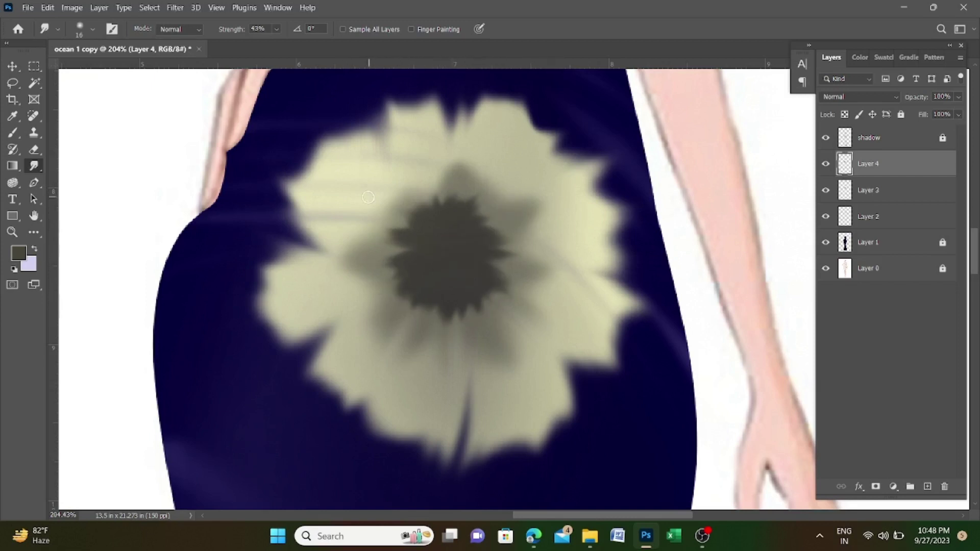
pyautogui.moveTo(368, 197); pyautogui.dragTo(439, 233)
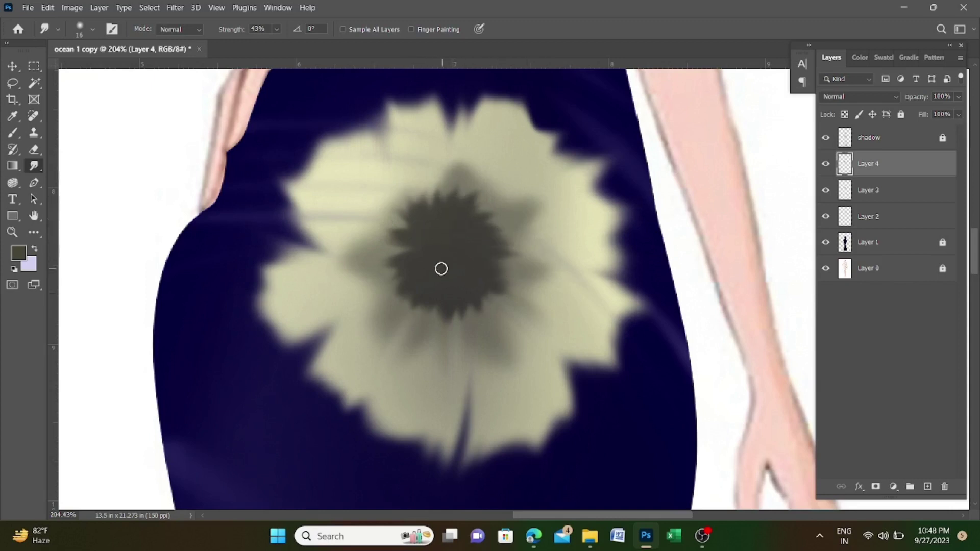
pyautogui.scroll(-3, 389, 249)
pyautogui.hotkey('alt', '[')
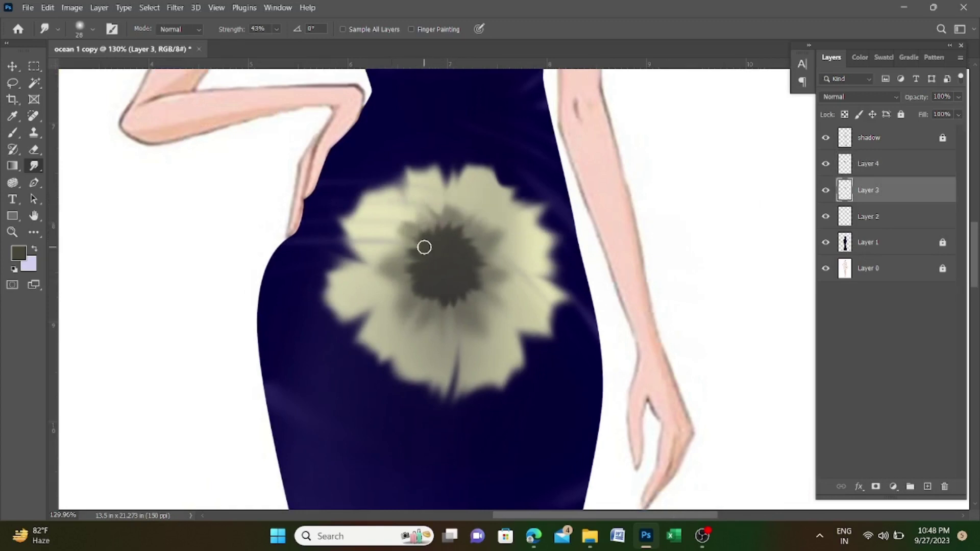
pyautogui.moveTo(438, 302)
pyautogui.mouseDown()
pyautogui.moveTo(490, 274)
pyautogui.moveTo(453, 241)
pyautogui.moveTo(403, 239)
pyautogui.moveTo(456, 246)
pyautogui.mouseUp()
pyautogui.scroll(-2, 522, 292)
# Step: Scale down the charcoal core on Layer 4 with Free Transform
pyautogui.click(877, 166)
pyautogui.hotkey('ctrl', 't')
pyautogui.hotkey('ctrl', 'z')
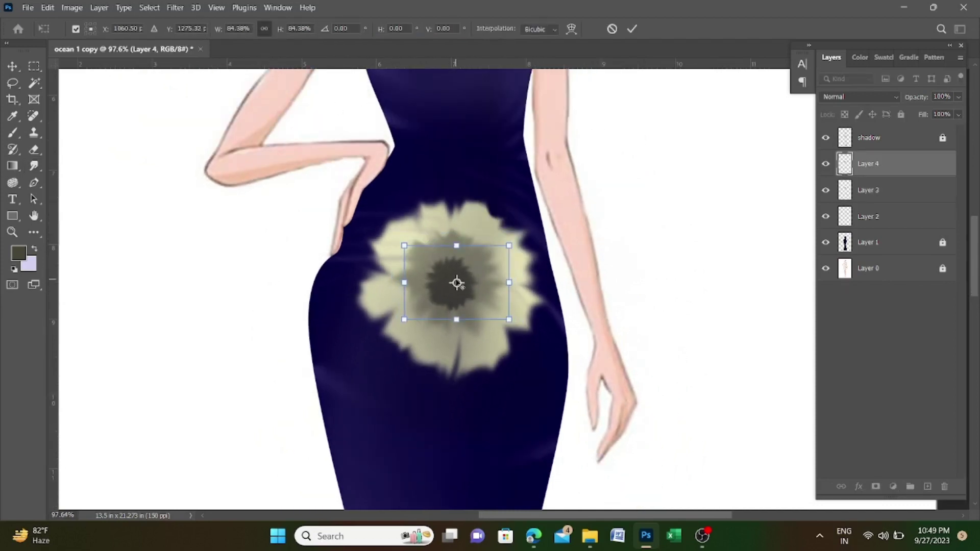
pyautogui.press('Return')
pyautogui.press('r')
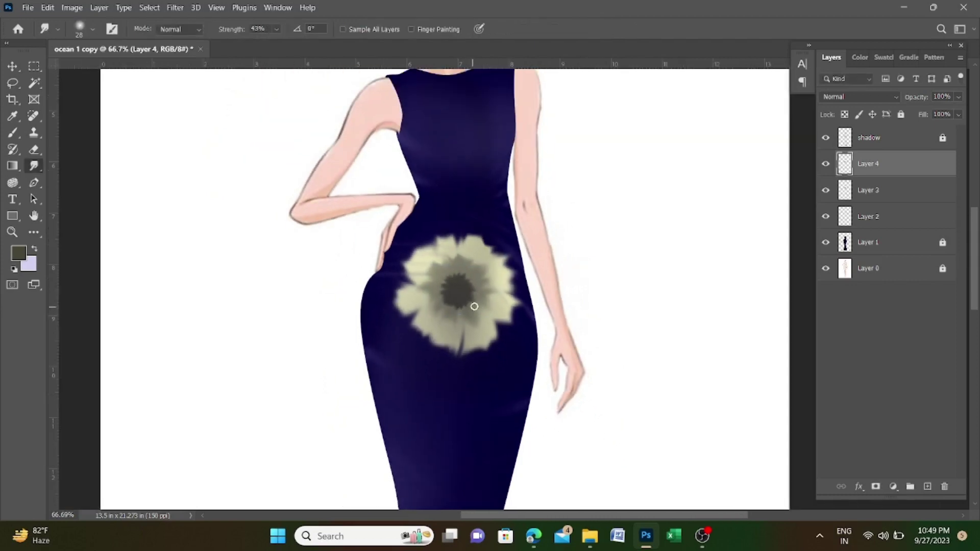
pyautogui.scroll(-5, 477, 304)
pyautogui.scroll(5, 478, 304)
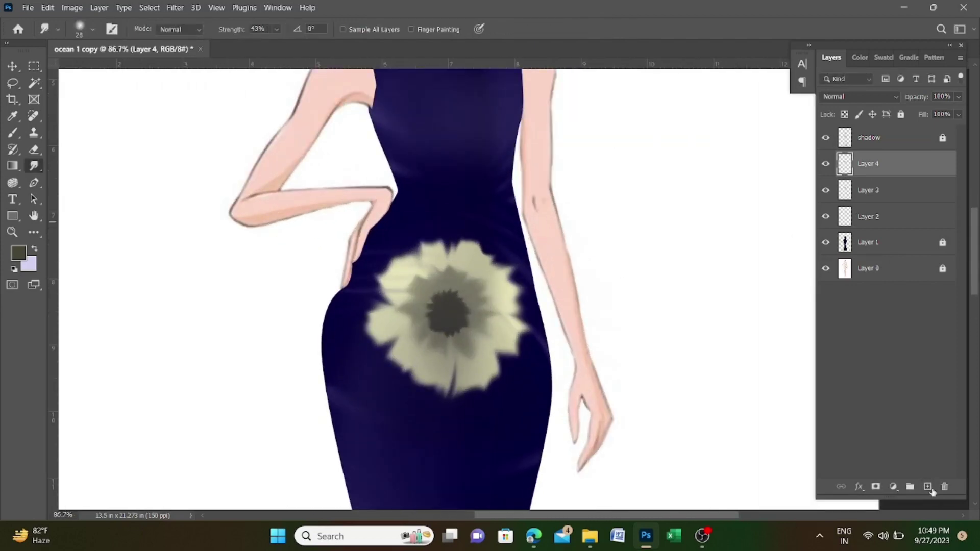
# Step: Add a new layer with a near-black foreground and a 19 px brush for the core
pyautogui.click(928, 487)
pyautogui.click(19, 253)
pyautogui.click(388, 245)
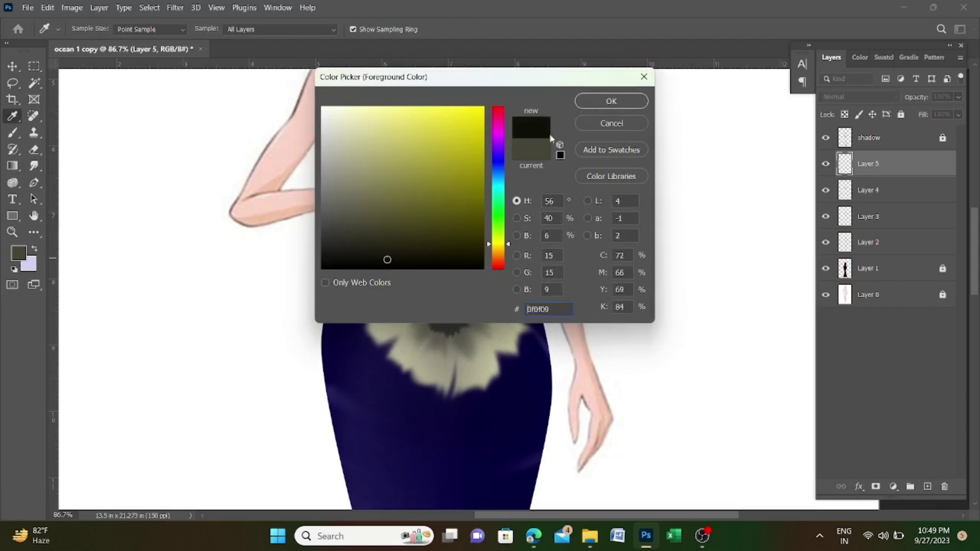
pyautogui.click(612, 101)
pyautogui.press('b')
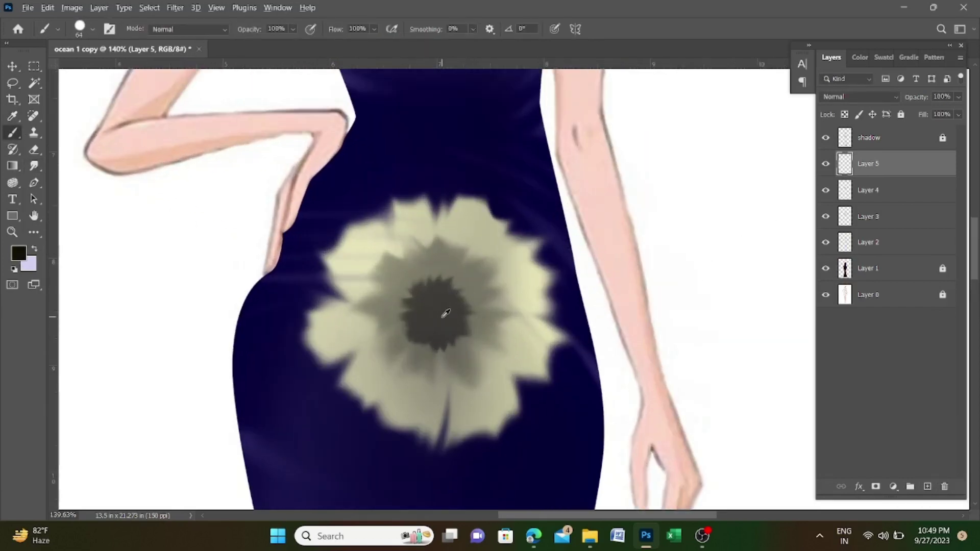
pyautogui.scroll(2, 427, 306)
pyautogui.scroll(2, 427, 306)
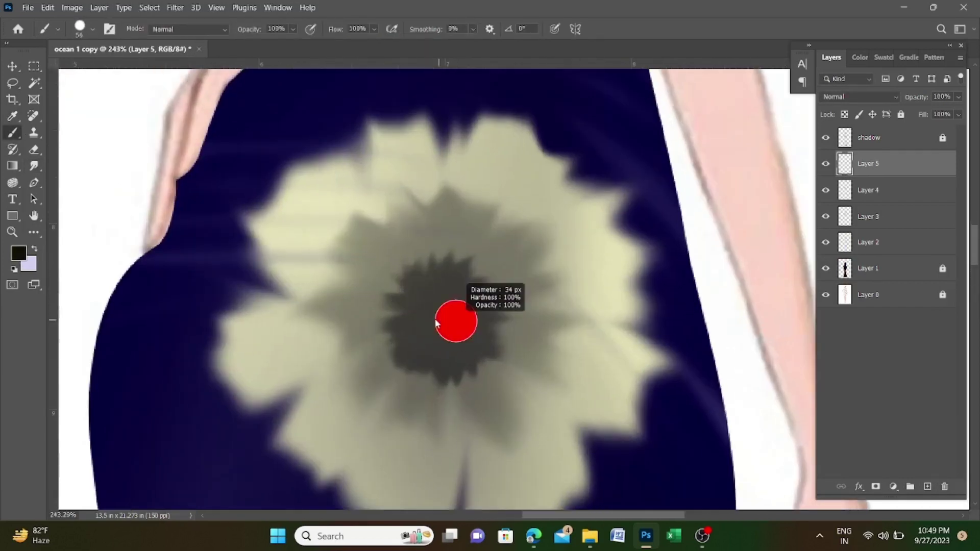
pyautogui.moveTo(459, 321); pyautogui.dragTo(444, 316)
# Step: Smudge the near-black core into a spiky shape inside the grey centre
pyautogui.click(34, 166)
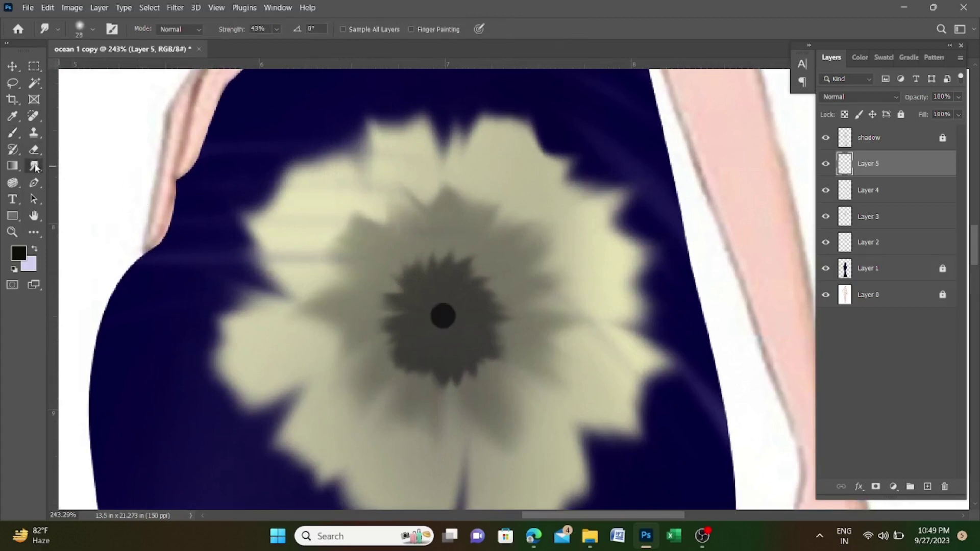
pyautogui.scroll(2, 440, 313)
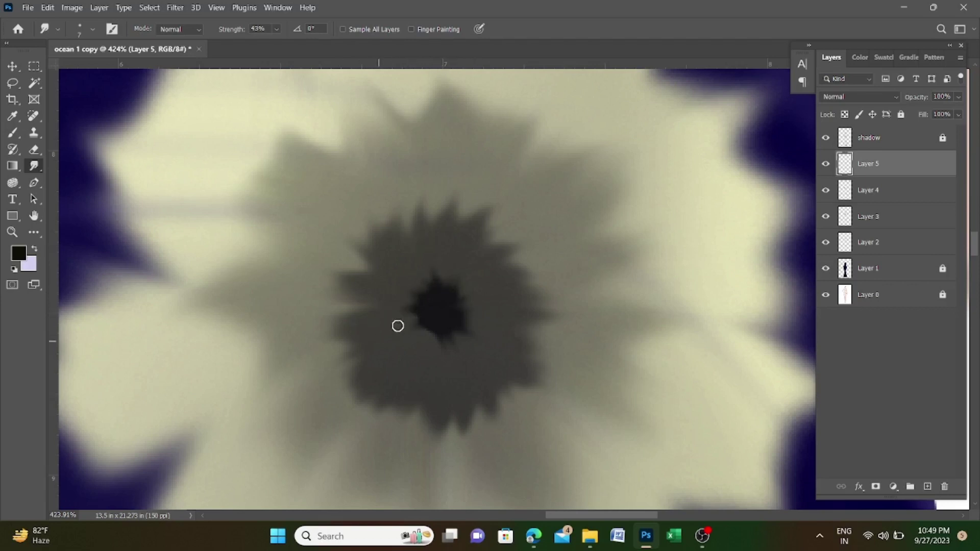
pyautogui.moveTo(416, 357); pyautogui.dragTo(443, 317)
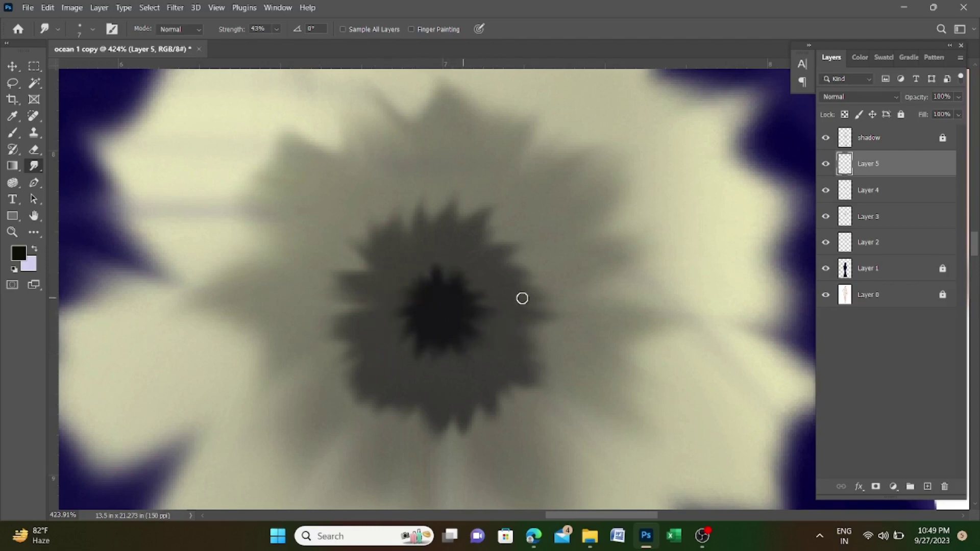
pyautogui.click(18, 253)
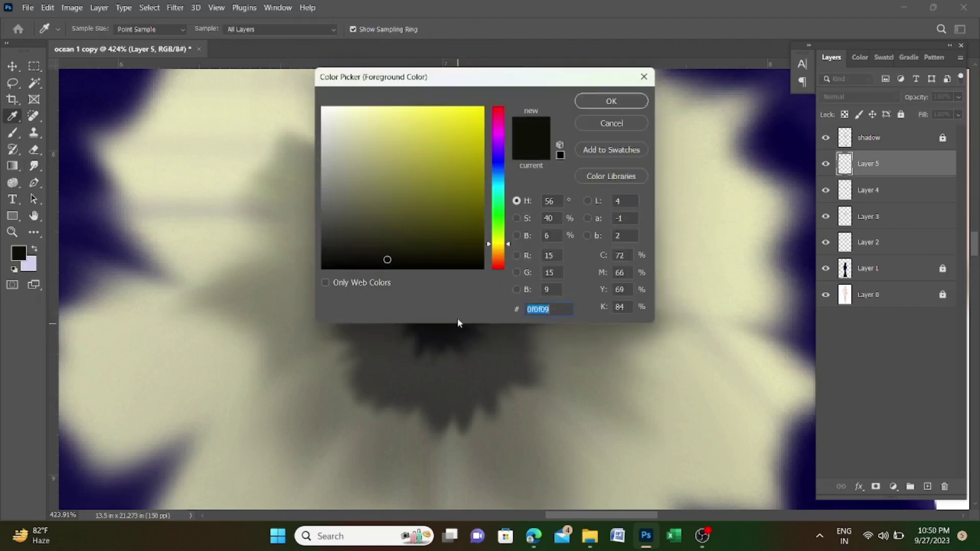
pyautogui.click(587, 122)
pyautogui.scroll(-5, 444, 236)
# Step: Duplicate the four flower layers, merge copy and originals separately, and hide the original
pyautogui.scroll(-2, 444, 236)
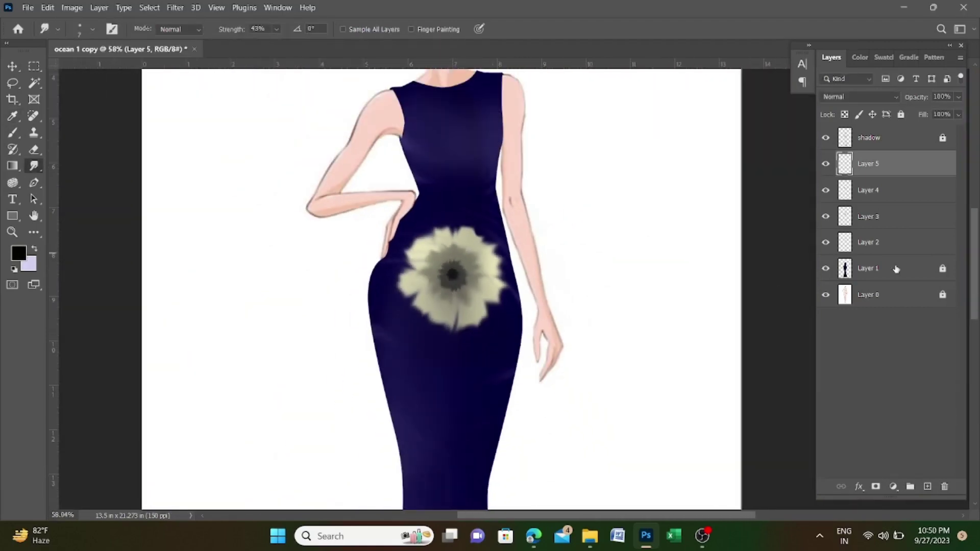
pyautogui.keyDown('shift'); pyautogui.click(893, 245); pyautogui.keyUp('shift')
pyautogui.hotkey('ctrl', 'j')
pyautogui.hotkey('ctrl', 'e')
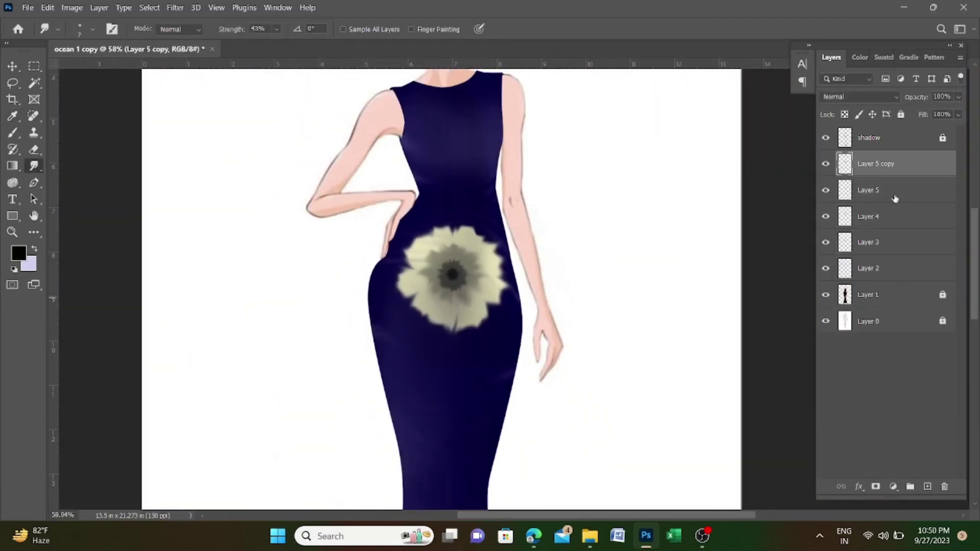
pyautogui.keyDown('shift'); pyautogui.click(901, 269); pyautogui.keyUp('shift')
pyautogui.hotkey('ctrl', 'e')
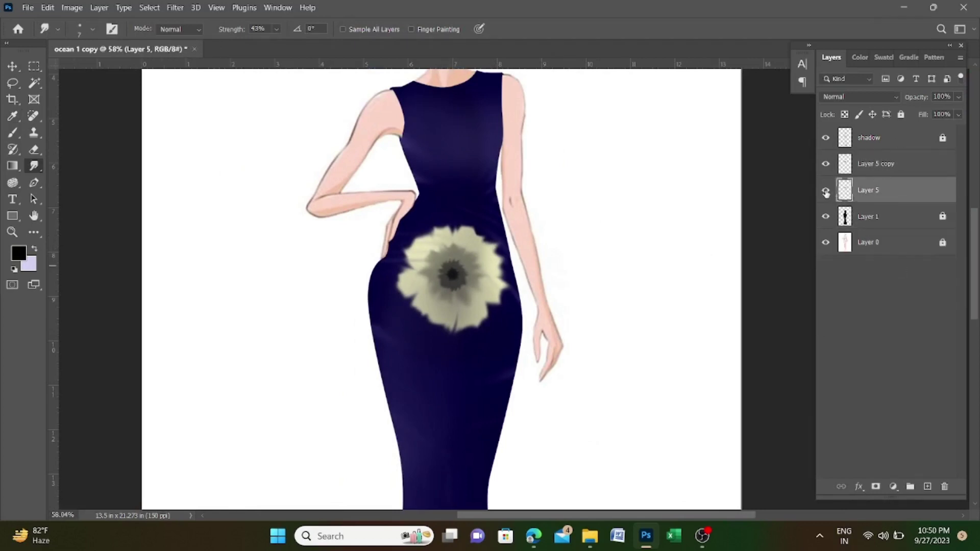
pyautogui.click(825, 190)
pyautogui.click(846, 166)
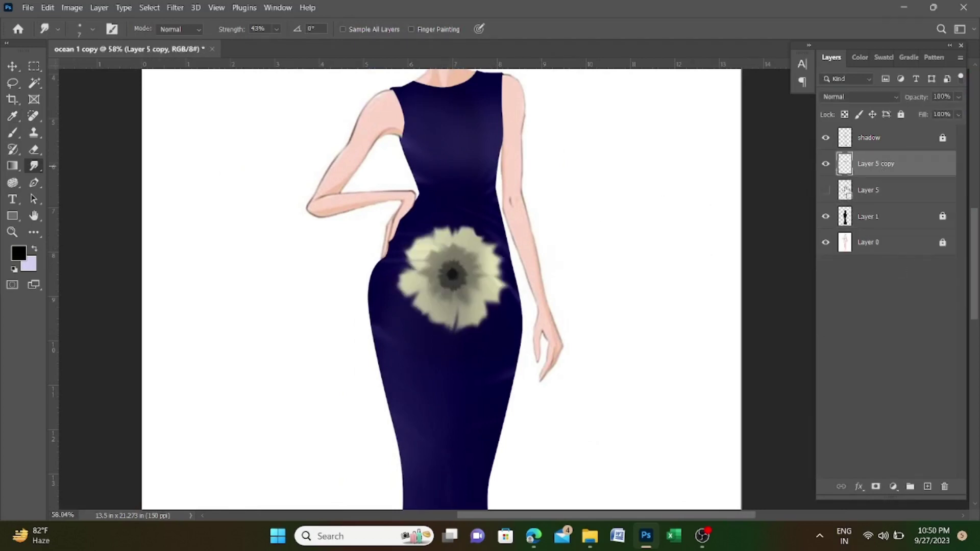
# Step: Move the merged flower copy up onto the bodice and shrink it to about 72%
pyautogui.hotkey('ctrl', 't')
pyautogui.moveTo(469, 282); pyautogui.dragTo(471, 170)
pyautogui.moveTo(474, 94); pyautogui.dragTo(467, 116)
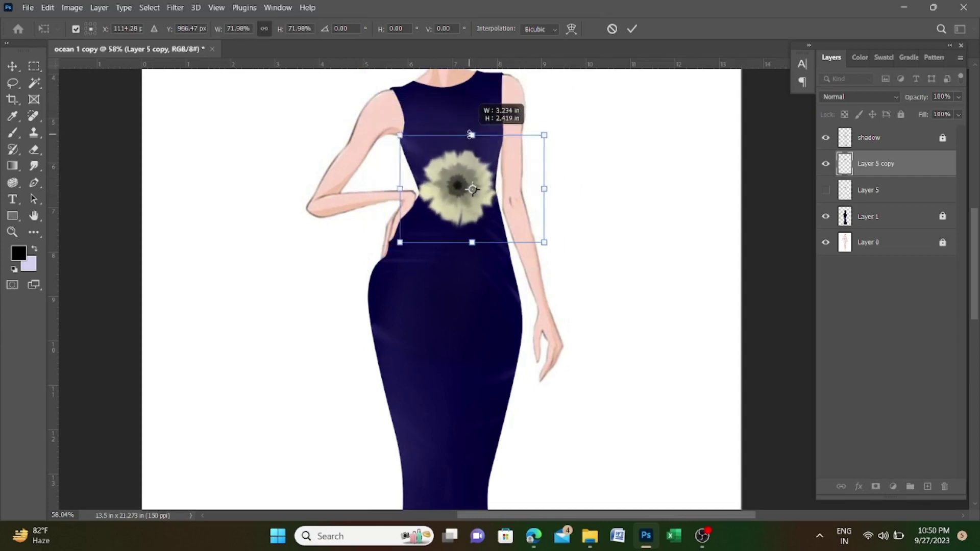
pyautogui.press('Return')
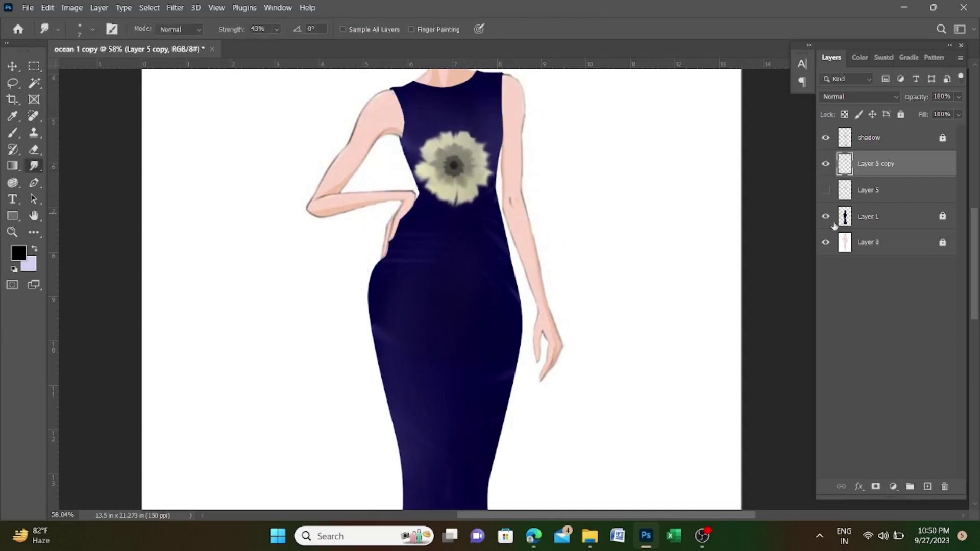
pyautogui.click(14, 67)
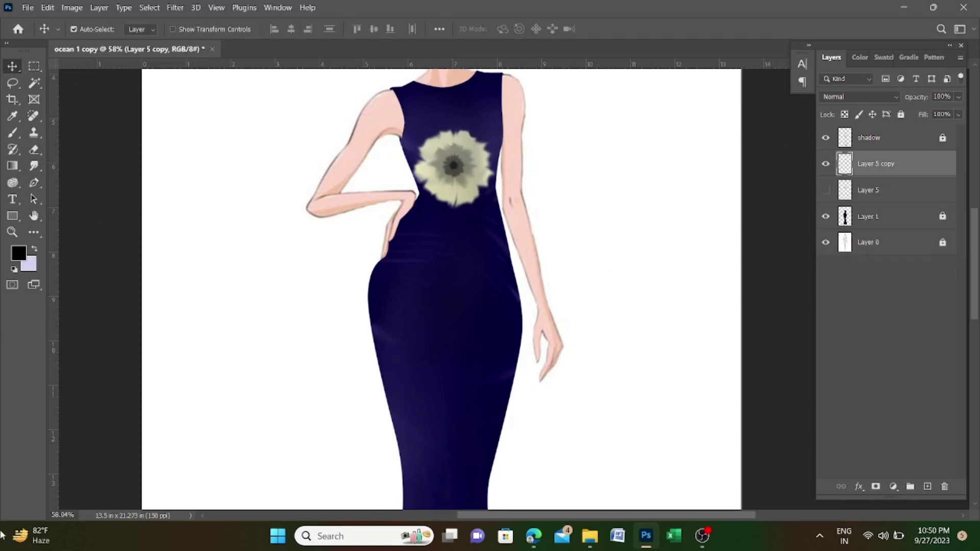
# Step: Place a half-size flower copy on the right shoulder
pyautogui.hotkey('ctrl', 'j')
pyautogui.hotkey('ctrl', 't')
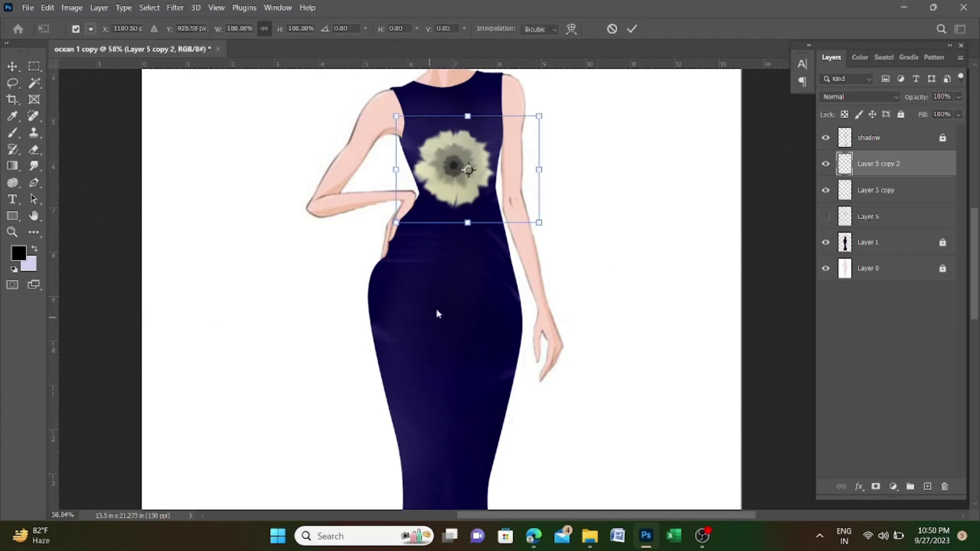
pyautogui.moveTo(396, 116); pyautogui.dragTo(468, 169)
pyautogui.moveTo(473, 125)
pyautogui.mouseDown()
pyautogui.moveTo(470, 106)
pyautogui.moveTo(489, 109)
pyautogui.mouseUp()
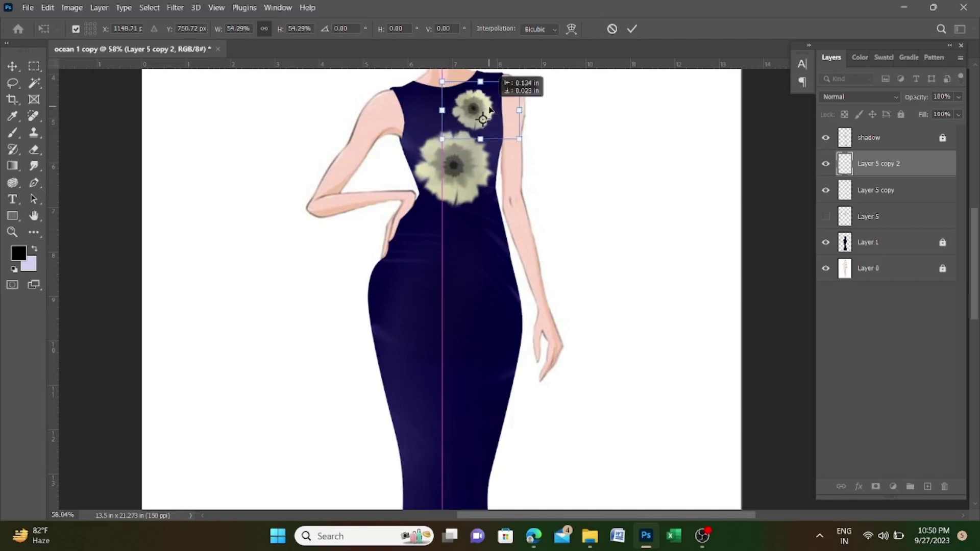
pyautogui.press('Return')
pyautogui.hotkey('ctrl', '-')
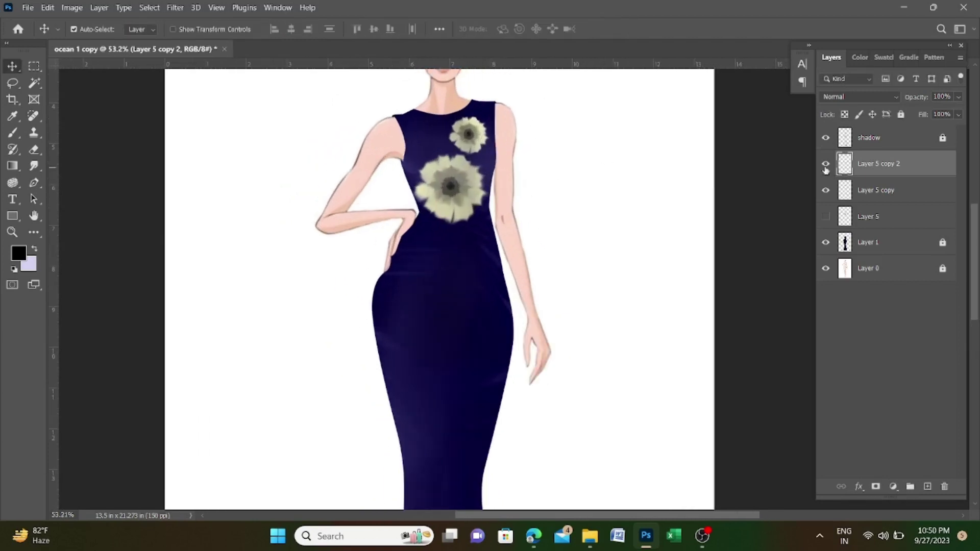
# Step: Place another small flower copy at the waist, slightly enlarged
pyautogui.hotkey('ctrl', 'j')
pyautogui.hotkey('ctrl', 't')
pyautogui.moveTo(479, 134); pyautogui.dragTo(470, 240)
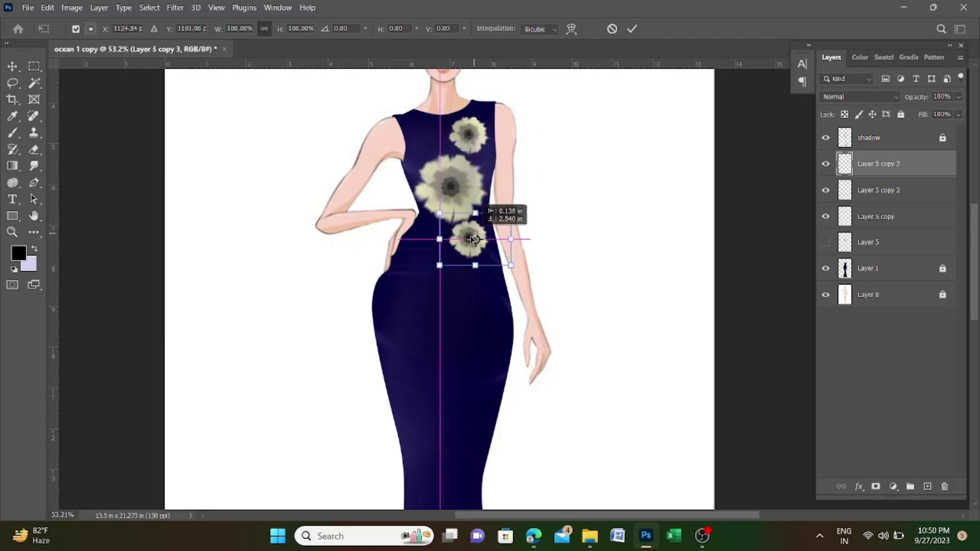
pyautogui.moveTo(466, 276); pyautogui.dragTo(472, 286)
pyautogui.press('Return')
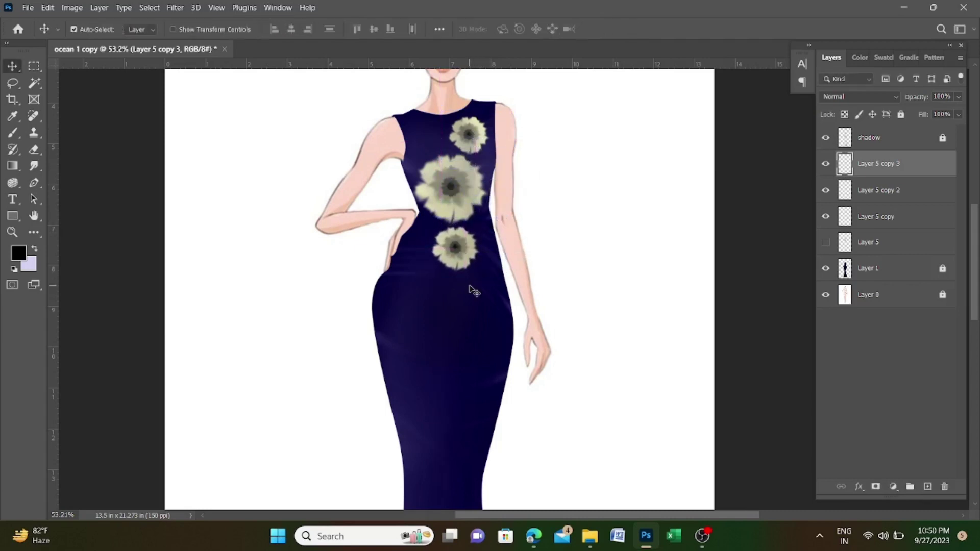
# Step: Add a smaller copy below the waist, then reveal the large flower and nudge it onto the hip
pyautogui.hotkey('ctrl', 'j')
pyautogui.hotkey('ctrl', 't')
pyautogui.moveTo(456, 248)
pyautogui.mouseDown()
pyautogui.moveTo(470, 302)
pyautogui.moveTo(447, 304)
pyautogui.mouseUp()
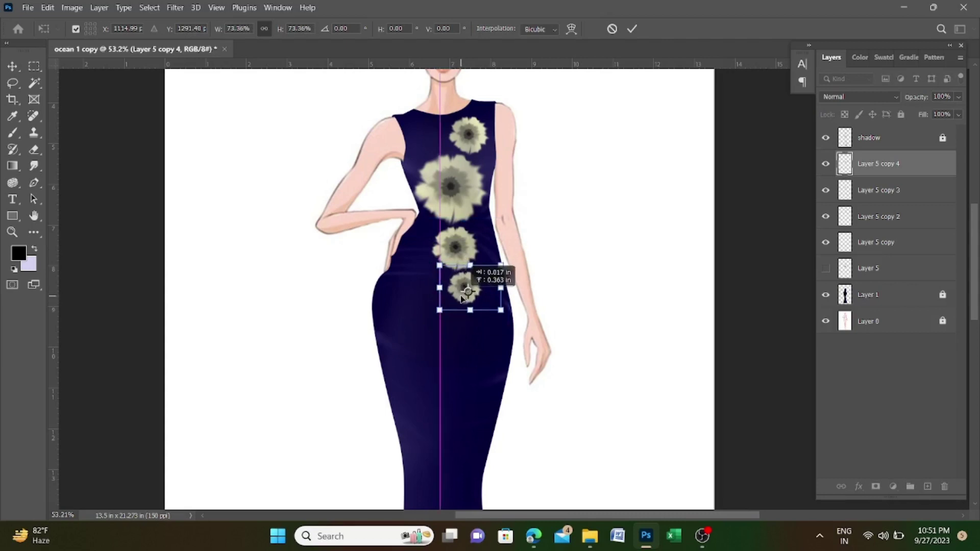
pyautogui.press('Return')
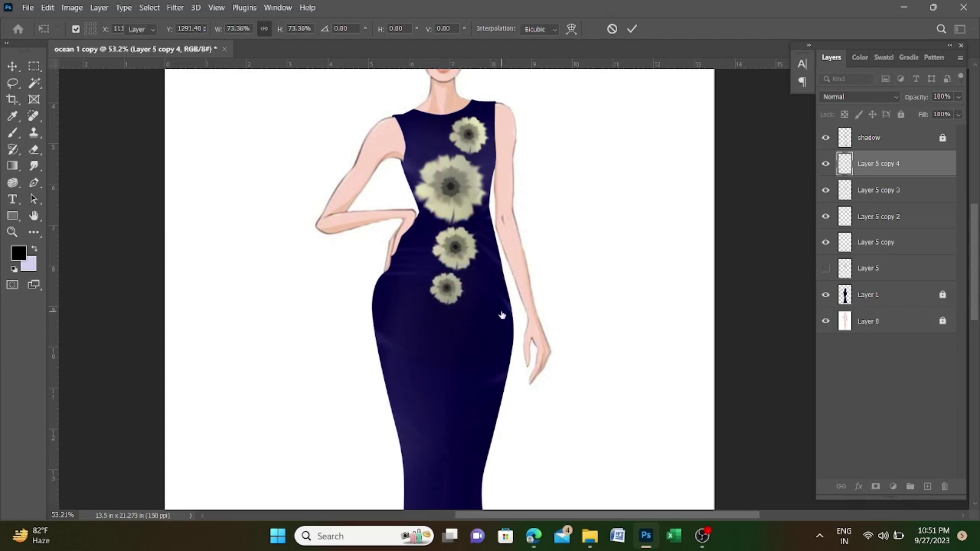
pyautogui.click(826, 268)
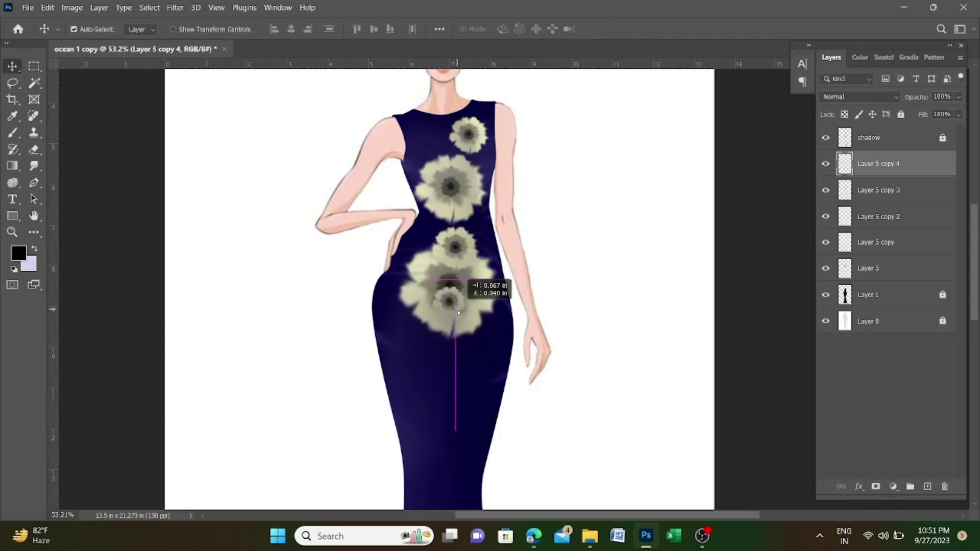
pyautogui.moveTo(458, 310); pyautogui.dragTo(458, 308)
pyautogui.click(873, 268)
# Step: Shrink the large flower lower on the hip and add an enlarged copy down-left on the skirt
pyautogui.hotkey('ctrl', 't')
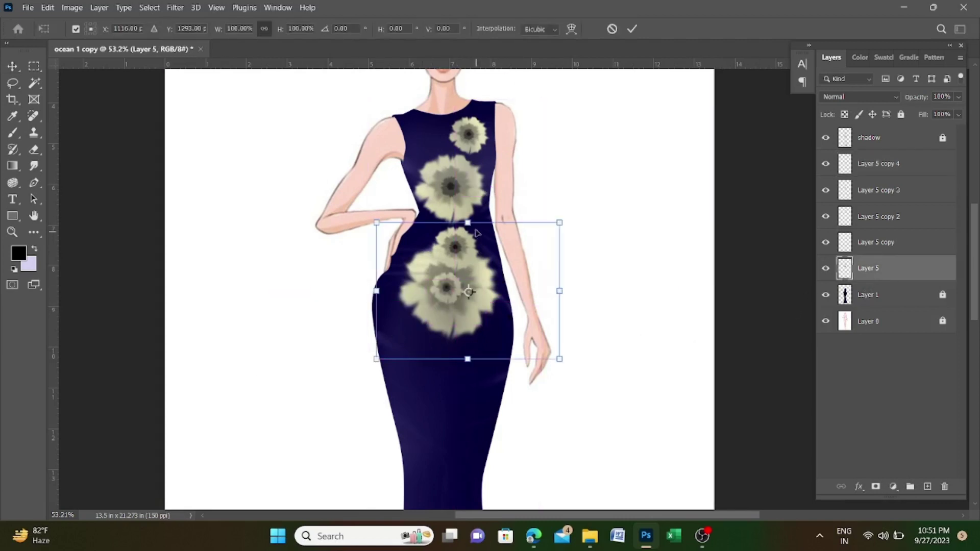
pyautogui.moveTo(469, 223)
pyautogui.mouseDown()
pyautogui.moveTo(484, 293)
pyautogui.moveTo(473, 317)
pyautogui.mouseUp()
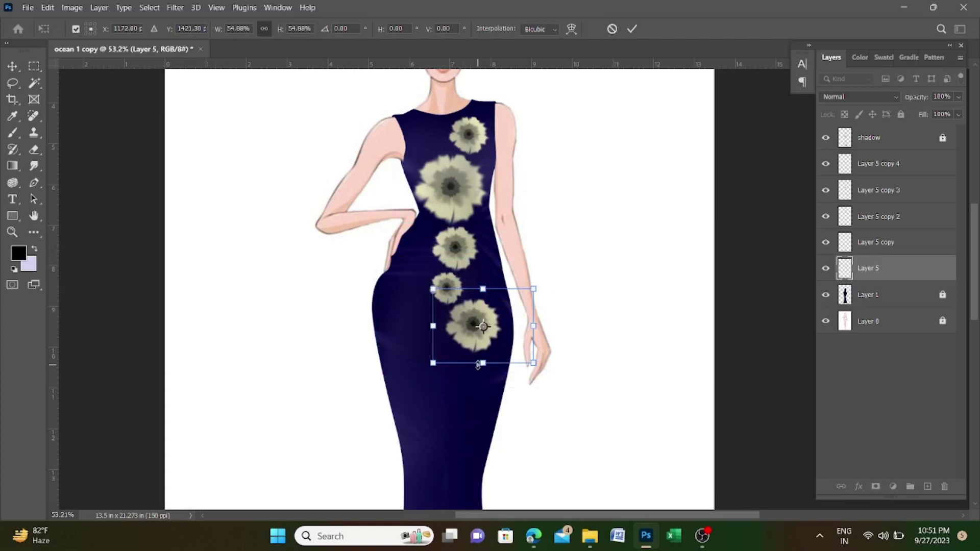
pyautogui.press('Return')
pyautogui.hotkey('ctrl', 'j')
pyautogui.hotkey('ctrl', 't')
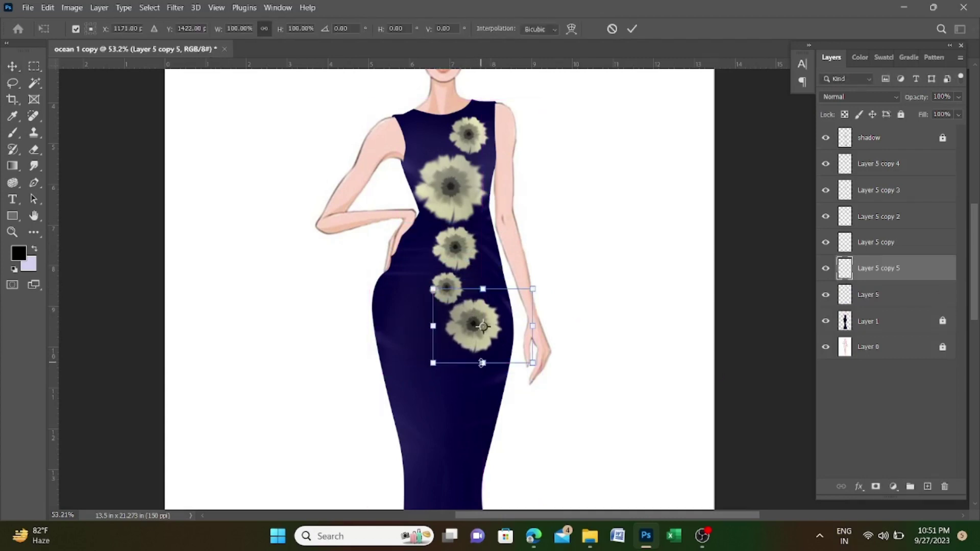
pyautogui.moveTo(481, 363)
pyautogui.mouseDown()
pyautogui.moveTo(482, 422)
pyautogui.moveTo(450, 398)
pyautogui.mouseUp()
pyautogui.press('Return')
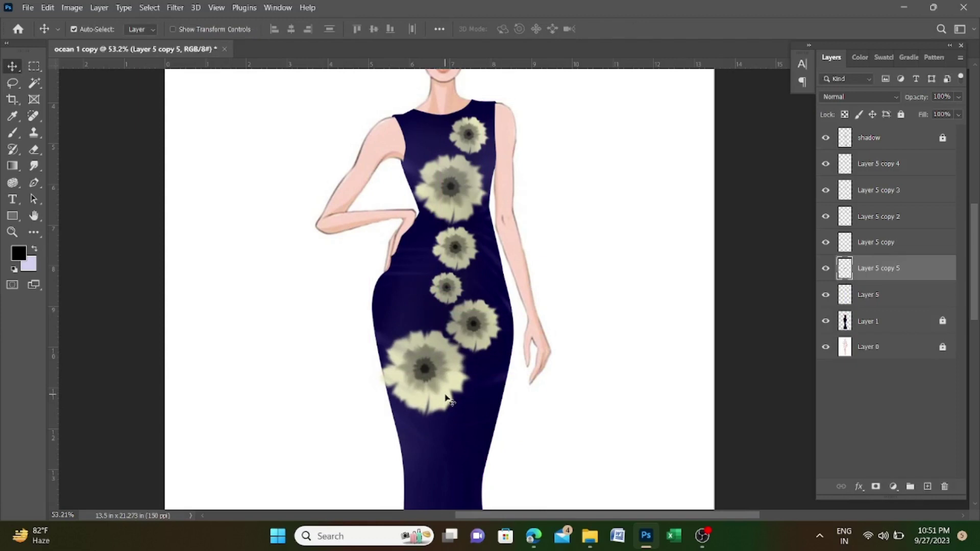
# Step: Add two more flower copies further down the skirt, the last one slightly smaller
pyautogui.hotkey('ctrl', 'j')
pyautogui.hotkey('ctrl', 't')
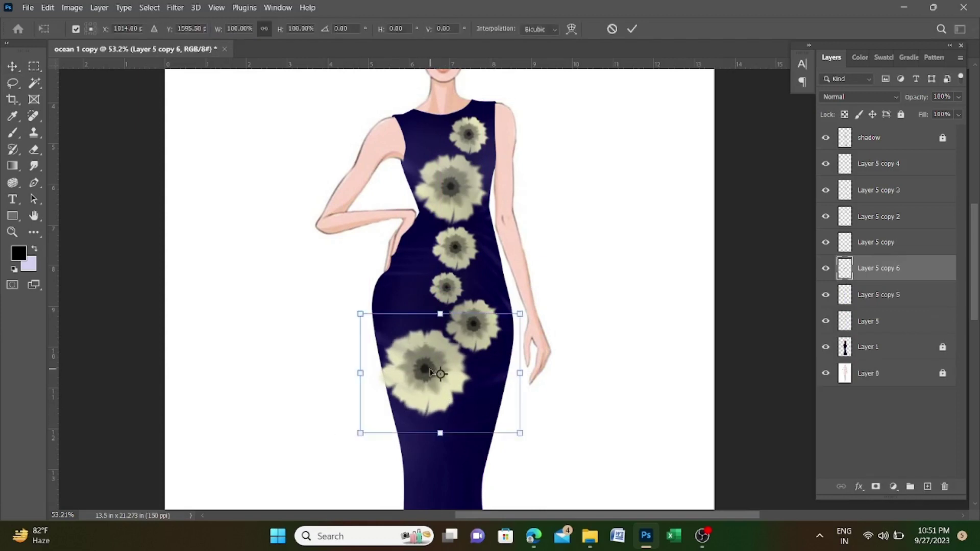
pyautogui.moveTo(430, 372); pyautogui.dragTo(462, 456)
pyautogui.scroll(-1, 462, 456)
pyautogui.moveTo(470, 378); pyautogui.dragTo(470, 389)
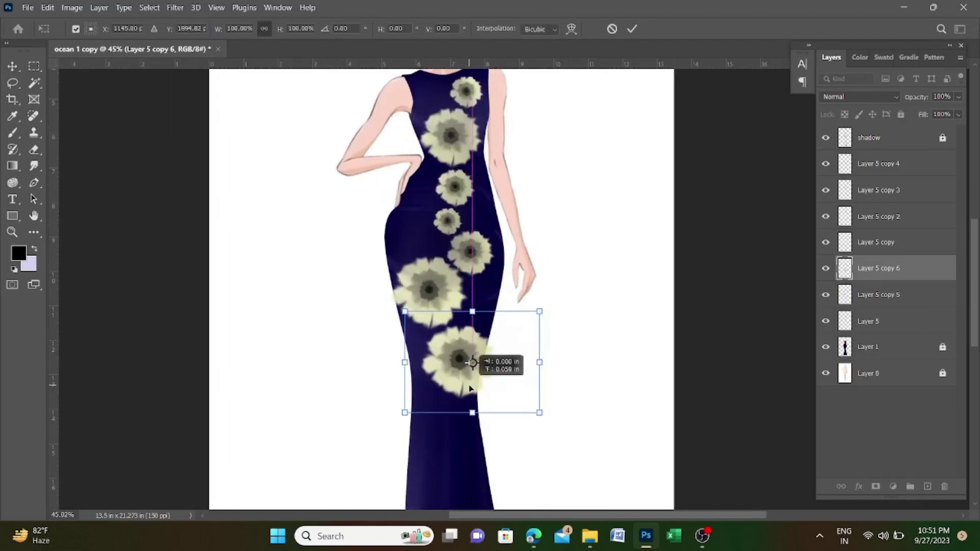
pyautogui.press('Return')
pyautogui.hotkey('ctrl', 'j')
pyautogui.hotkey('ctrl', 't')
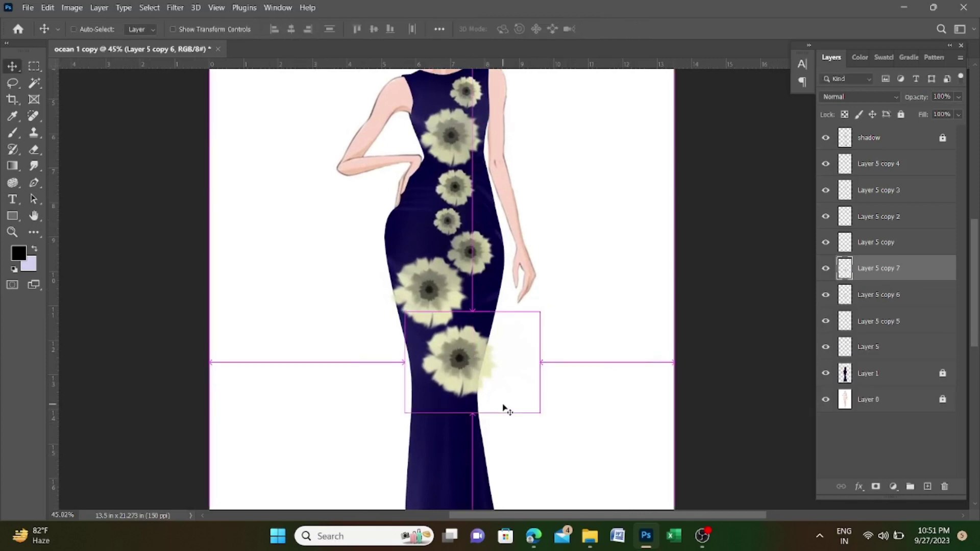
pyautogui.moveTo(474, 313); pyautogui.dragTo(465, 340)
pyautogui.moveTo(456, 379); pyautogui.dragTo(434, 432)
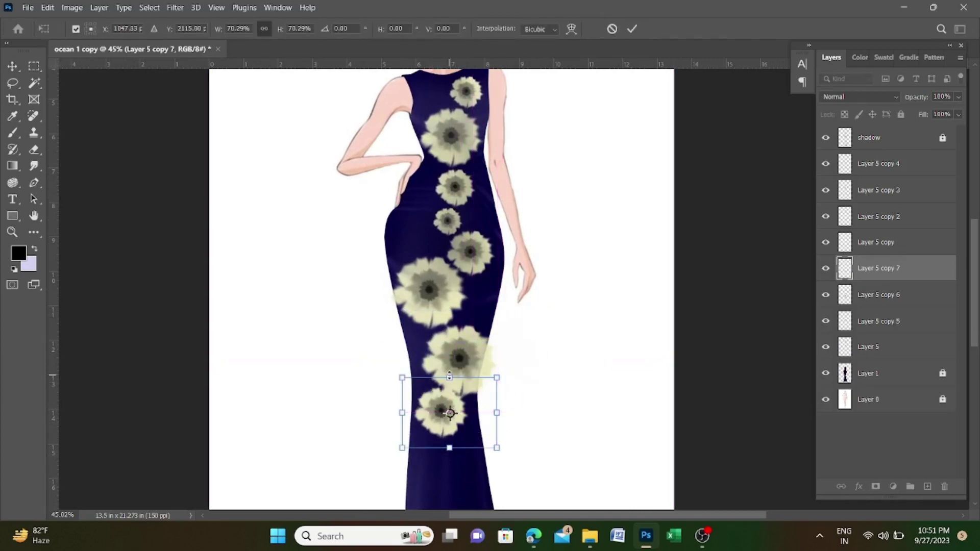
pyautogui.press('Return')
# Step: Try duplicating several skirt flowers at once, then cancel the extra copies
pyautogui.scroll(-3, 459, 306)
pyautogui.moveTo(426, 230); pyautogui.dragTo(490, 343)
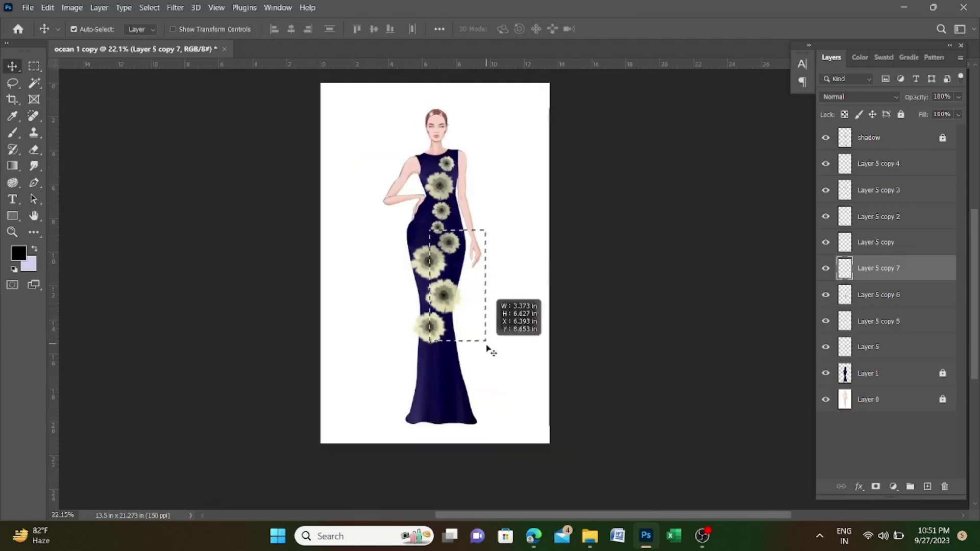
pyautogui.scroll(2, 454, 308)
pyautogui.hotkey('ctrl', 'alt', 't')
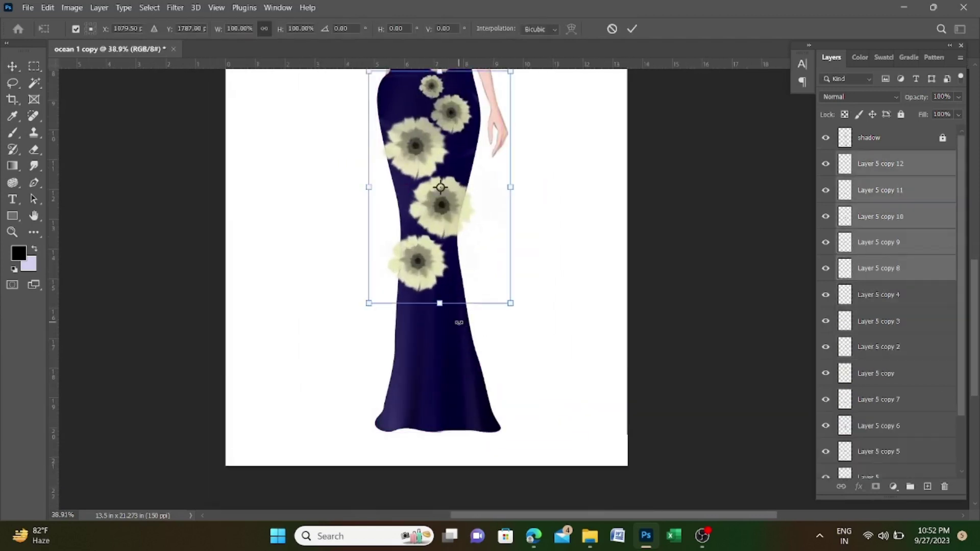
pyautogui.press('Escape')
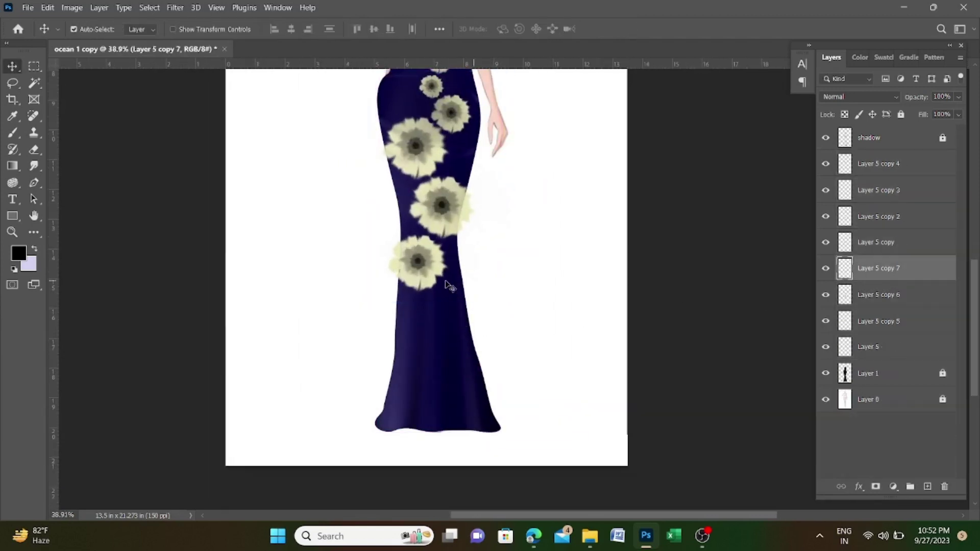
# Step: Add two flower copies below the lowest one: a smaller one down-right, a larger one down-left
pyautogui.hotkey('ctrl', 'alt', 't')
pyautogui.moveTo(431, 221); pyautogui.dragTo(445, 314)
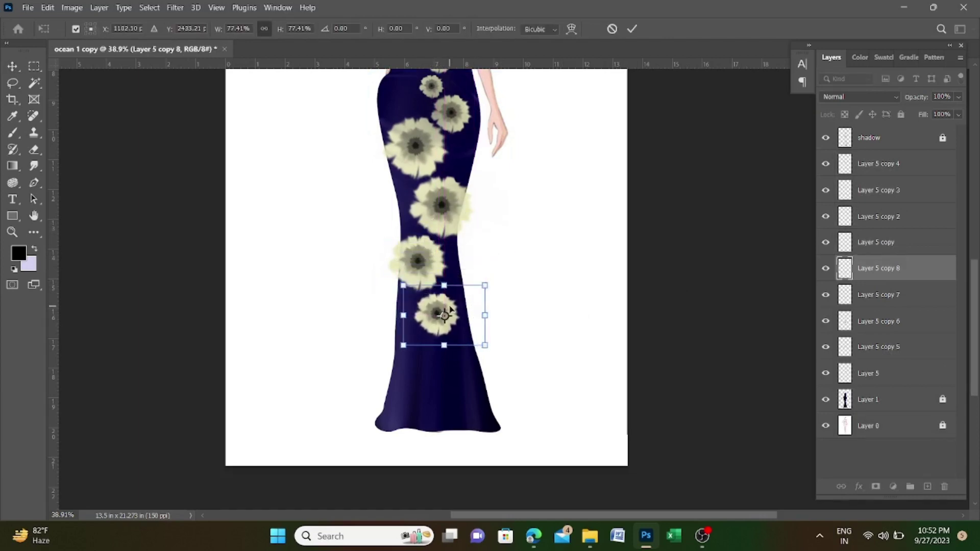
pyautogui.press('Return')
pyautogui.hotkey('ctrl', 'alt', 't')
pyautogui.moveTo(443, 346); pyautogui.dragTo(431, 385)
pyautogui.press('Return')
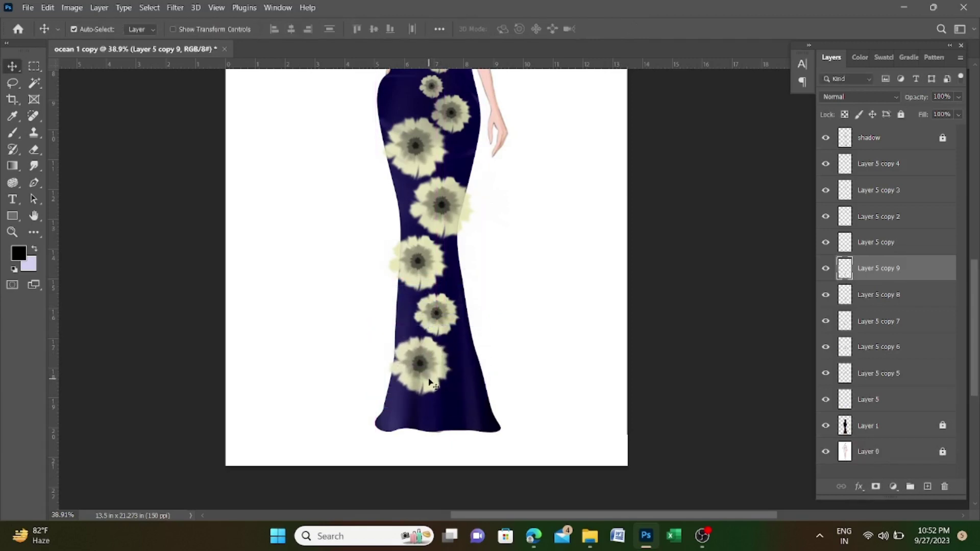
# Step: Copy a top-of-skirt flower down to the hem and enlarge it to about 137%
pyautogui.click(458, 105)
pyautogui.hotkey('ctrl', 'alt', 't')
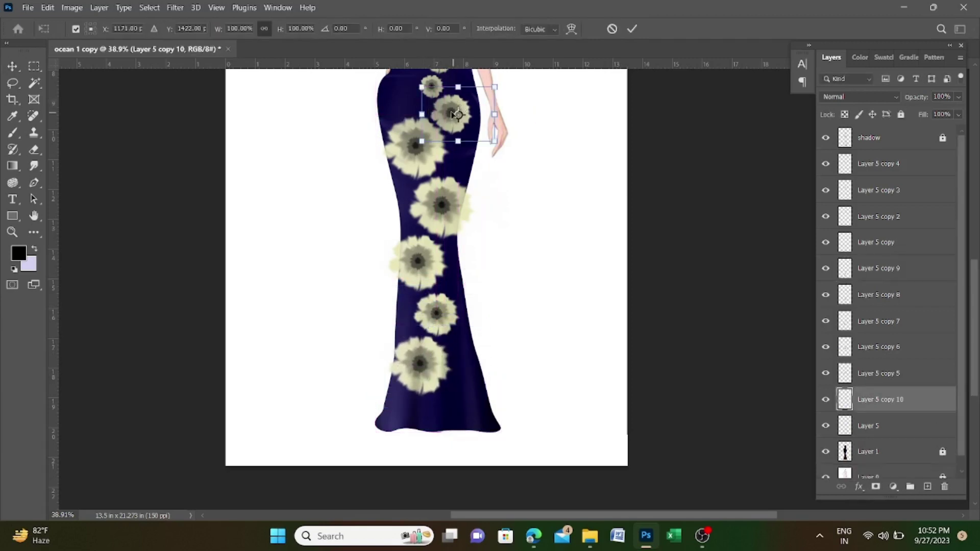
pyautogui.moveTo(457, 114); pyautogui.dragTo(449, 400)
pyautogui.moveTo(490, 372); pyautogui.dragTo(508, 357)
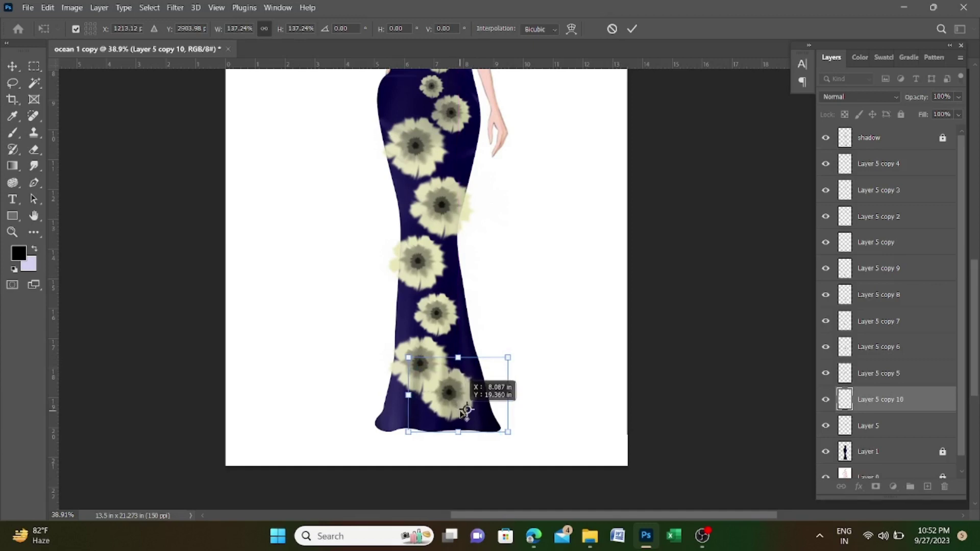
pyautogui.moveTo(465, 411); pyautogui.dragTo(473, 418)
pyautogui.press('Return')
pyautogui.scroll(-5, 473, 389)
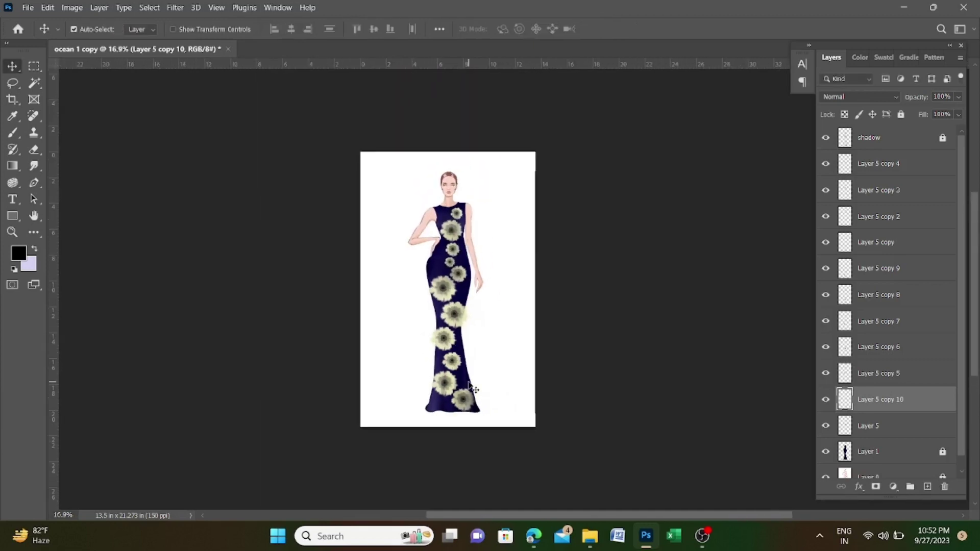
pyautogui.scroll(2, 490, 320)
# Step: Clip the lower flower layers to the gown layer with Ctrl+Alt+G
pyautogui.click(434, 294)
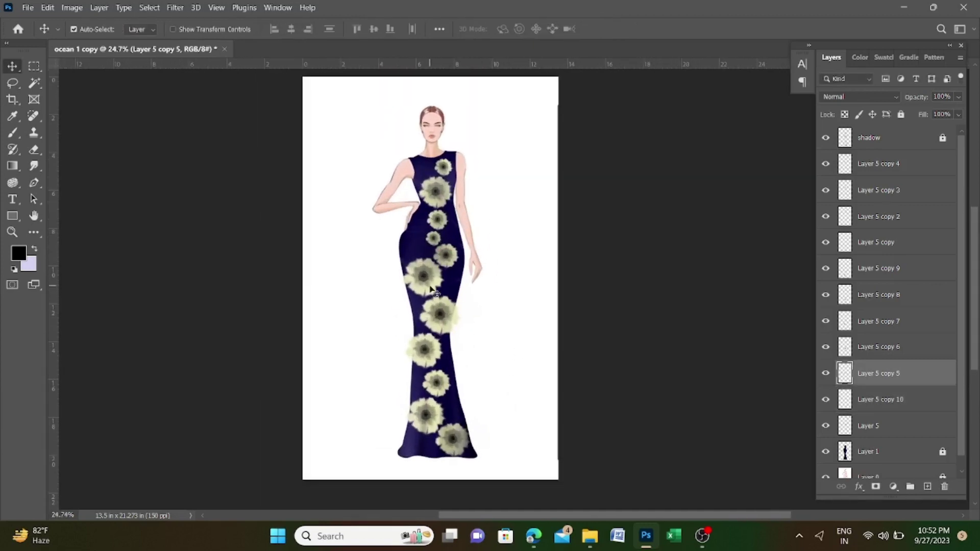
pyautogui.hotkey('ctrl', 't')
pyautogui.moveTo(903, 433); pyautogui.dragTo(884, 438)
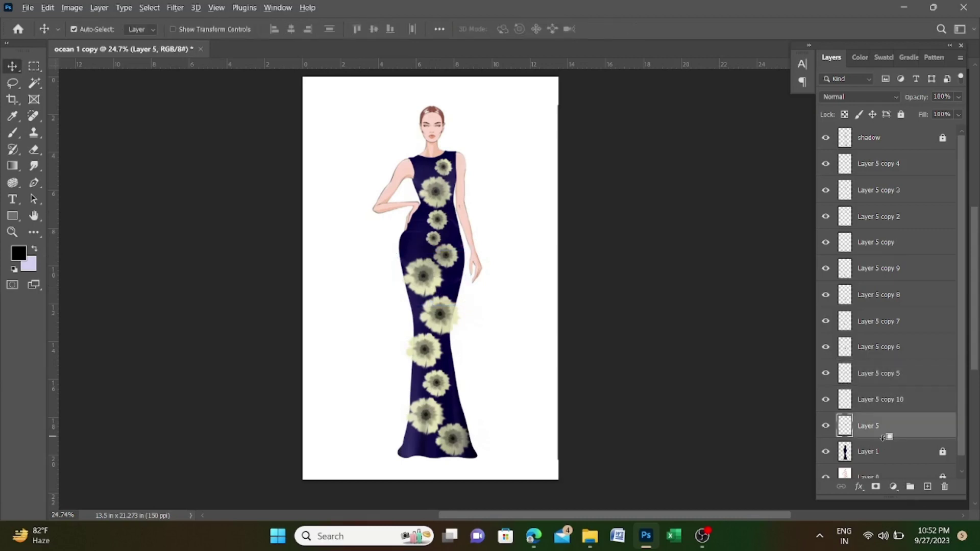
pyautogui.click(893, 405)
pyautogui.hotkey('ctrl', 'alt', 'g')
pyautogui.click(897, 374)
pyautogui.hotkey('ctrl', 'alt', 'g')
pyautogui.click(888, 352)
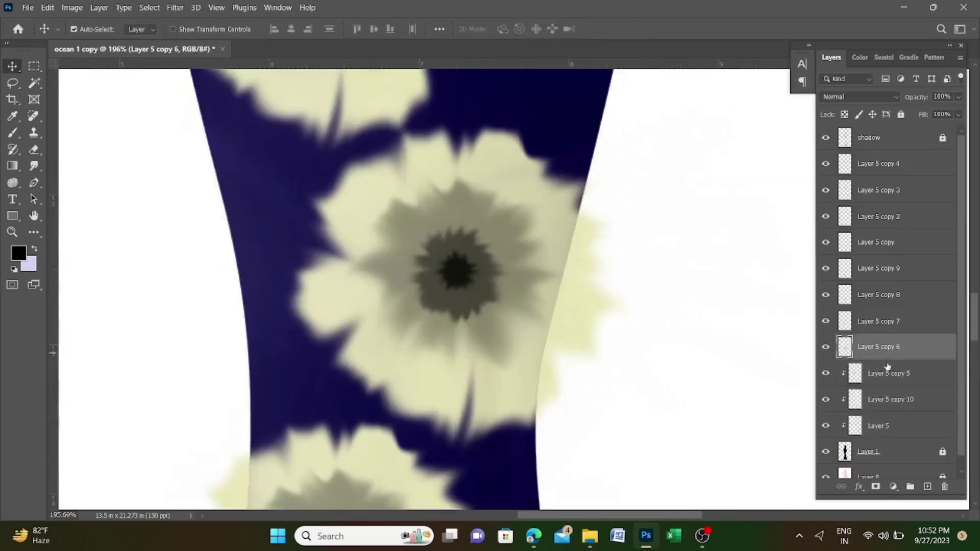
pyautogui.hotkey('ctrl', 'alt', 'g')
pyautogui.click(888, 321)
pyautogui.hotkey('ctrl', 'alt', 'g')
# Step: Clip the remaining flower layers, including Layer 5 copies 9, 2, 3 and 4, to the gown
pyautogui.click(890, 296)
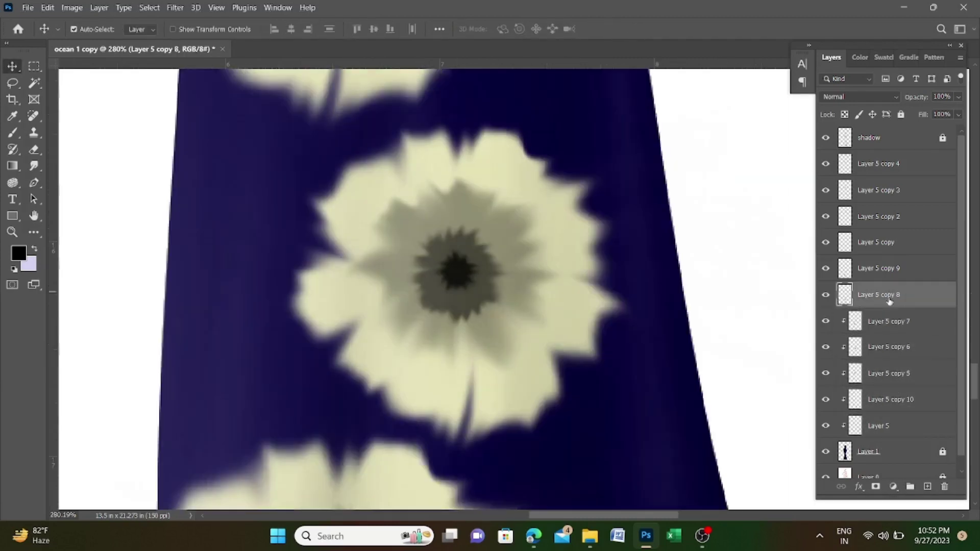
pyautogui.click(883, 278)
pyautogui.hotkey('ctrl', 'alt', 'g')
pyautogui.click(890, 254)
pyautogui.click(892, 225)
pyautogui.hotkey('ctrl', 'alt', 'g')
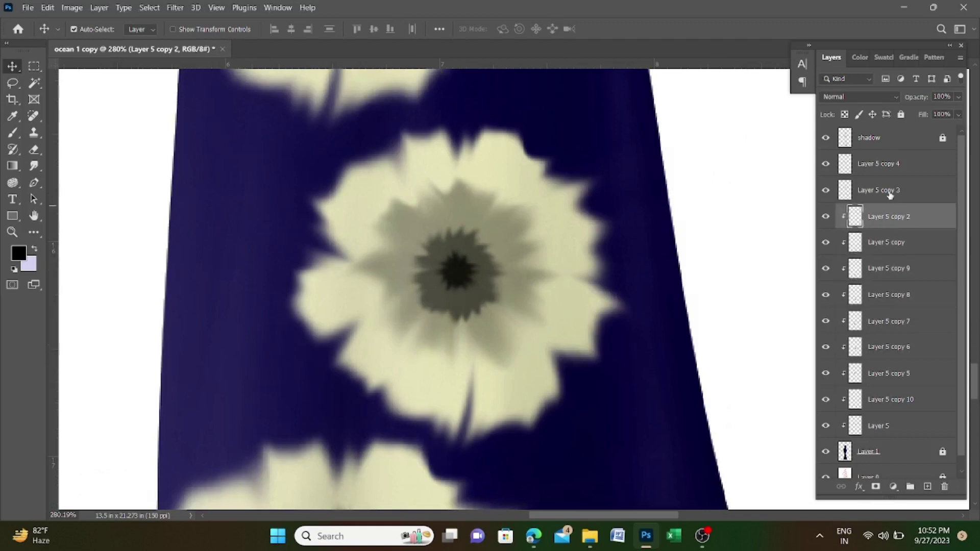
pyautogui.click(889, 193)
pyautogui.hotkey('ctrl', 'alt', 'g')
pyautogui.click(894, 168)
pyautogui.hotkey('ctrl', 'alt', 'g')
pyautogui.scroll(-5, 596, 258)
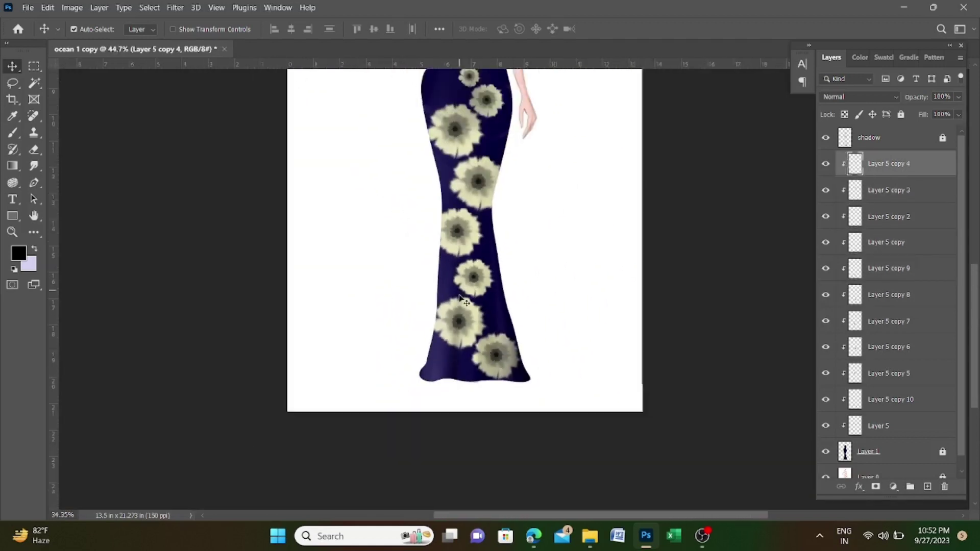
pyautogui.scroll(-2, 512, 332)
# Step: Duplicate the shadow layer as 'shadow copy' and delete the original locked shadow layer
pyautogui.scroll(-2, 549, 253)
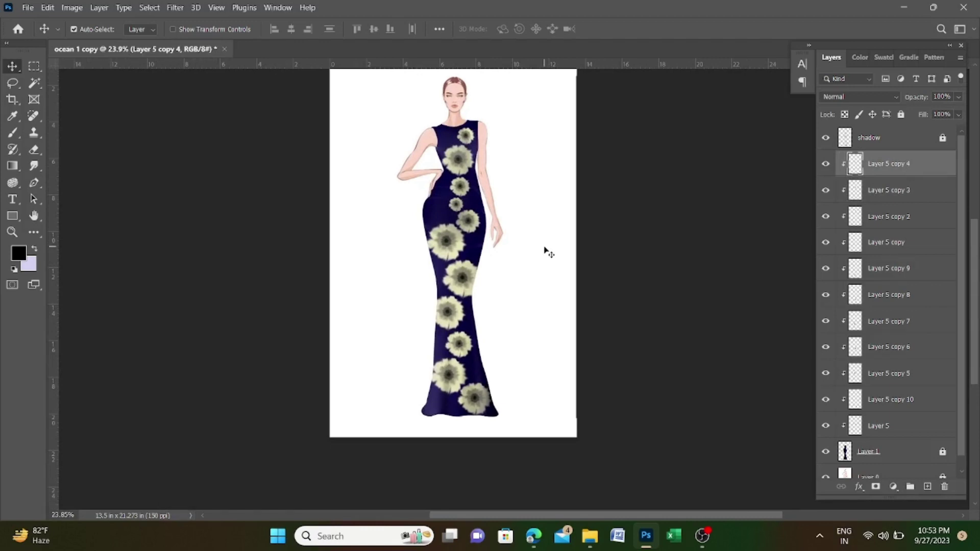
pyautogui.scroll(-2, 526, 173)
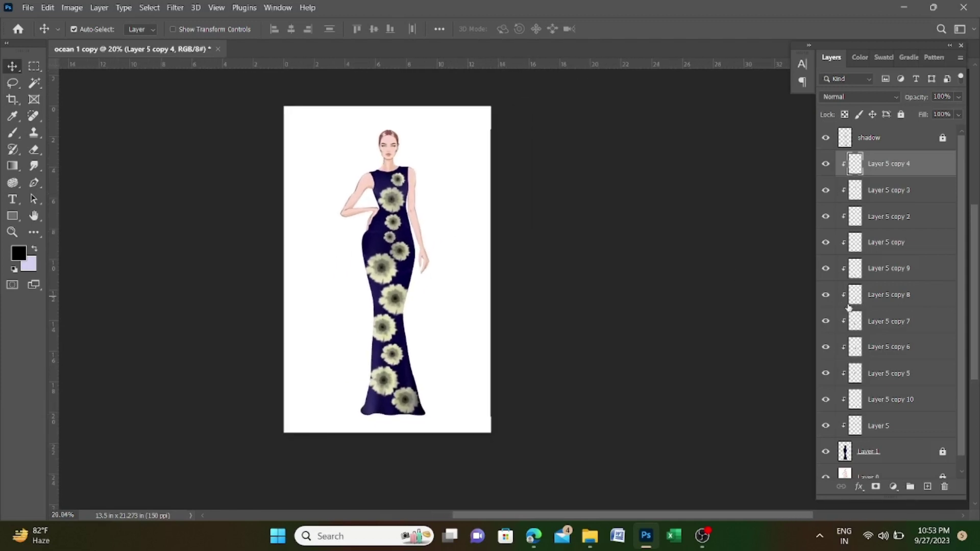
pyautogui.scroll(-2, 593, 142)
pyautogui.scroll(4, 561, 214)
pyautogui.scroll(-2, 517, 273)
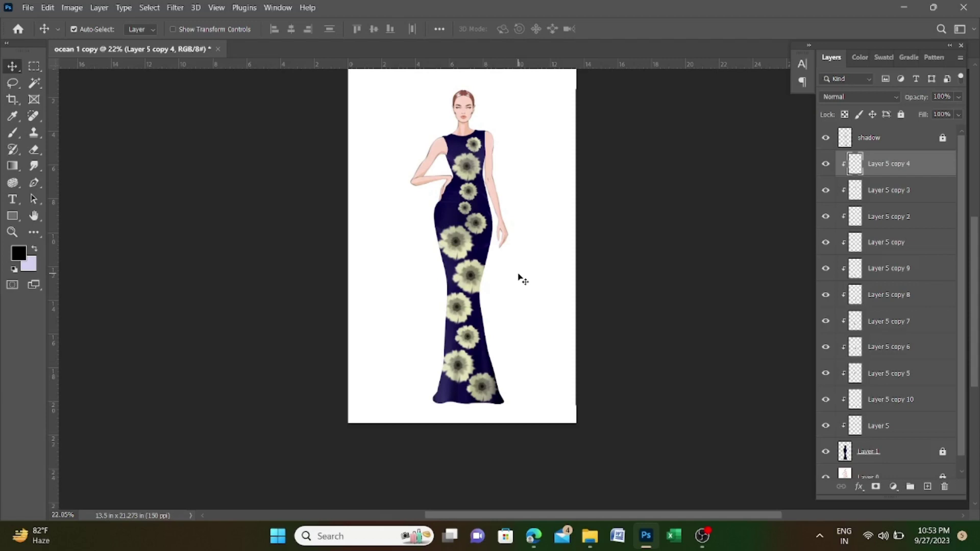
pyautogui.scroll(-2, 518, 274)
pyautogui.click(891, 138)
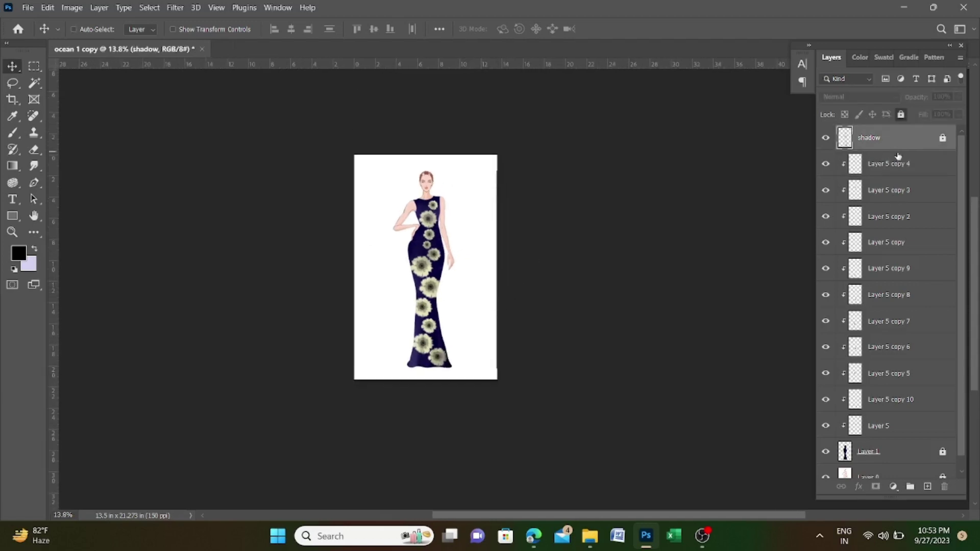
pyautogui.hotkey('ctrl', 'j')
pyautogui.scroll(2, 442, 348)
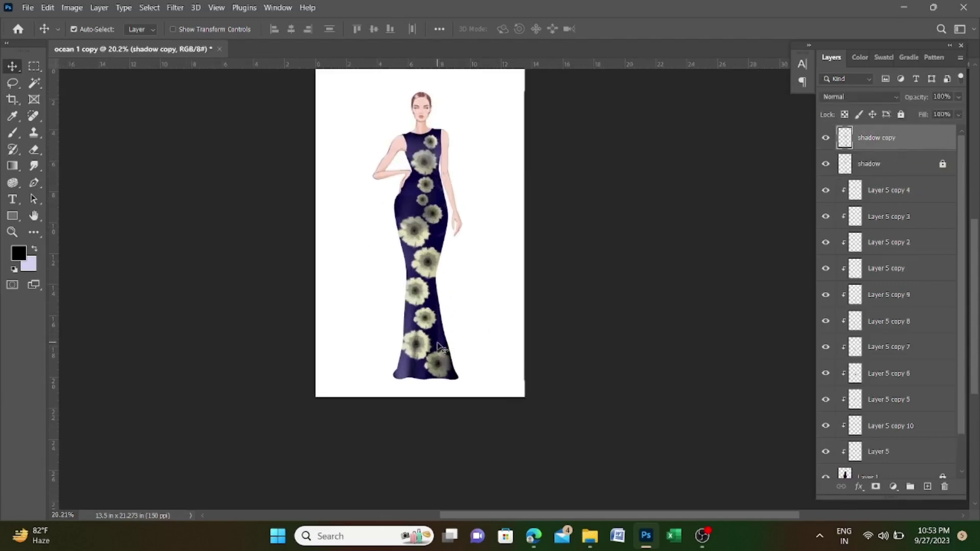
pyautogui.click(886, 176)
pyautogui.press('Delete')
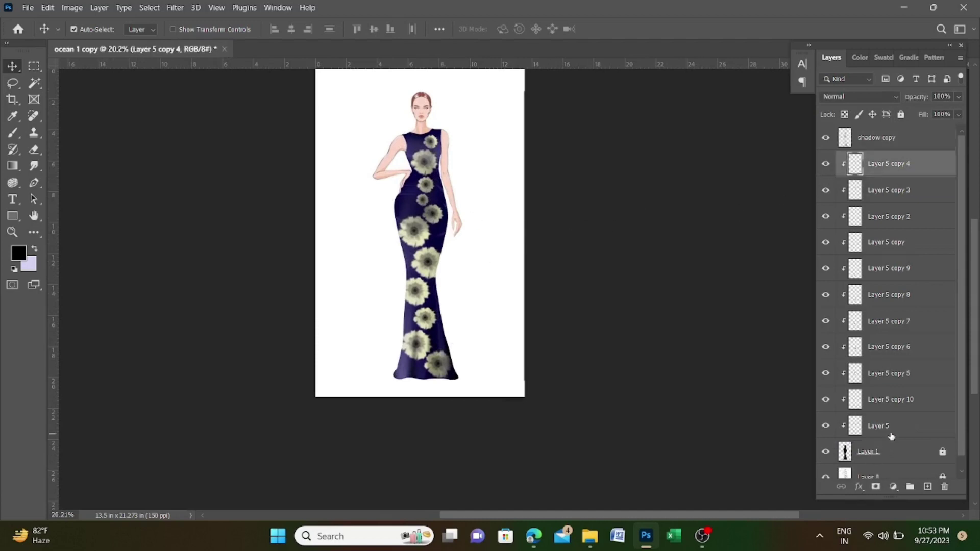
# Step: Undo a trial merge of the flower layers, then group every layer into Group 1
pyautogui.keyDown('shift'); pyautogui.click(891, 426); pyautogui.keyUp('shift')
pyautogui.hotkey('ctrl', 'e')
pyautogui.hotkey('ctrl', 'z')
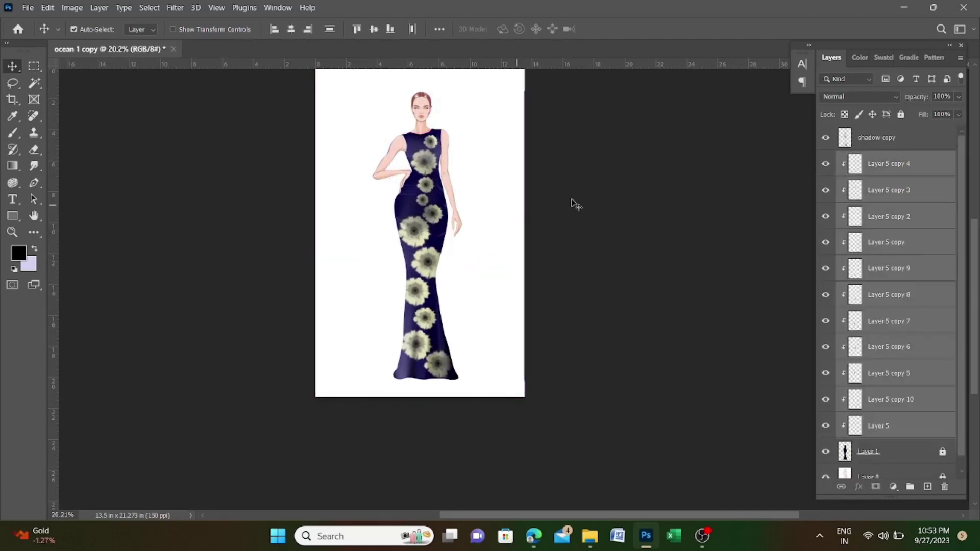
pyautogui.scroll(-1, 572, 207)
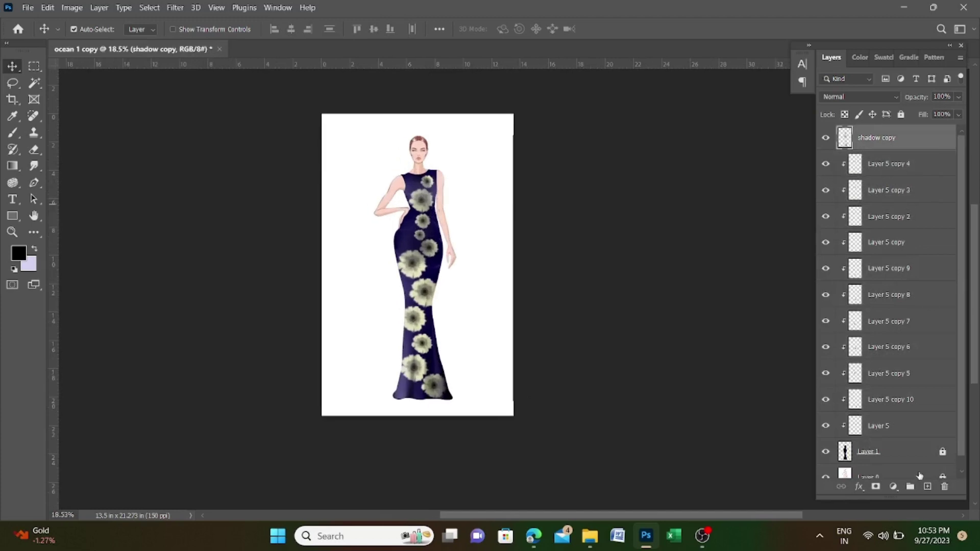
pyautogui.keyDown('shift'); pyautogui.click(920, 476); pyautogui.keyUp('shift')
pyautogui.hotkey('ctrl', 'g')
# Step: Widen the canvas rightward to 31.62 in with the Crop tool
pyautogui.press('c')
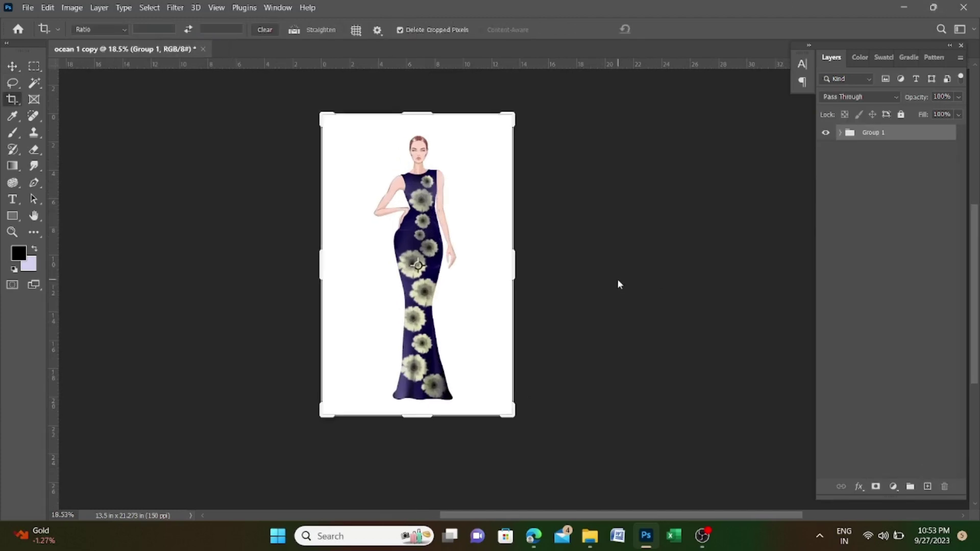
pyautogui.moveTo(512, 261); pyautogui.dragTo(645, 263)
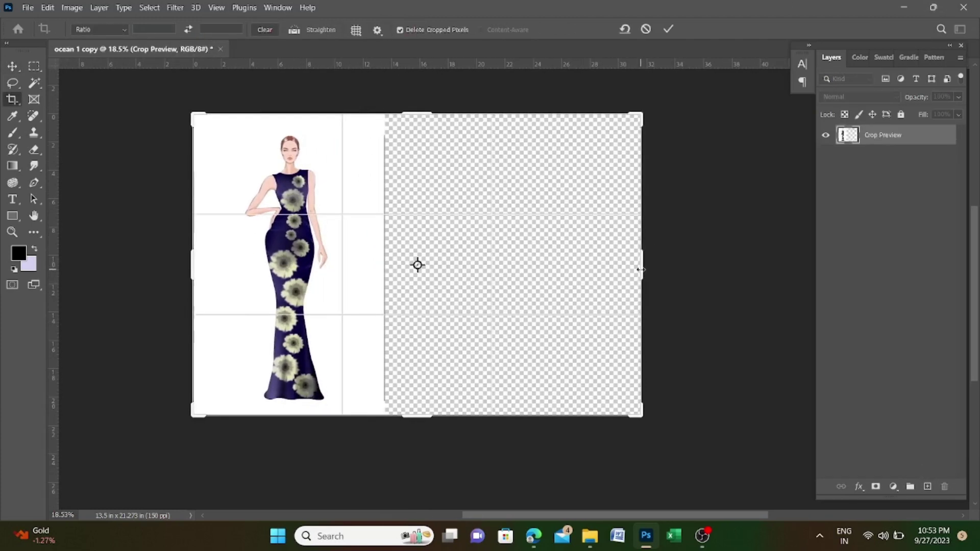
pyautogui.press('Return')
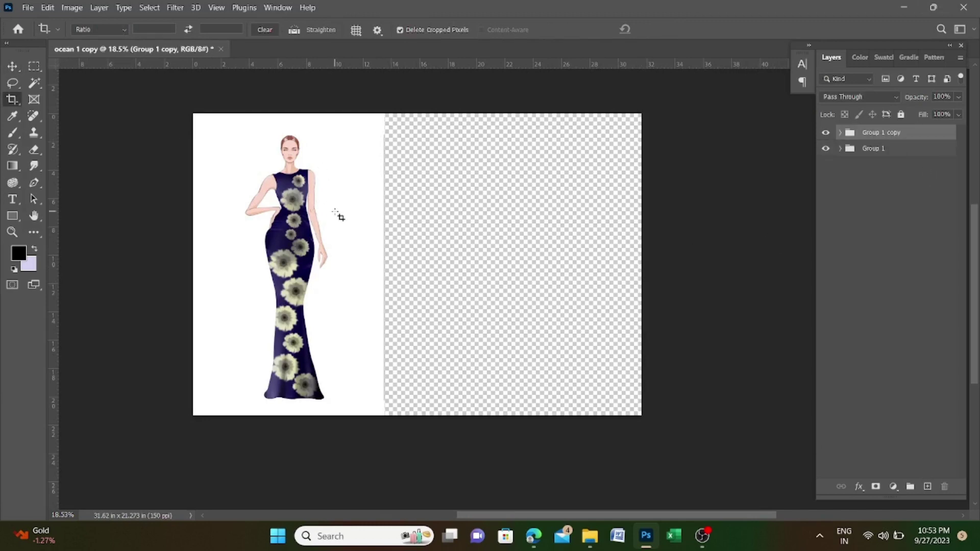
# Step: Move Group 1 copy to the right so the second gown stands beside the first
pyautogui.click(11, 65)
pyautogui.click(434, 250)
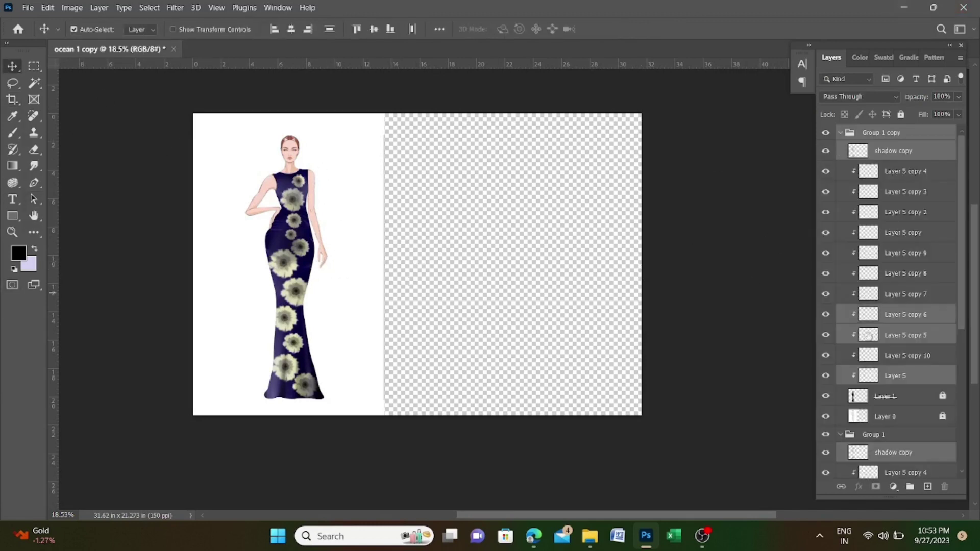
pyautogui.scroll(-3, 944, 408)
pyautogui.scroll(-2, 914, 434)
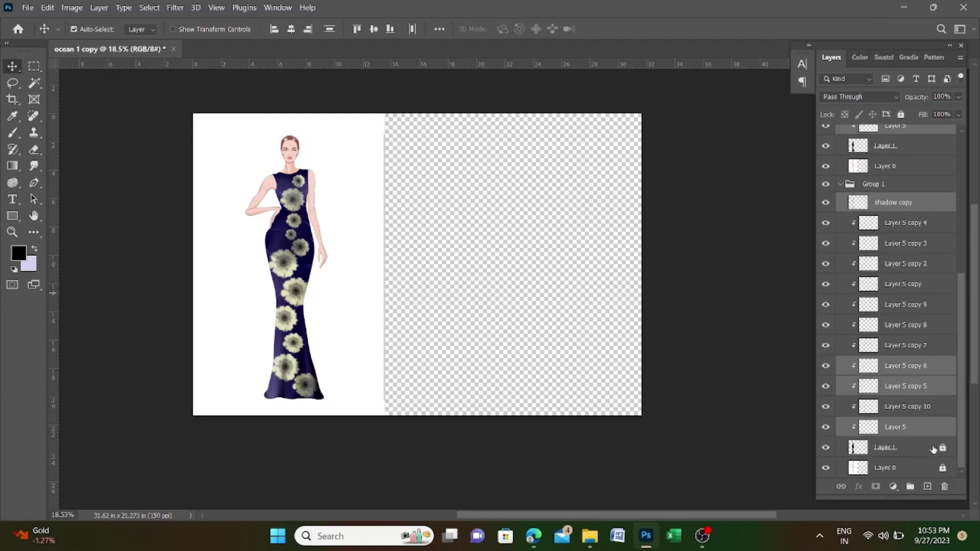
pyautogui.click(933, 449)
pyautogui.scroll(4, 888, 368)
pyautogui.scroll(1, 847, 284)
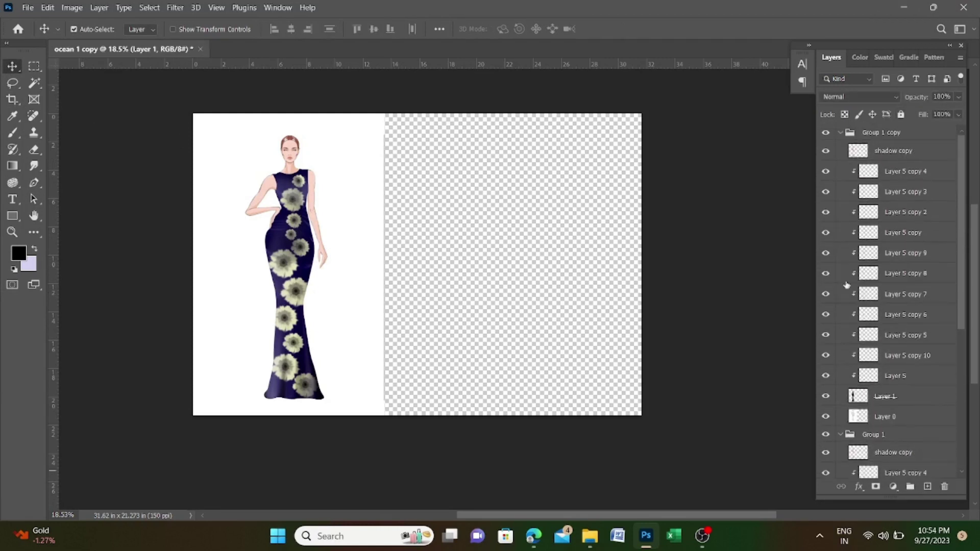
pyautogui.click(840, 133)
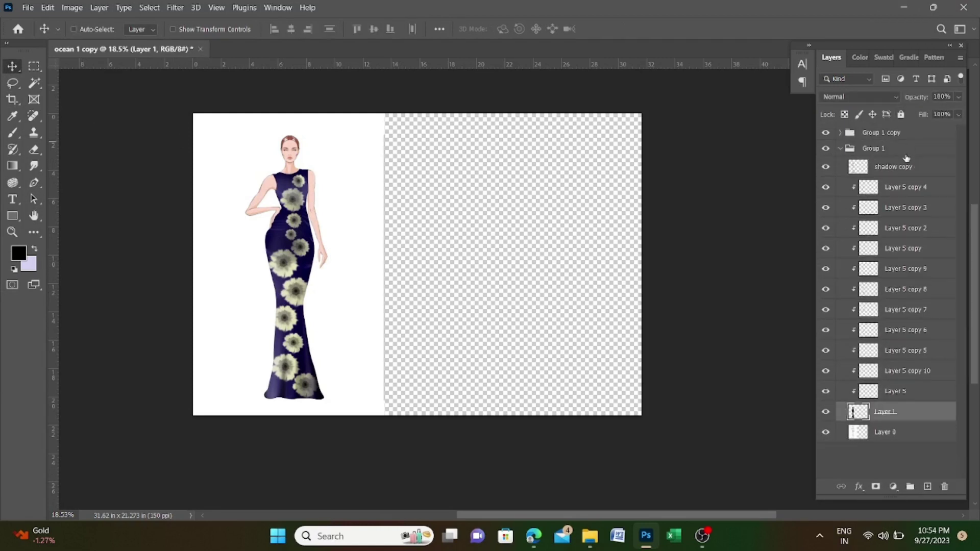
pyautogui.click(897, 133)
pyautogui.hotkey('ctrl', 't')
pyautogui.moveTo(291, 226); pyautogui.dragTo(415, 237)
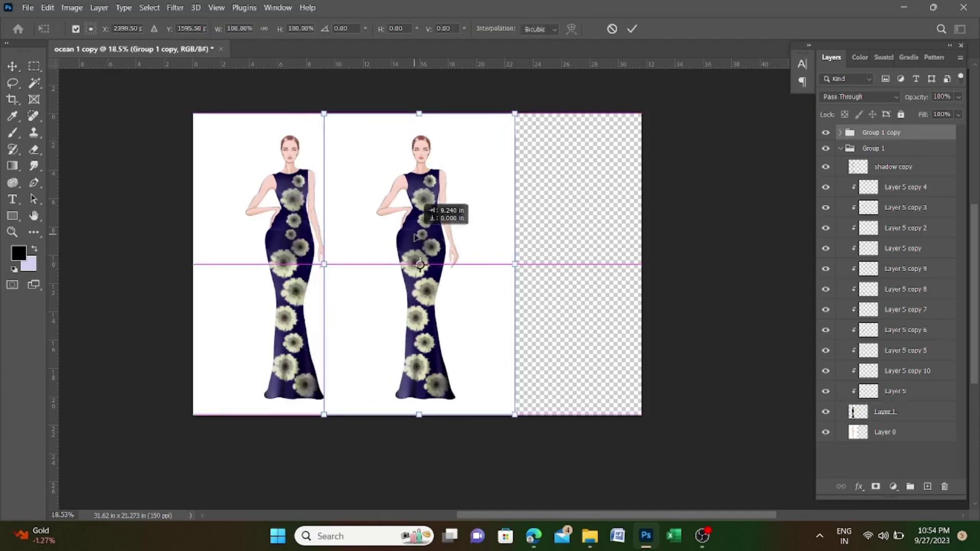
pyautogui.press('Return')
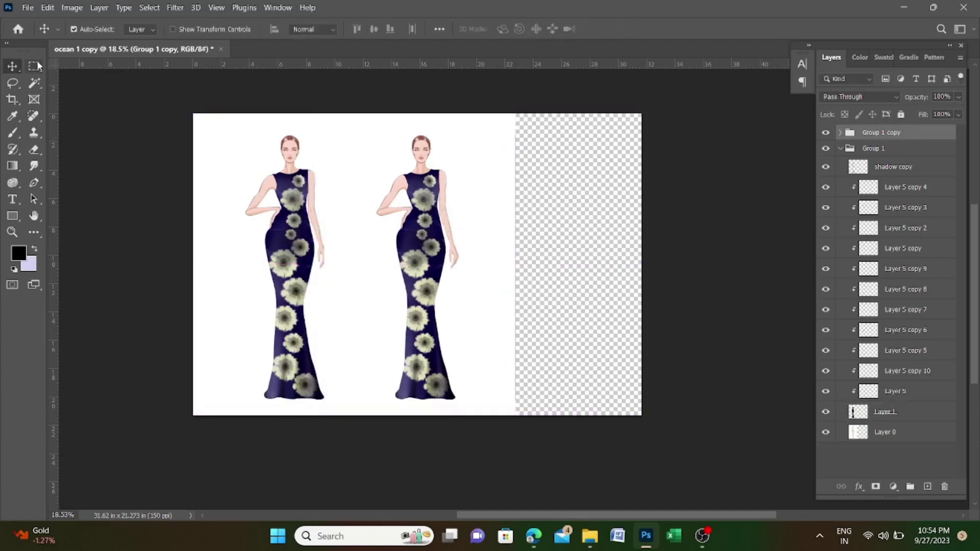
# Step: Clear the extra white strip on Group 1 copy's Layer 0 to transparency
pyautogui.click(34, 66)
pyautogui.moveTo(309, 101); pyautogui.dragTo(357, 429)
pyautogui.press('Delete')
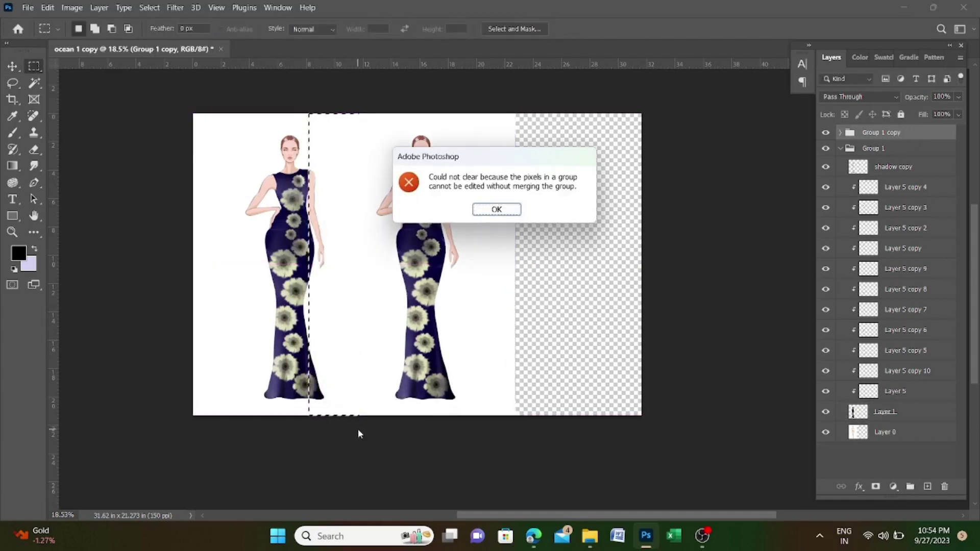
pyautogui.click(497, 209)
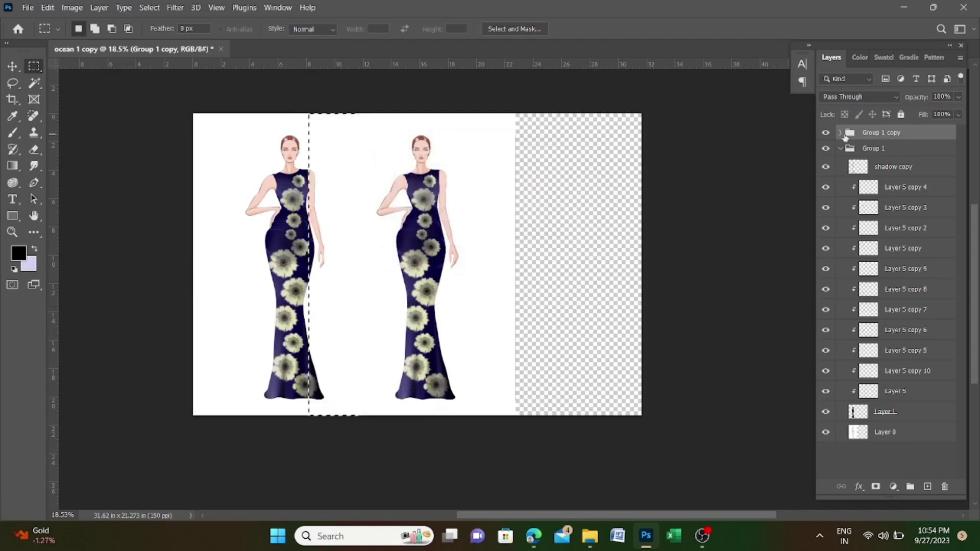
pyautogui.click(841, 133)
pyautogui.click(889, 423)
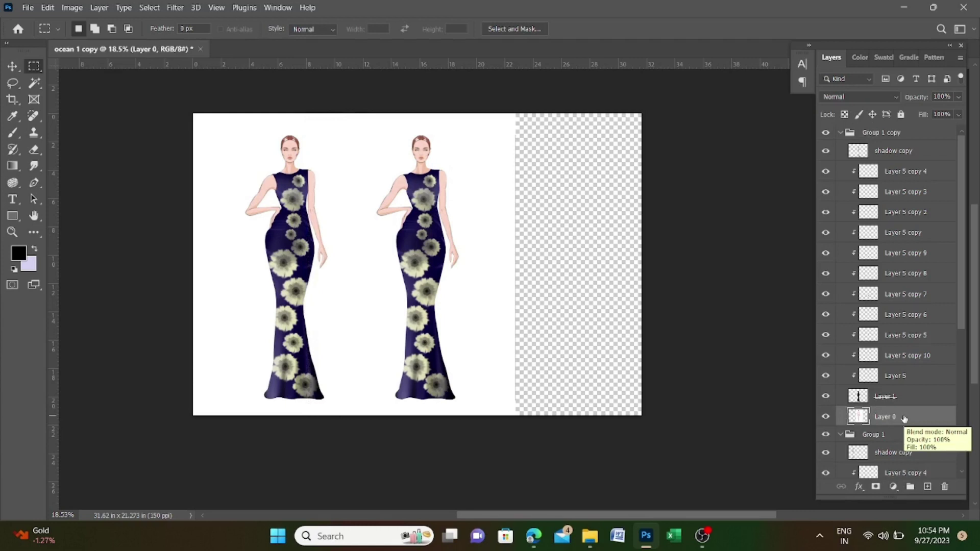
pyautogui.moveTo(529, 105); pyautogui.dragTo(479, 434)
pyautogui.press('Delete')
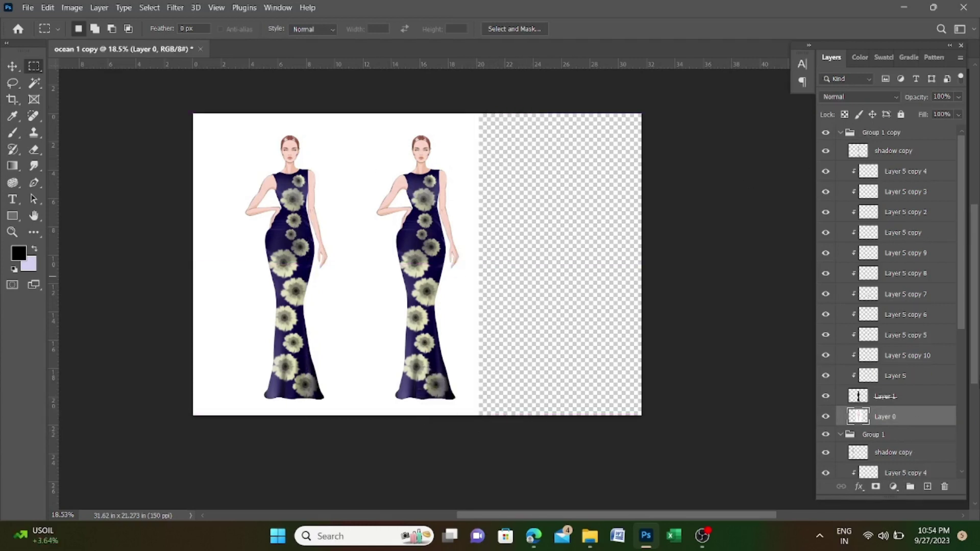
pyautogui.press('v')
pyautogui.scroll(3, 504, 291)
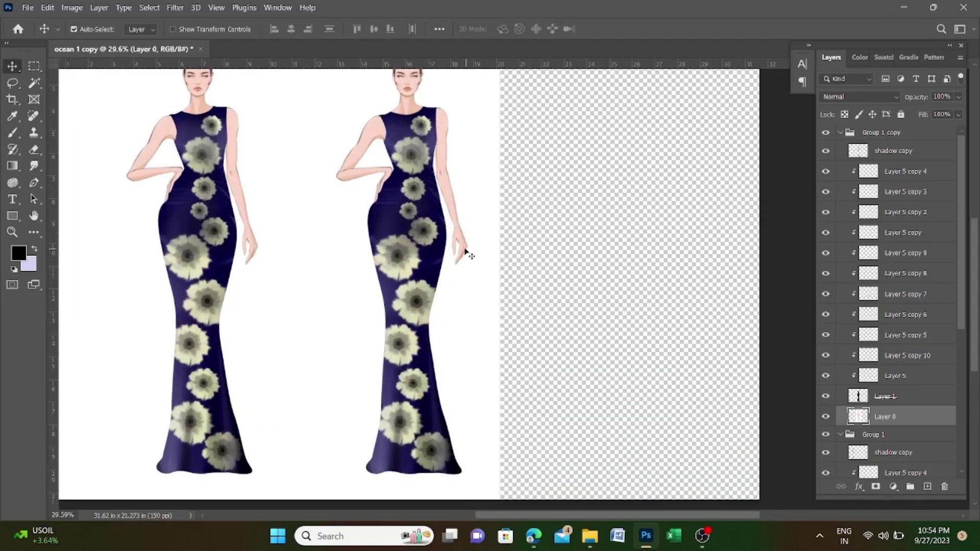
# Step: Lock the shadow copy layer and drag the second gown's flowers up to the neckline and bust
pyautogui.moveTo(466, 252); pyautogui.dragTo(486, 154)
pyautogui.hotkey('ctrl', '/')
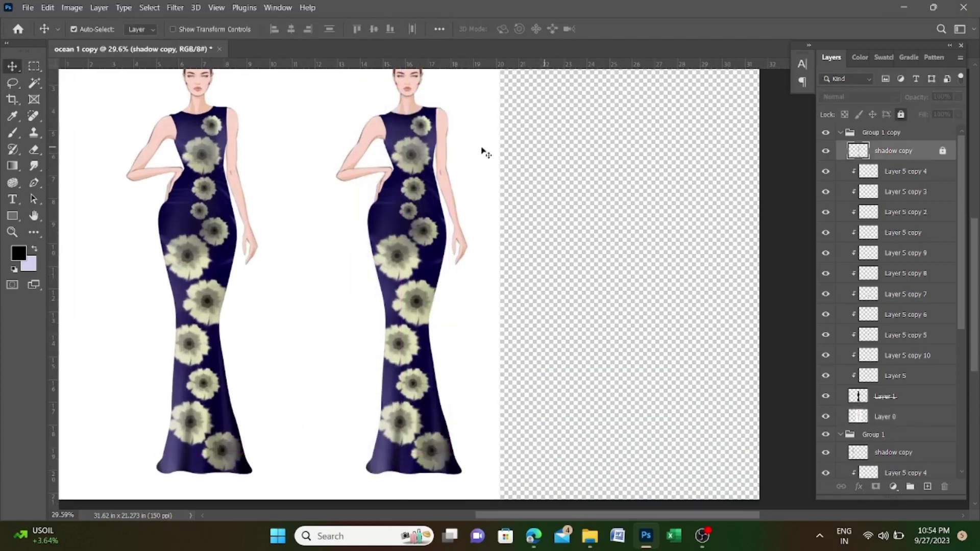
pyautogui.moveTo(413, 155); pyautogui.dragTo(400, 131)
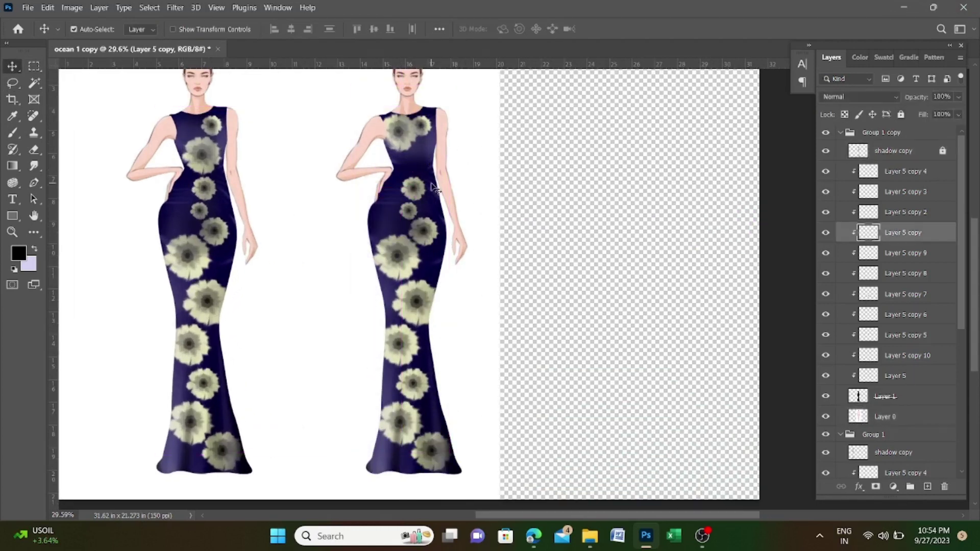
pyautogui.moveTo(434, 189); pyautogui.dragTo(426, 128)
pyautogui.moveTo(423, 233); pyautogui.dragTo(430, 119)
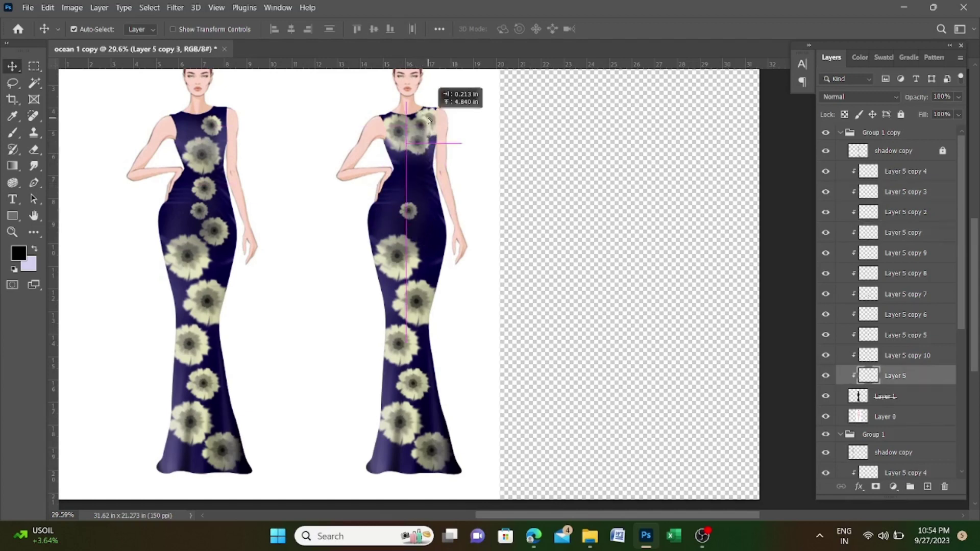
pyautogui.scroll(5, 430, 120)
pyautogui.moveTo(415, 154); pyautogui.dragTo(408, 164)
pyautogui.moveTo(399, 255); pyautogui.dragTo(424, 176)
# Step: Select the neckline flower layers: Layer 5 and Layer 5 copy through copy 4
pyautogui.click(387, 343)
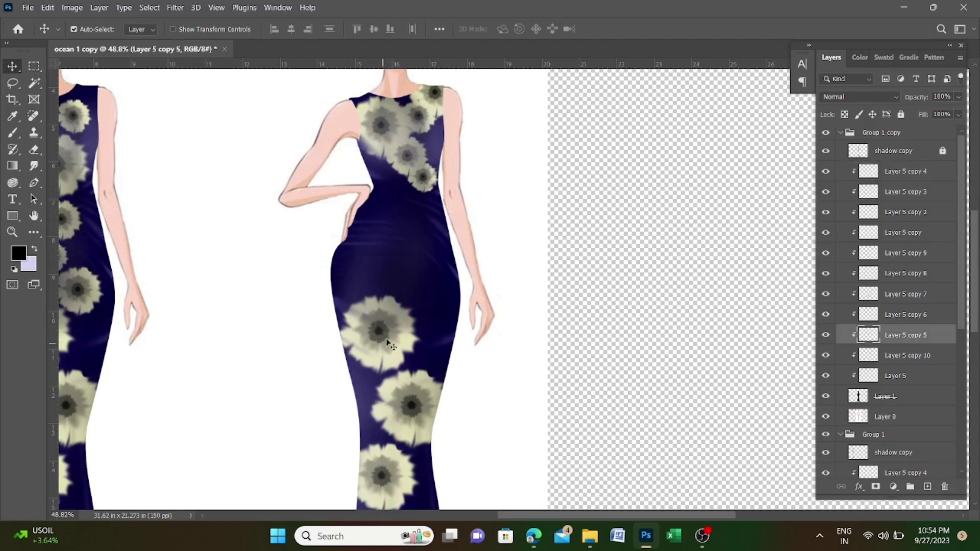
pyautogui.click(416, 159)
pyautogui.click(406, 140)
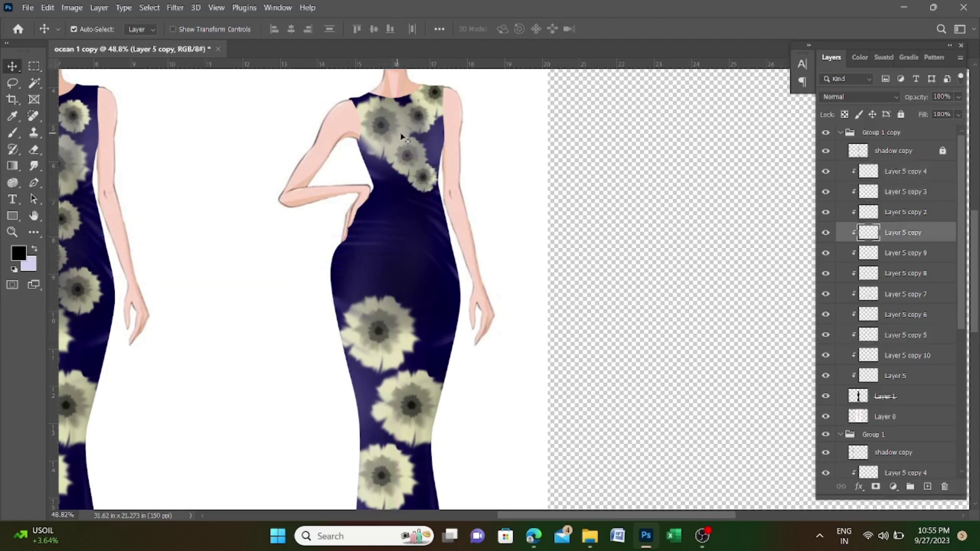
pyautogui.click(439, 121)
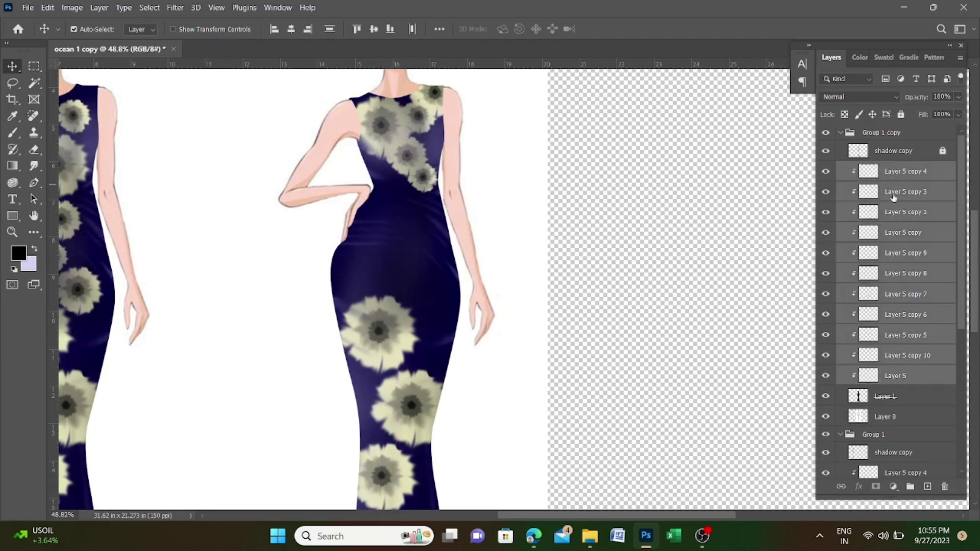
pyautogui.click(904, 171)
pyautogui.keyDown('ctrl'); pyautogui.click(904, 191); pyautogui.keyUp('ctrl')
pyautogui.keyDown('ctrl'); pyautogui.click(903, 212); pyautogui.keyUp('ctrl')
pyautogui.keyDown('ctrl'); pyautogui.click(903, 233); pyautogui.keyUp('ctrl')
pyautogui.keyDown('ctrl'); pyautogui.click(906, 376); pyautogui.keyUp('ctrl')
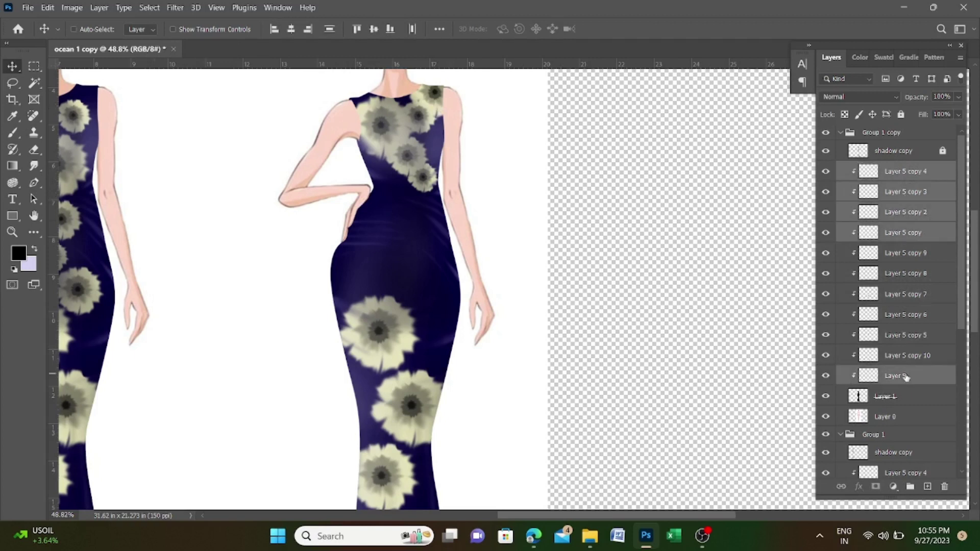
# Step: Duplicate the five neckline flowers and flip the copies vertically on the middle gown
pyautogui.hotkey('ctrl', 'j')
pyautogui.hotkey('ctrl', 't')
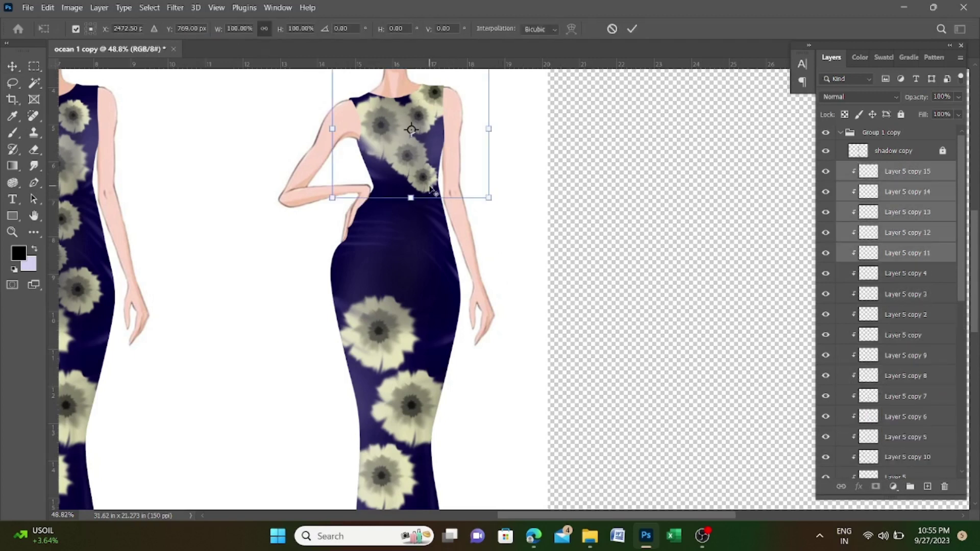
pyautogui.rightClick(430, 190)
pyautogui.click(459, 448)
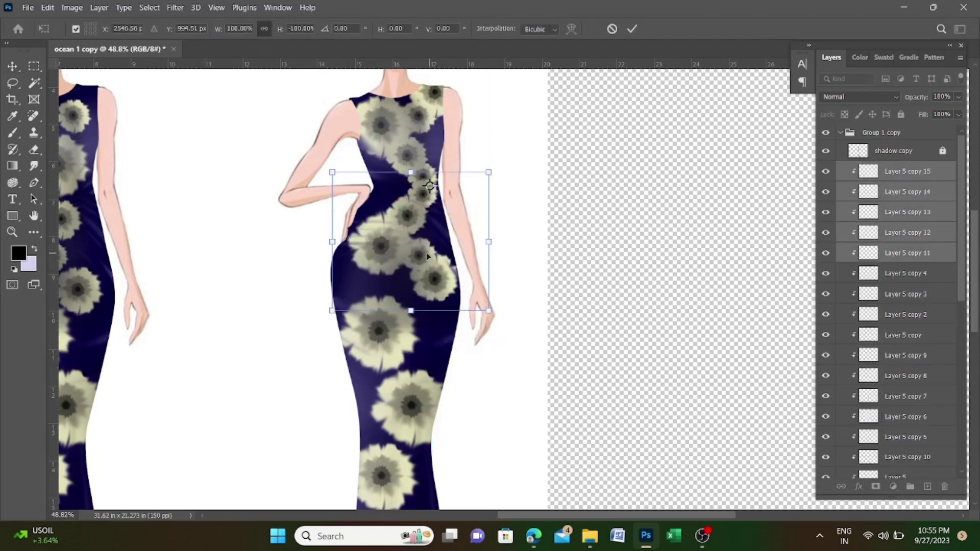
pyautogui.scroll(-1, 427, 257)
pyautogui.moveTo(430, 225); pyautogui.dragTo(433, 233)
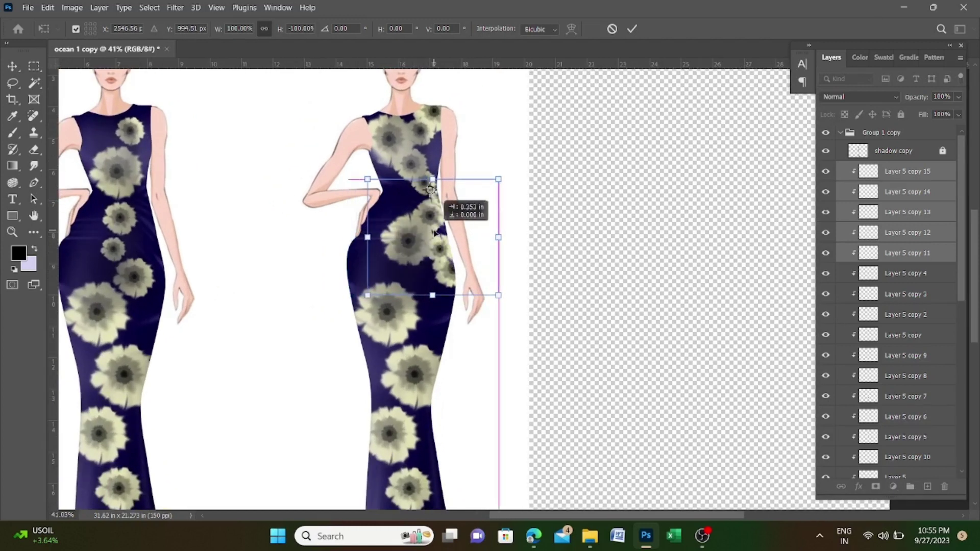
pyautogui.press('Return')
# Step: Rotate the flipped flowers to follow the gown's diagonal
pyautogui.moveTo(478, 245); pyautogui.dragTo(477, 258)
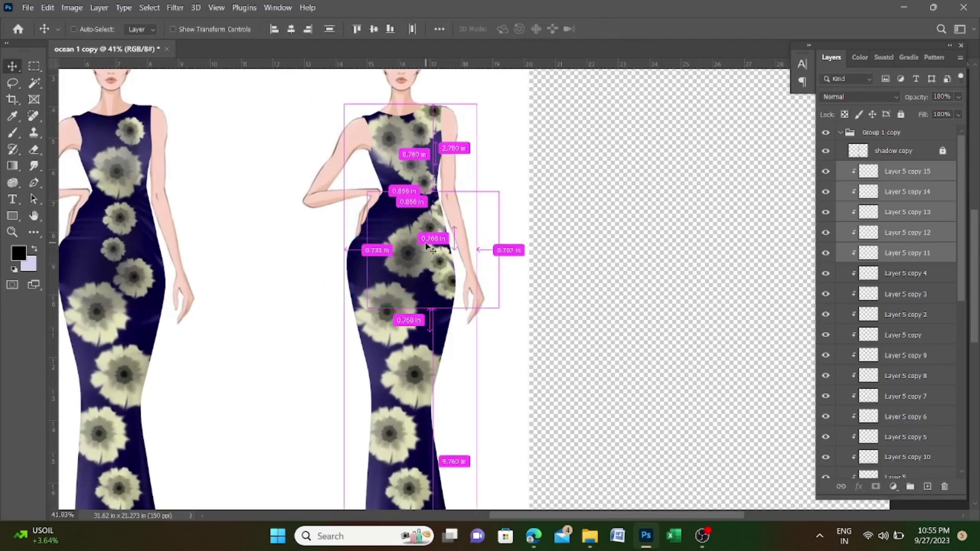
pyautogui.hotkey('ctrl', 't')
pyautogui.moveTo(518, 215); pyautogui.dragTo(531, 164)
pyautogui.moveTo(435, 219)
pyautogui.mouseDown()
pyautogui.moveTo(437, 254)
pyautogui.moveTo(430, 166)
pyautogui.mouseUp()
pyautogui.press('Return')
# Step: Spread individual flowers down the gown's right side, ending with one at the hem
pyautogui.click(452, 251)
pyautogui.moveTo(383, 322); pyautogui.dragTo(386, 318)
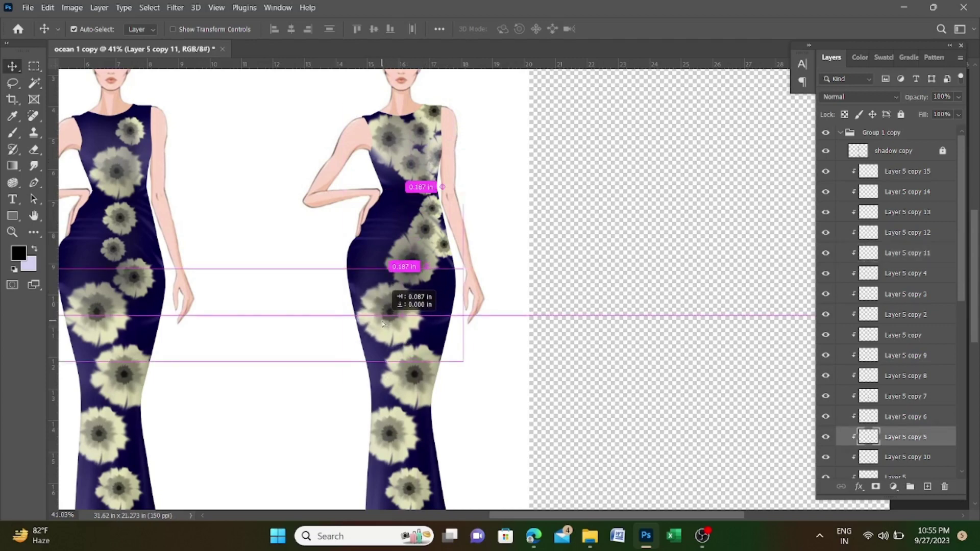
pyautogui.moveTo(409, 395); pyautogui.dragTo(427, 361)
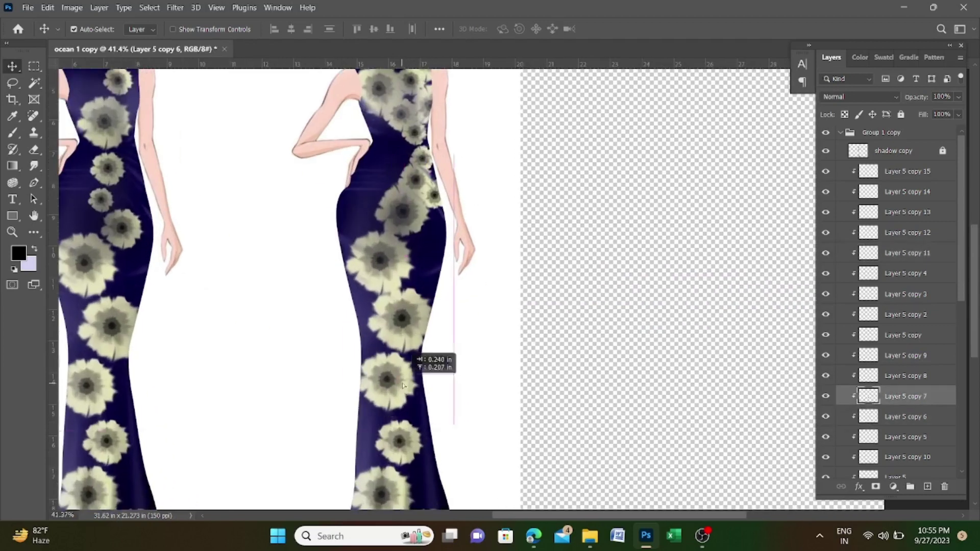
pyautogui.moveTo(408, 393)
pyautogui.mouseDown()
pyautogui.moveTo(412, 383)
pyautogui.moveTo(438, 408)
pyautogui.mouseUp()
pyautogui.scroll(-1, 438, 409)
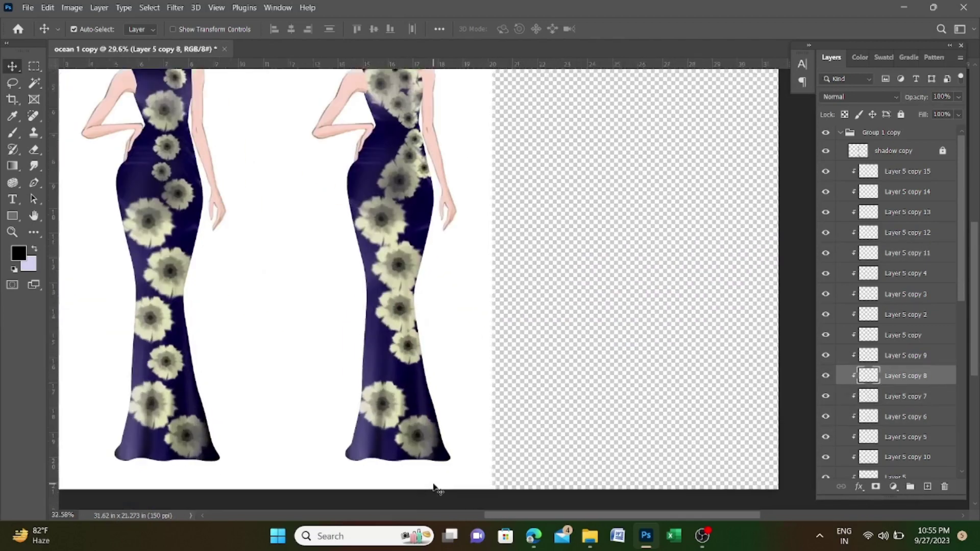
pyautogui.moveTo(435, 485); pyautogui.dragTo(418, 401)
pyautogui.moveTo(417, 440); pyautogui.dragTo(424, 447)
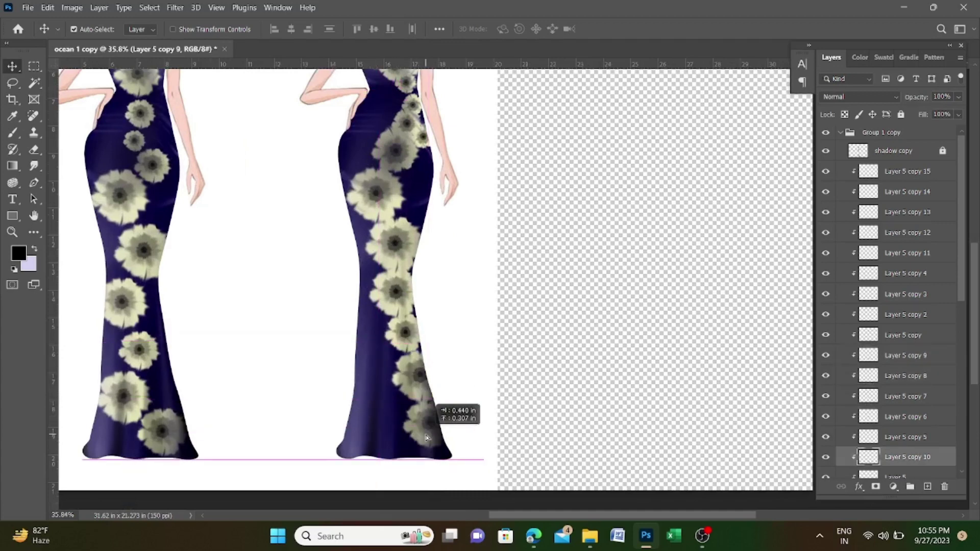
pyautogui.hotkey('ctrl', 't')
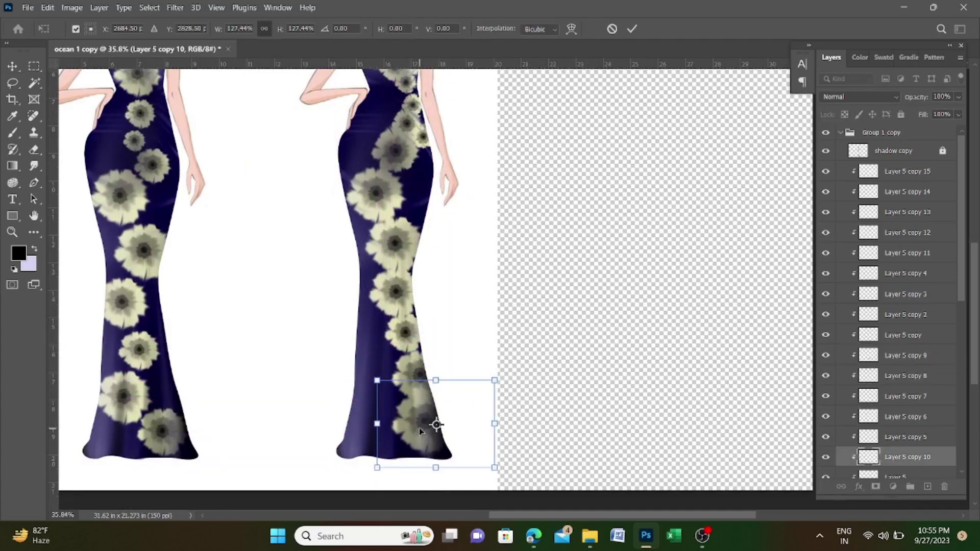
pyautogui.press('Return')
pyautogui.scroll(-2, 421, 438)
pyautogui.scroll(1, 433, 328)
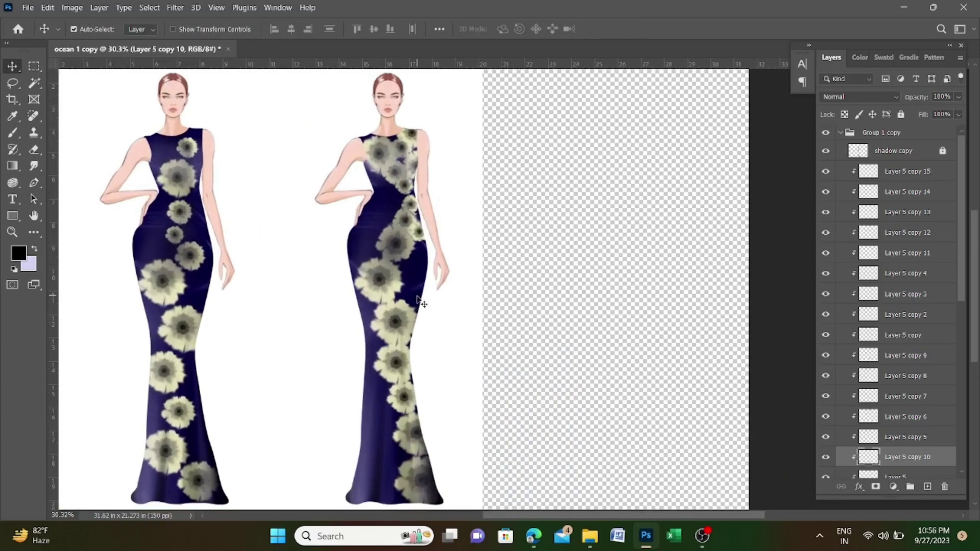
# Step: Attempt to duplicate a flower with Ctrl+Alt+T, cancelling both copies
pyautogui.click(402, 311)
pyautogui.hotkey('ctrl', 'alt', 't')
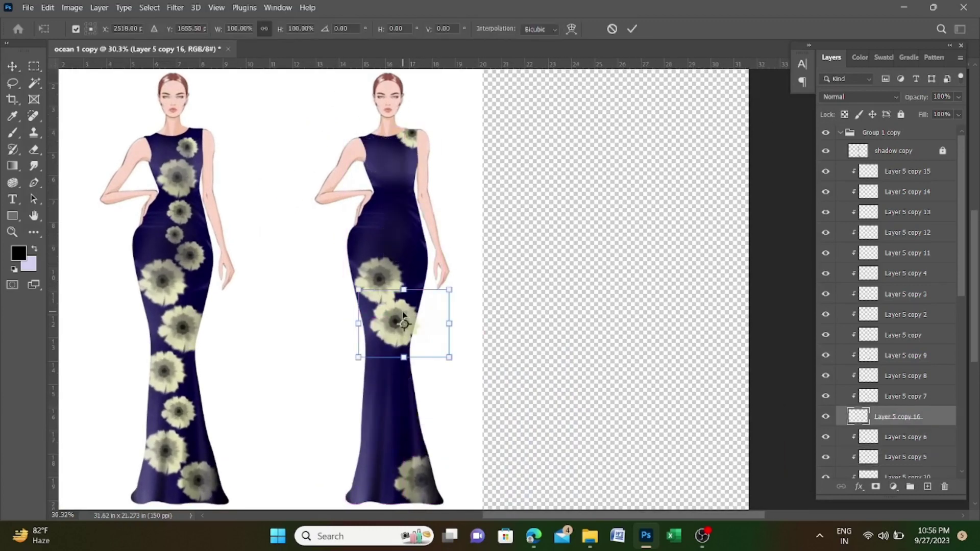
pyautogui.press('Escape')
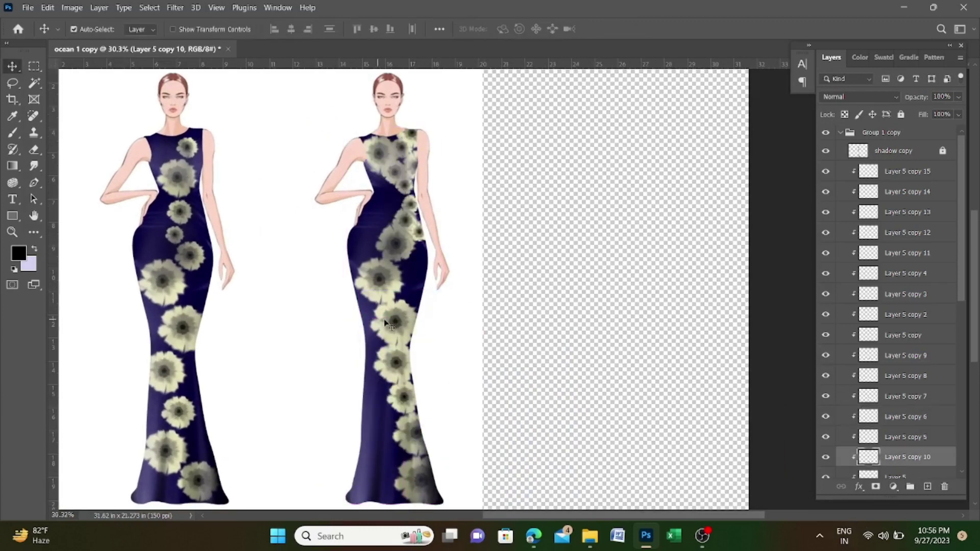
pyautogui.click(386, 323)
pyautogui.hotkey('ctrl', 'alt', 't')
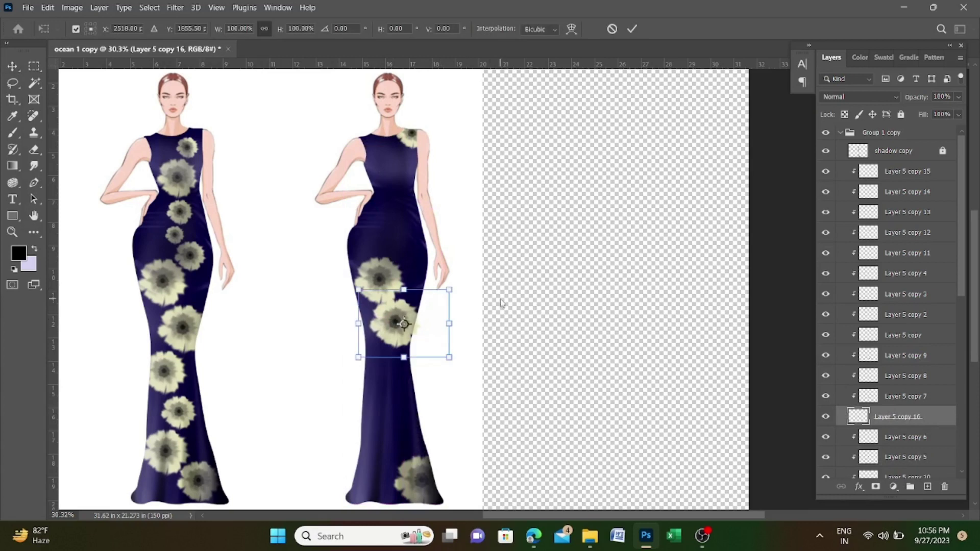
pyautogui.press('Escape')
# Step: Copy the Layer 5 copy 13 flower and enlarge it onto the middle gown's hip
pyautogui.click(925, 215)
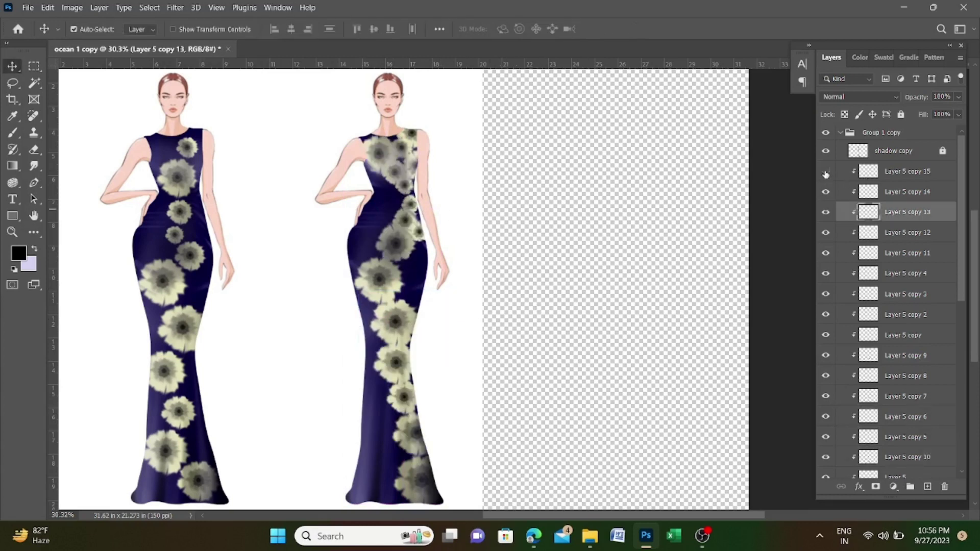
pyautogui.moveTo(894, 213); pyautogui.dragTo(899, 163)
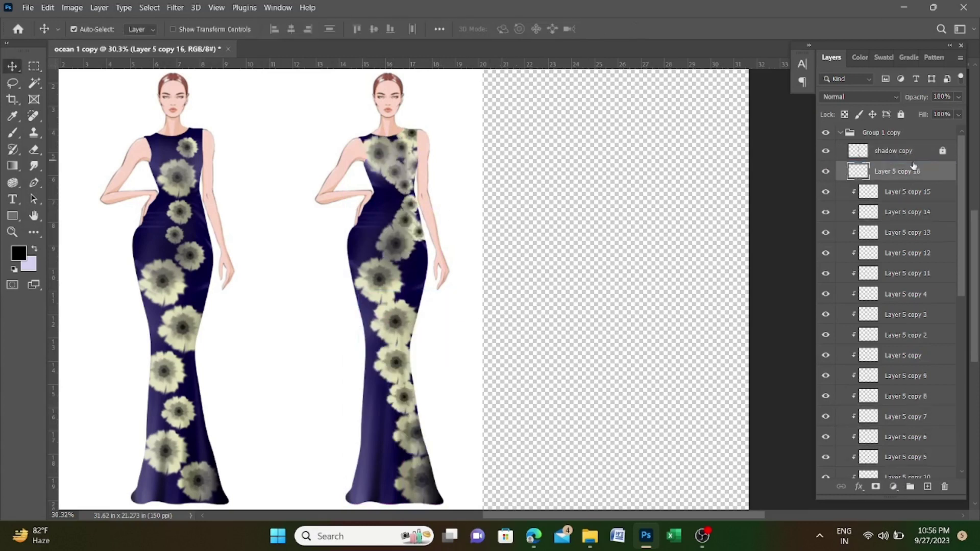
pyautogui.hotkey('ctrl', 't')
pyautogui.moveTo(414, 204); pyautogui.dragTo(426, 276)
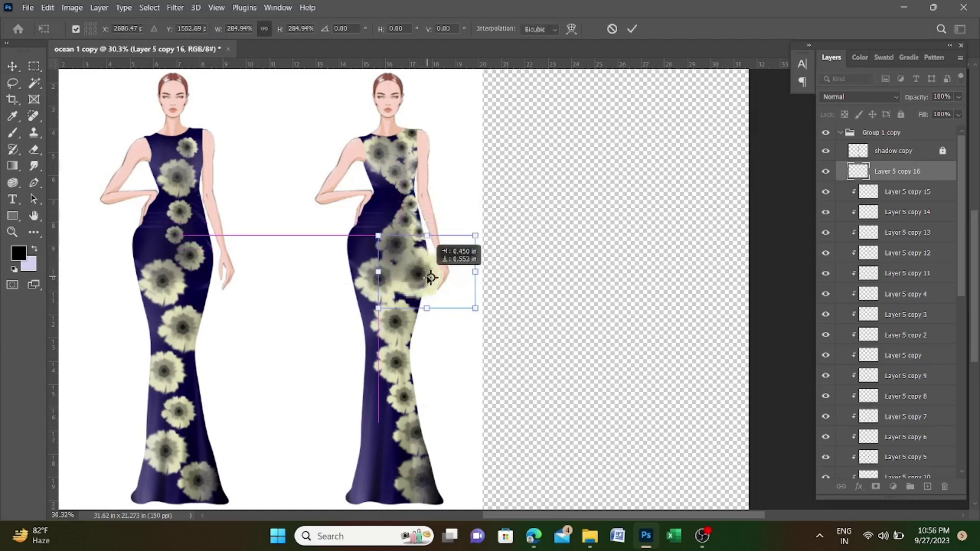
pyautogui.press('Return')
# Step: Move the new flower layer below Layer 5 in the clipped stack, then collapse Group 1 copy
pyautogui.moveTo(898, 171); pyautogui.dragTo(909, 446)
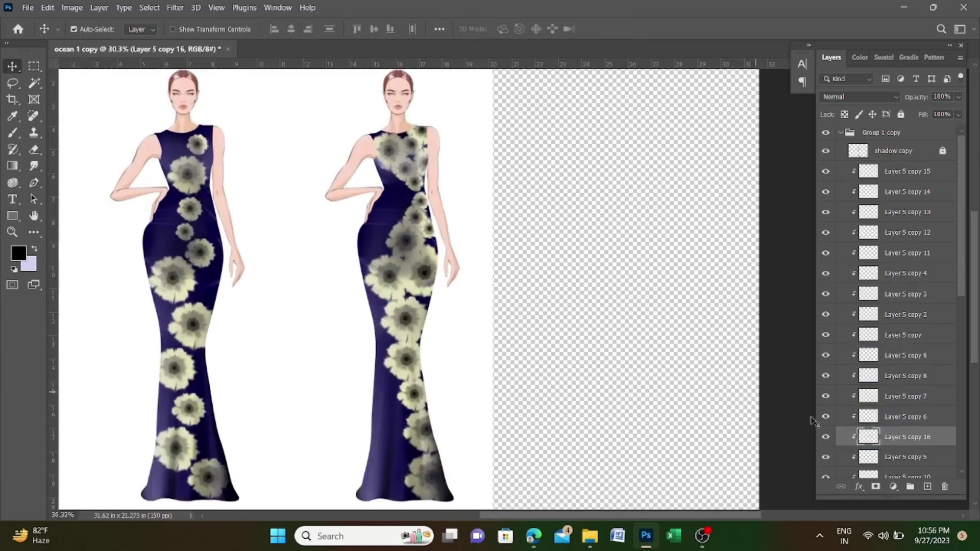
pyautogui.scroll(-5, 906, 331)
pyautogui.moveTo(906, 330); pyautogui.dragTo(907, 388)
pyautogui.scroll(-3, 459, 271)
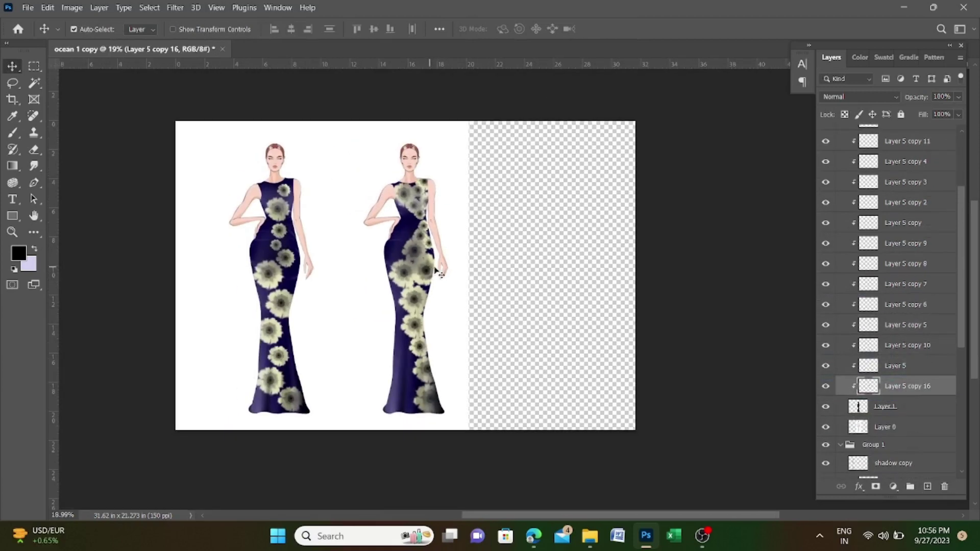
pyautogui.scroll(2, 477, 267)
pyautogui.scroll(1, 398, 254)
pyautogui.scroll(-2, 398, 254)
pyautogui.scroll(1, 382, 272)
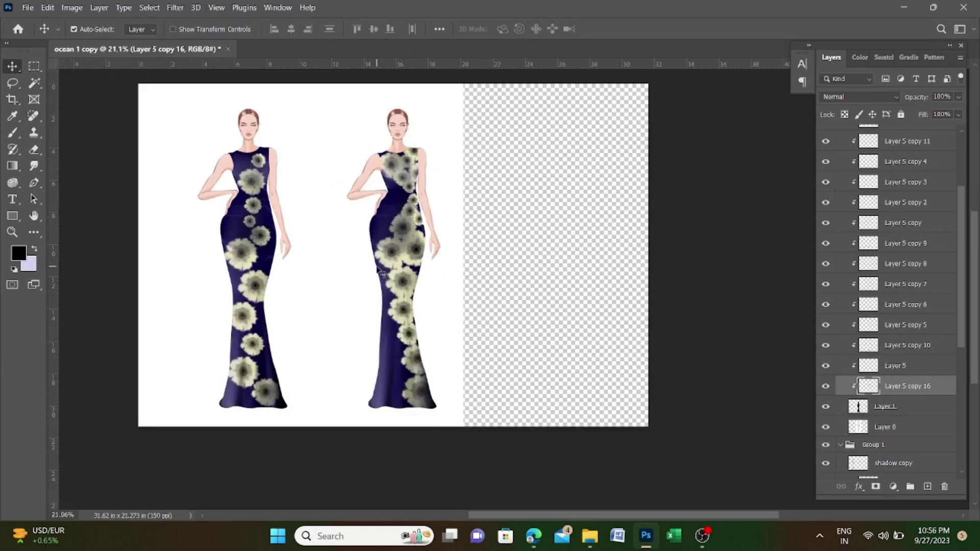
pyautogui.scroll(3, 909, 194)
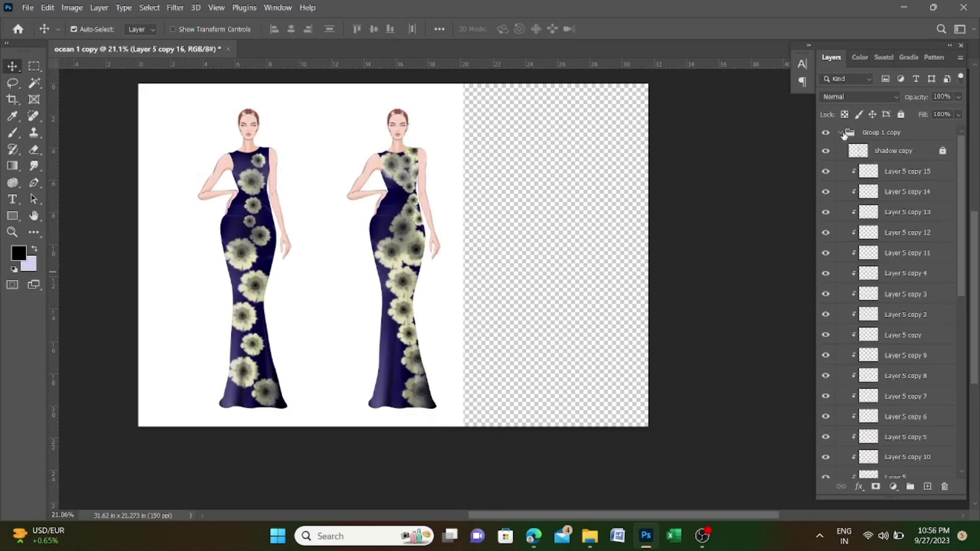
pyautogui.click(844, 134)
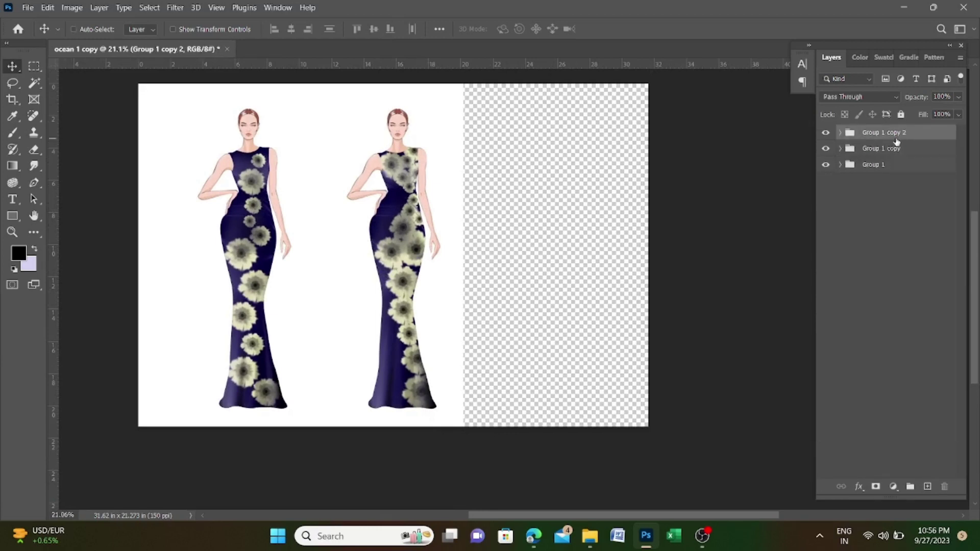
# Step: Place Group 1 copy 2 under Group 1 copy and shift that figure to the canvas's right
pyautogui.moveTo(907, 154); pyautogui.dragTo(905, 157)
pyautogui.click(840, 148)
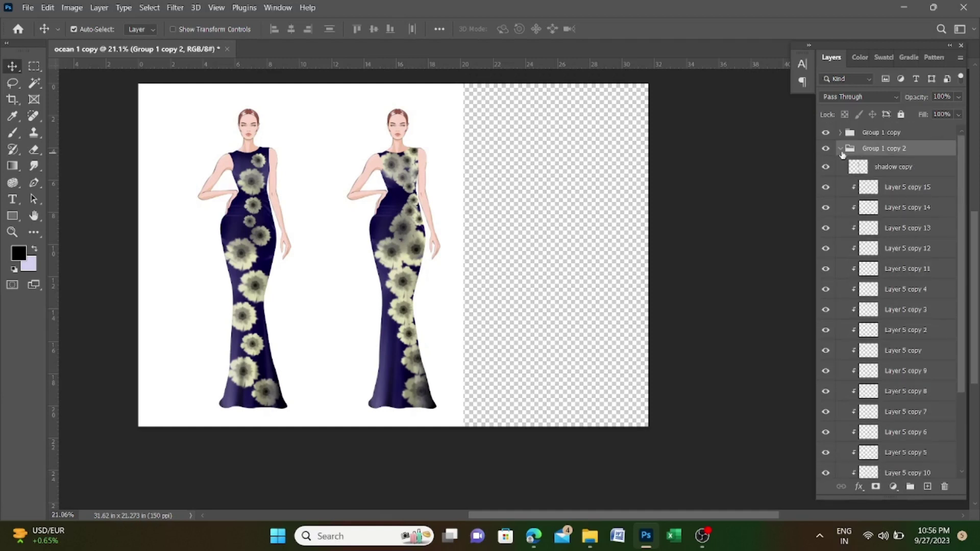
pyautogui.click(841, 149)
pyautogui.hotkey('ctrl', 't')
pyautogui.moveTo(449, 257); pyautogui.dragTo(585, 257)
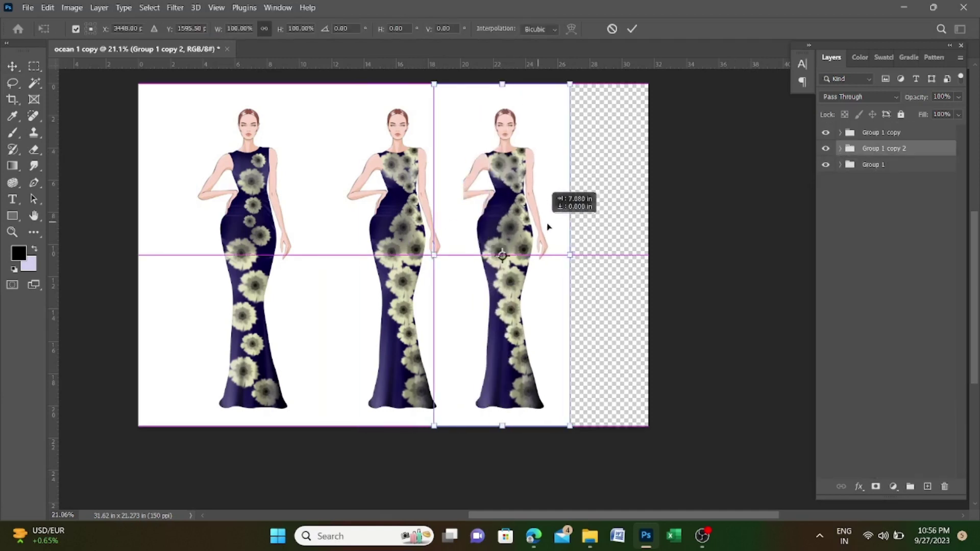
pyautogui.press('Return')
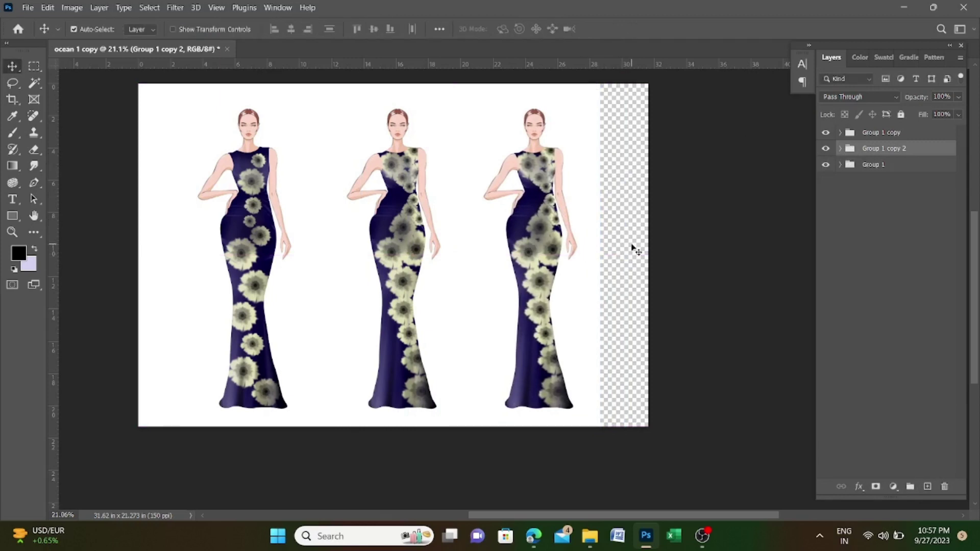
pyautogui.scroll(1, 618, 260)
# Step: Crop the canvas's right and left edges tightly around the three figures
pyautogui.press('c')
pyautogui.moveTo(645, 306); pyautogui.dragTo(615, 306)
pyautogui.press('Return')
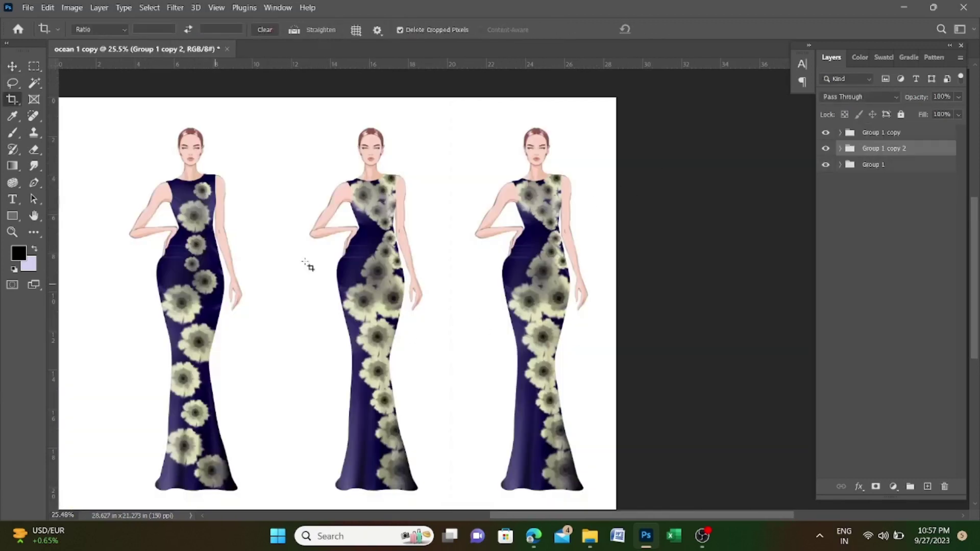
pyautogui.scroll(-1, 307, 265)
pyautogui.moveTo(113, 262); pyautogui.dragTo(126, 266)
pyautogui.press('Return')
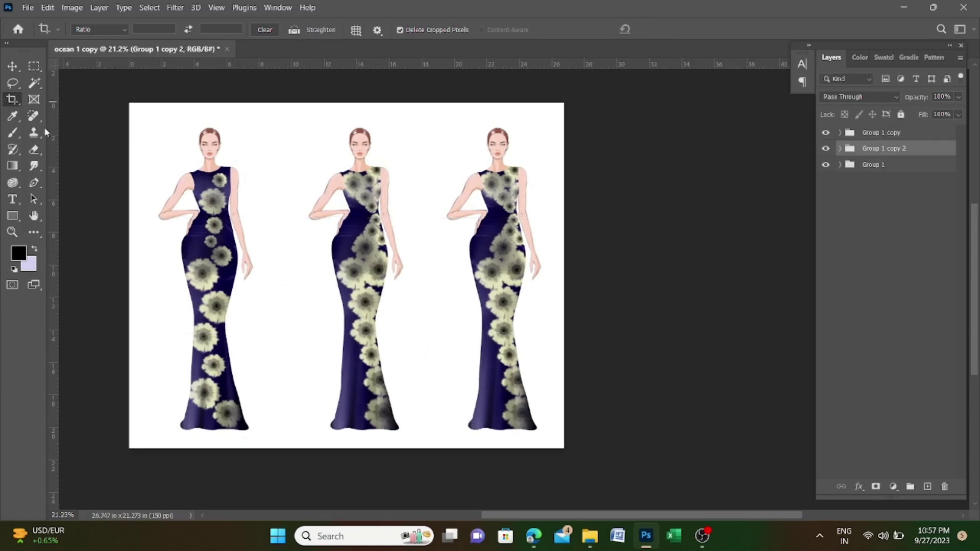
pyautogui.click(544, 293)
pyautogui.moveTo(564, 280); pyautogui.dragTo(569, 281)
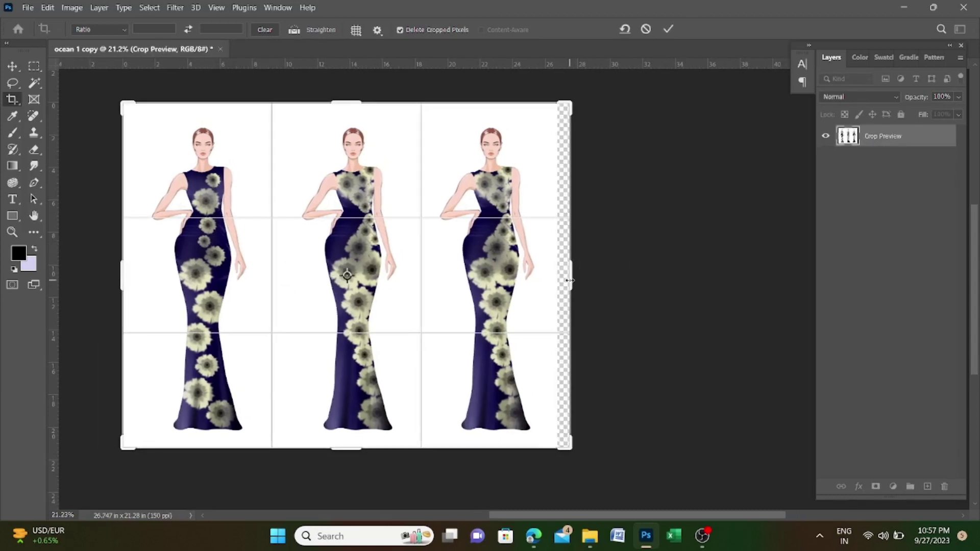
pyautogui.press('Return')
# Step: Move Layer 6 beneath Group 1, fill it with white and lock it
pyautogui.press('v')
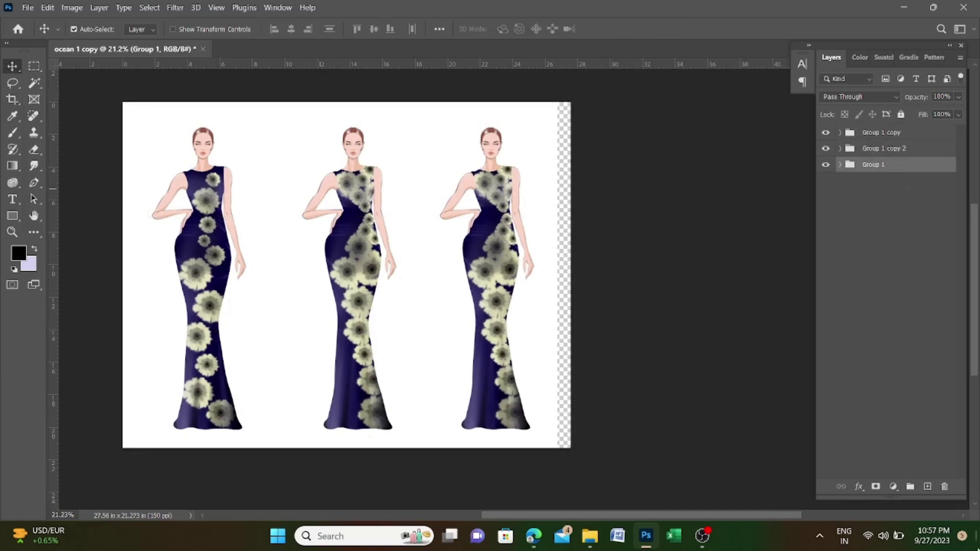
pyautogui.moveTo(899, 168); pyautogui.dragTo(899, 201)
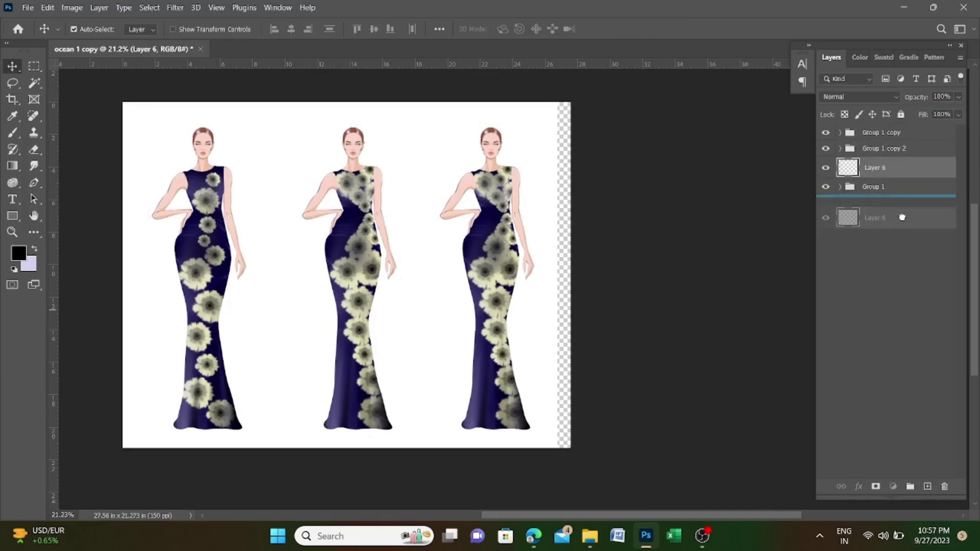
pyautogui.click(12, 118)
pyautogui.click(132, 136)
pyautogui.hotkey('alt', 'BackSpace')
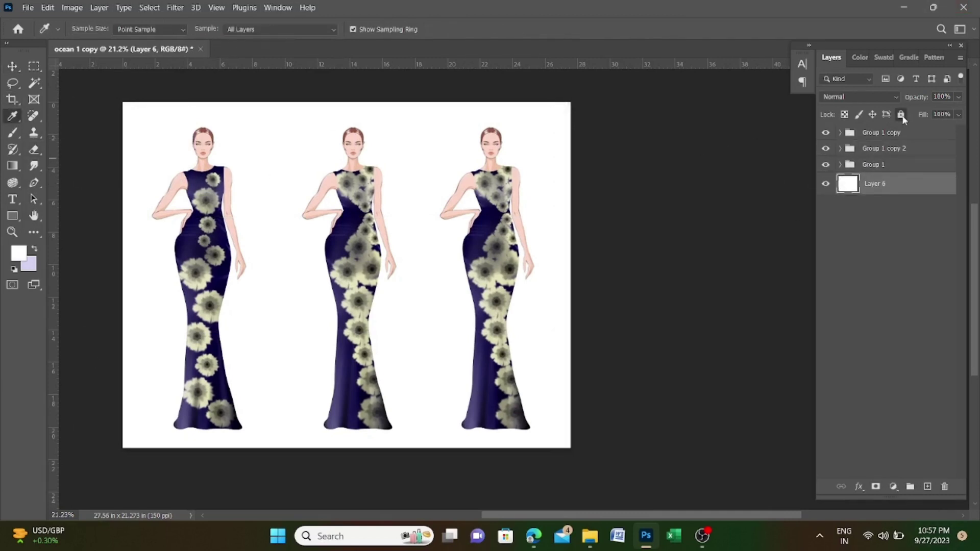
pyautogui.click(13, 63)
pyautogui.scroll(1, 582, 239)
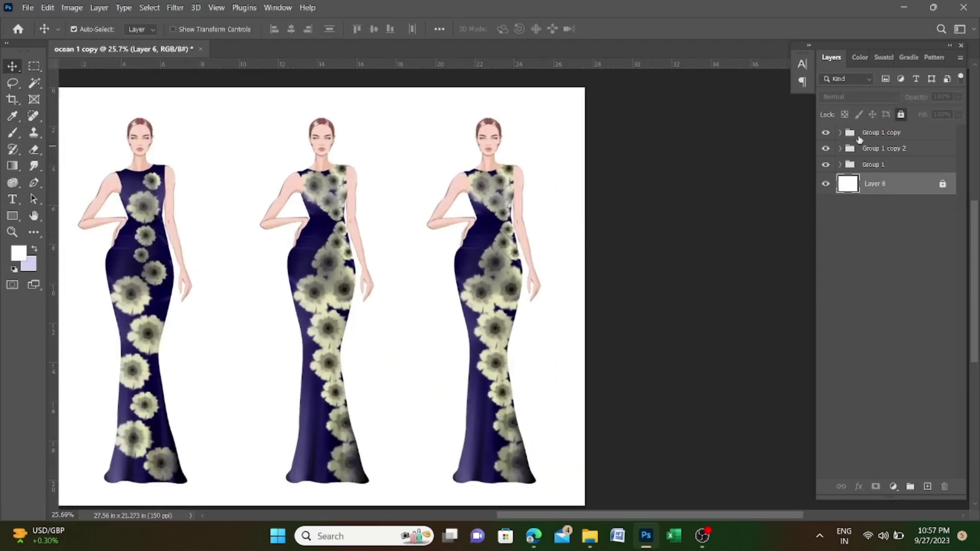
pyautogui.click(839, 133)
pyautogui.scroll(-2, 508, 335)
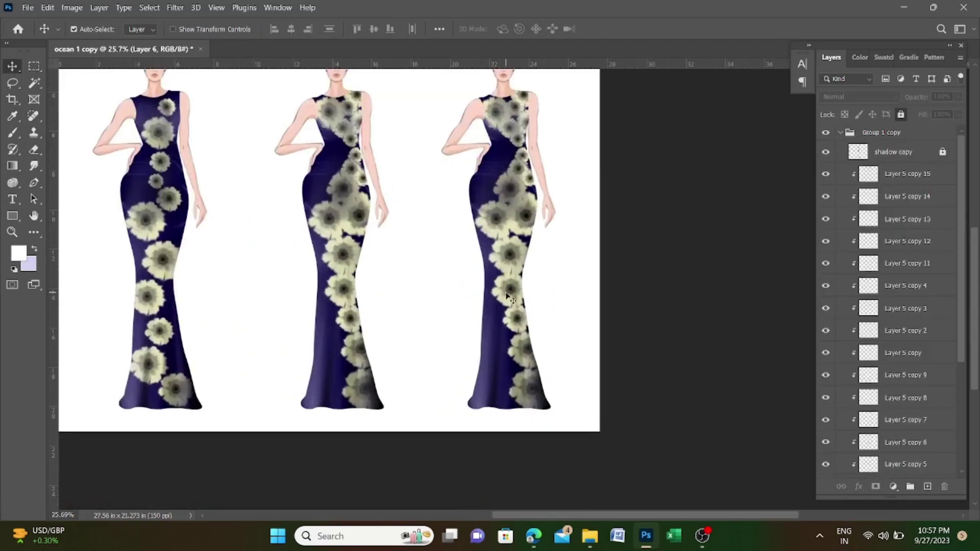
# Step: Drag the third gown's chest flowers down the skirt, duplicating one copy lower
pyautogui.moveTo(508, 296); pyautogui.dragTo(513, 263)
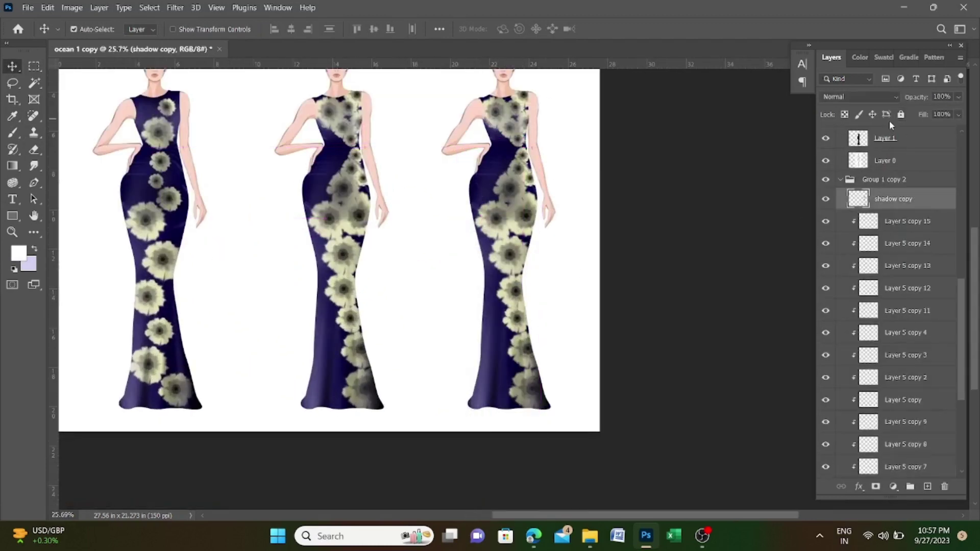
pyautogui.moveTo(501, 191); pyautogui.dragTo(510, 197)
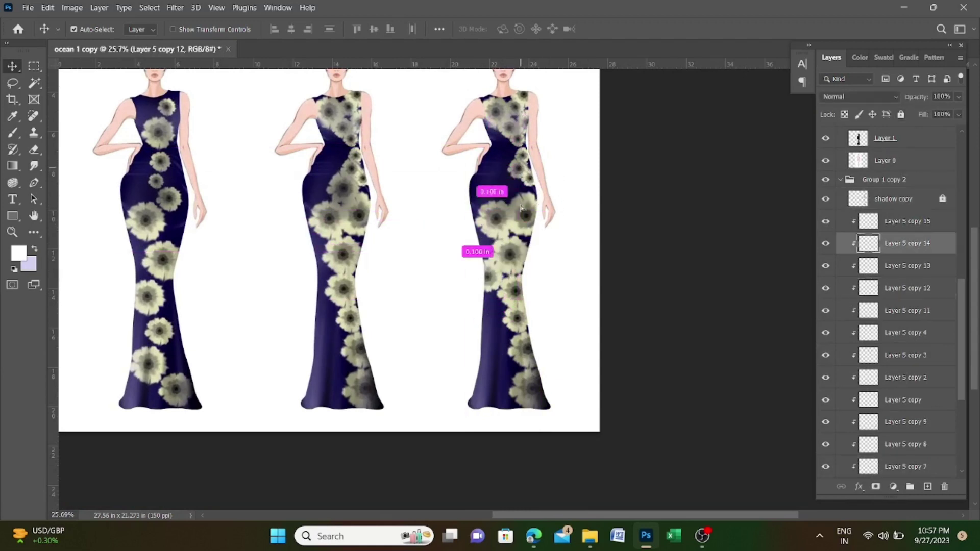
pyautogui.moveTo(511, 196); pyautogui.dragTo(502, 280)
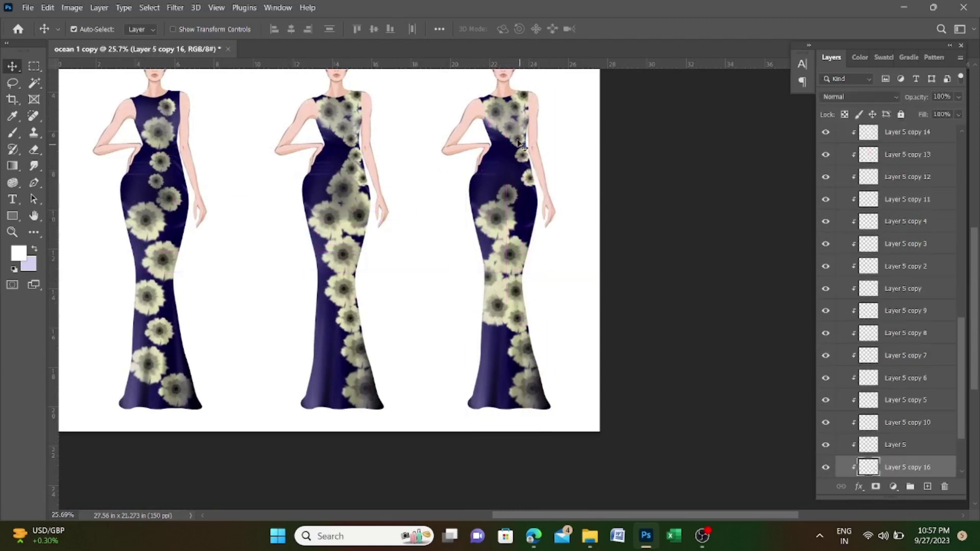
pyautogui.moveTo(506, 132); pyautogui.dragTo(503, 319)
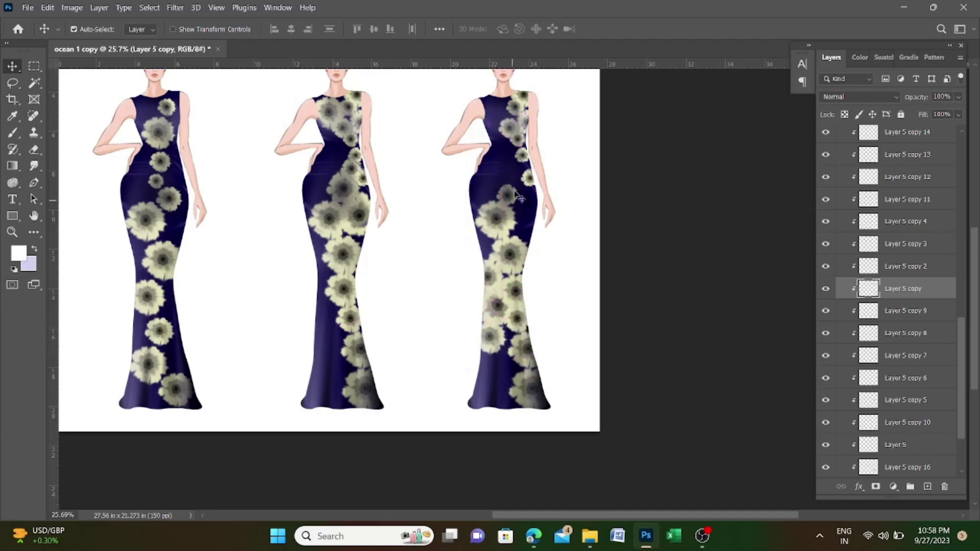
pyautogui.moveTo(512, 148); pyautogui.dragTo(507, 325)
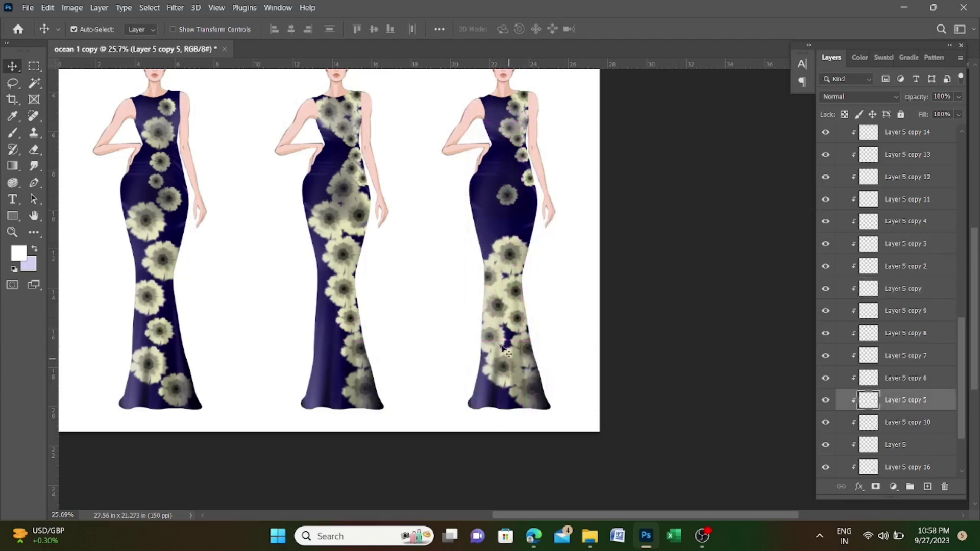
# Step: Bring the remaining chest flowers down to the hem and waist, then fine-tune their placement
pyautogui.moveTo(511, 201)
pyautogui.mouseDown()
pyautogui.moveTo(476, 405)
pyautogui.moveTo(483, 391)
pyautogui.mouseUp()
pyautogui.moveTo(529, 179); pyautogui.dragTo(498, 393)
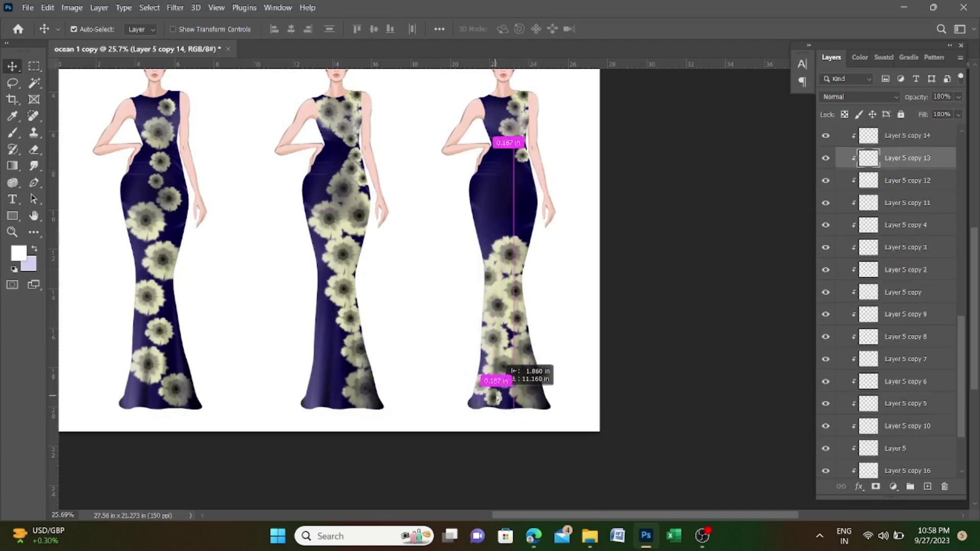
pyautogui.moveTo(512, 155); pyautogui.dragTo(483, 404)
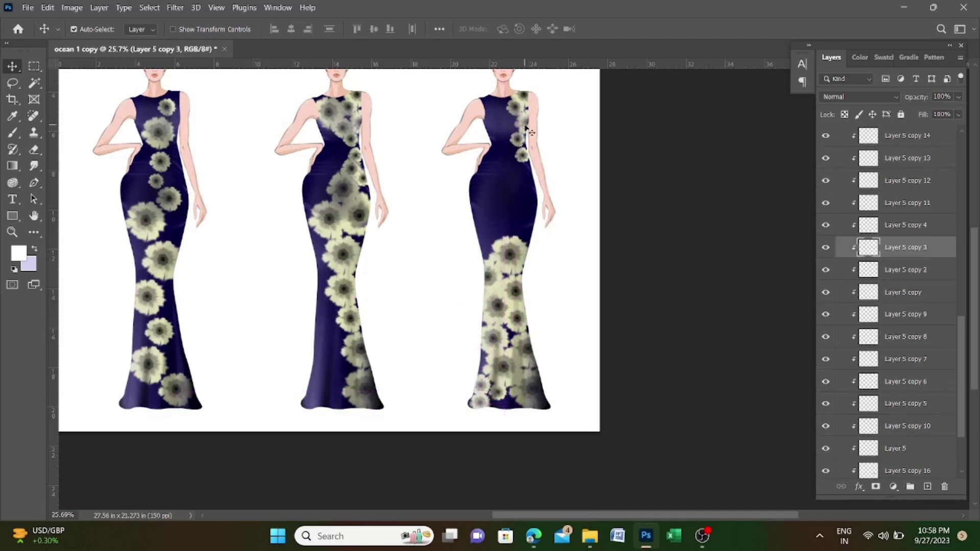
pyautogui.moveTo(529, 132); pyautogui.dragTo(514, 232)
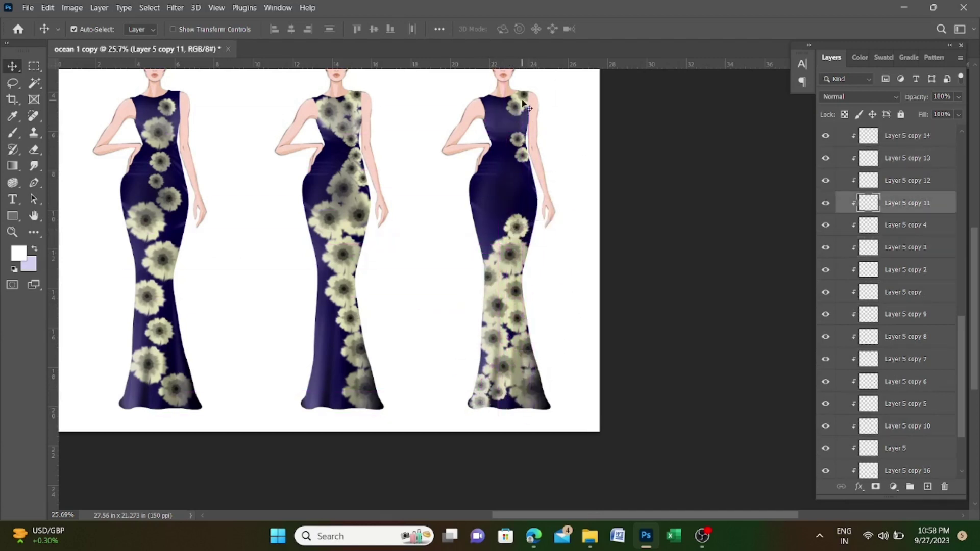
pyautogui.moveTo(526, 105)
pyautogui.mouseDown()
pyautogui.moveTo(503, 329)
pyautogui.moveTo(521, 243)
pyautogui.mouseUp()
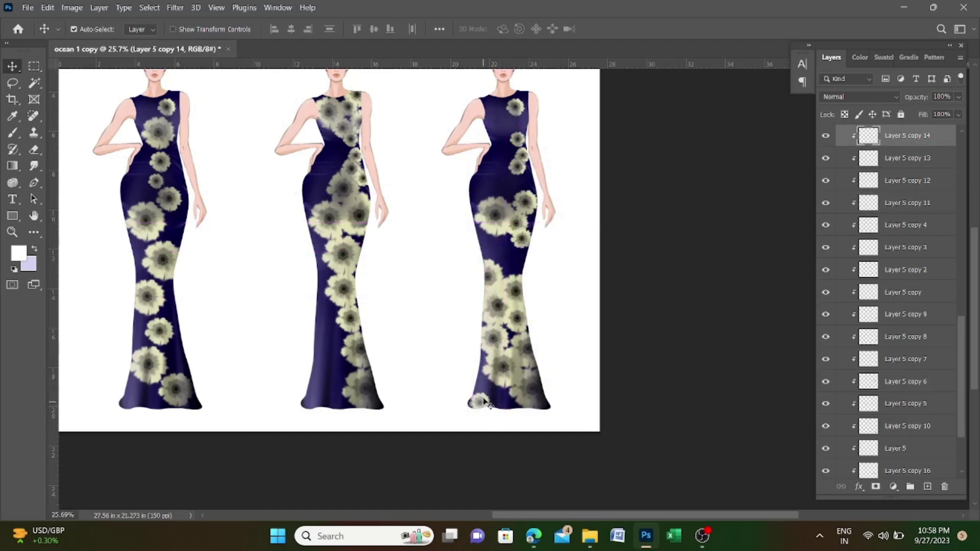
pyautogui.moveTo(485, 404); pyautogui.dragTo(490, 396)
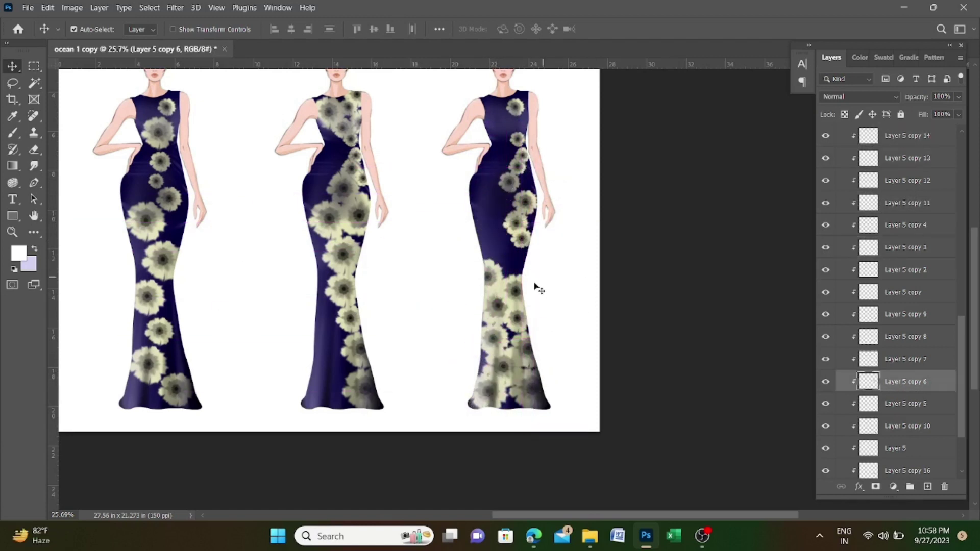
pyautogui.moveTo(502, 265); pyautogui.dragTo(506, 269)
# Step: Clear the third gown's bodice by moving its flowers toward the right hip
pyautogui.scroll(2, 513, 266)
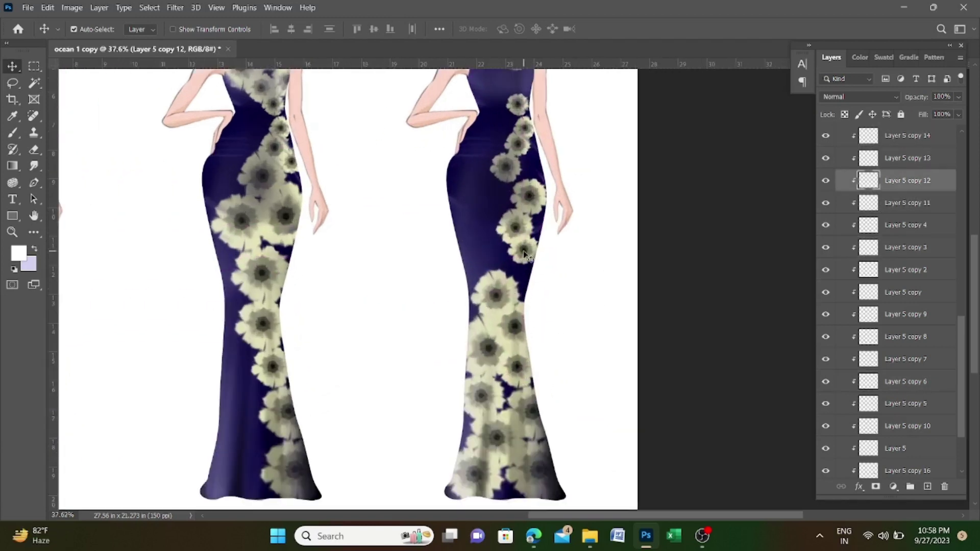
pyautogui.moveTo(520, 219); pyautogui.dragTo(524, 273)
pyautogui.click(483, 210)
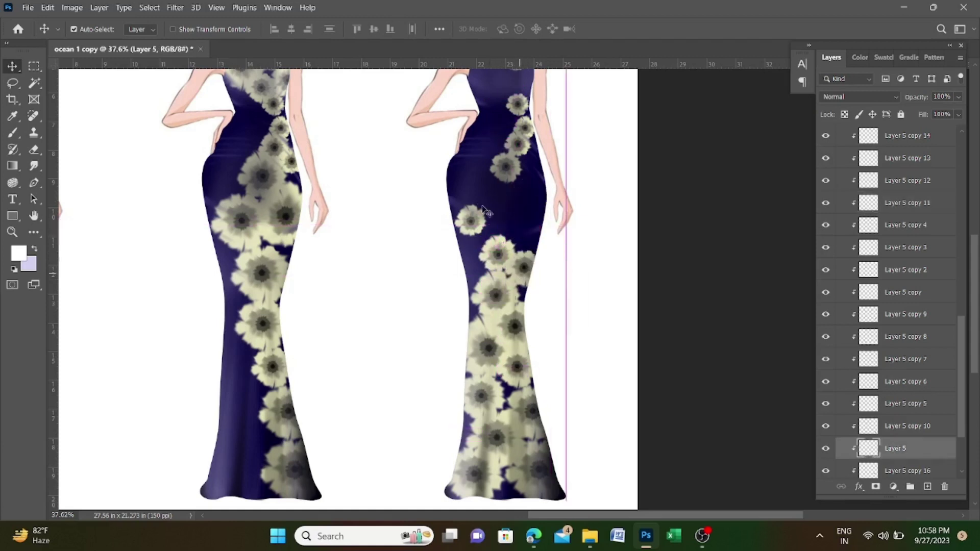
pyautogui.moveTo(518, 173); pyautogui.dragTo(534, 201)
pyautogui.moveTo(469, 220)
pyautogui.mouseDown()
pyautogui.moveTo(534, 173)
pyautogui.moveTo(507, 263)
pyautogui.mouseUp()
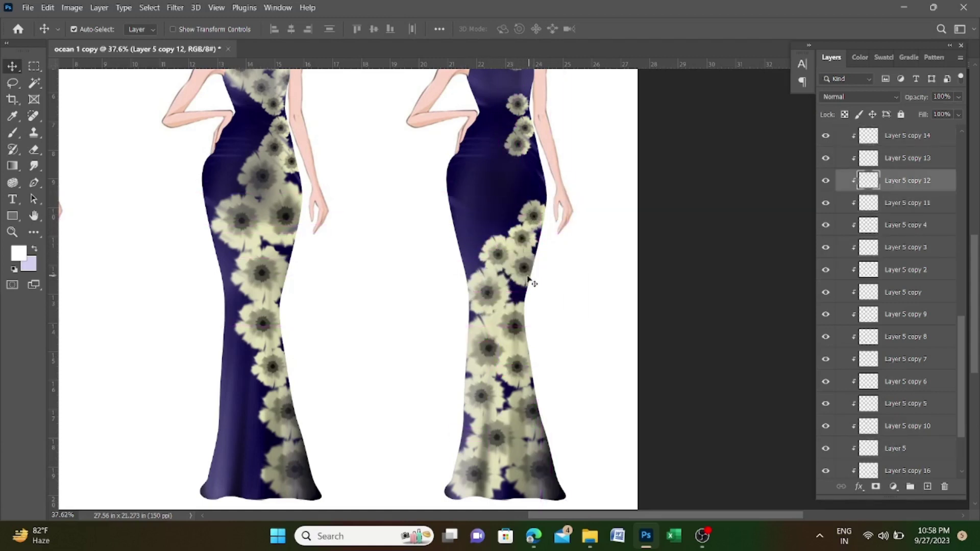
pyautogui.click(534, 181)
pyautogui.moveTo(520, 108); pyautogui.dragTo(532, 153)
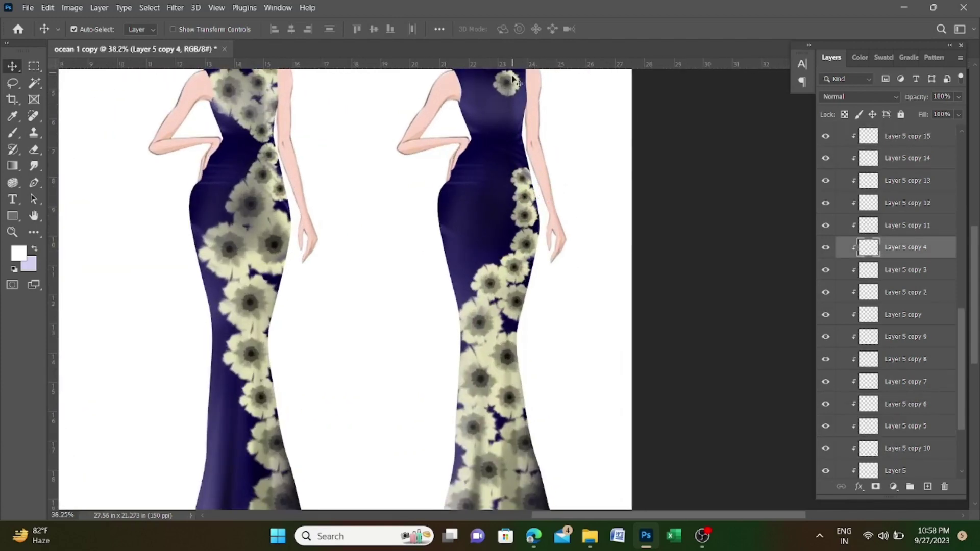
pyautogui.moveTo(502, 153)
pyautogui.mouseDown()
pyautogui.moveTo(529, 295)
pyautogui.moveTo(538, 258)
pyautogui.mouseUp()
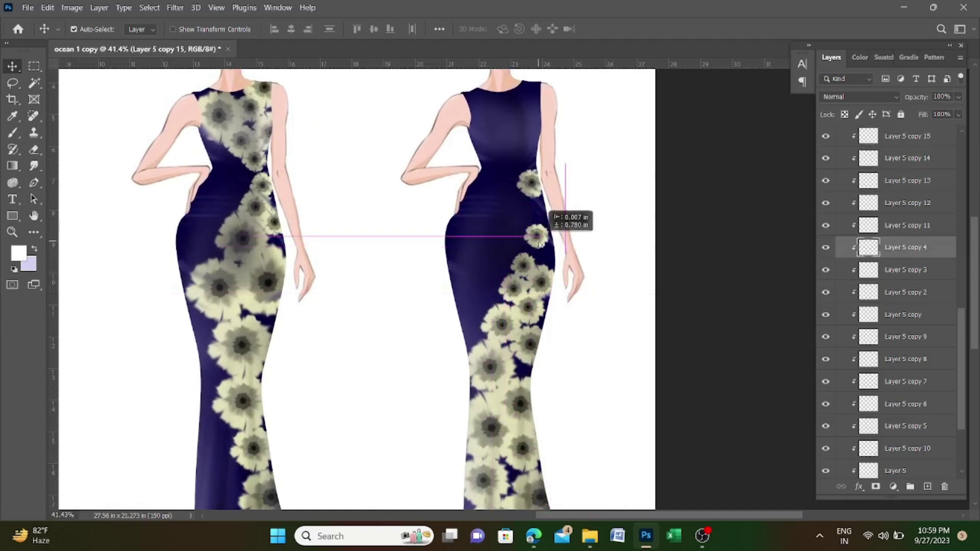
pyautogui.moveTo(539, 257)
pyautogui.mouseDown()
pyautogui.moveTo(534, 221)
pyautogui.moveTo(587, 273)
pyautogui.moveTo(587, 204)
pyautogui.mouseUp()
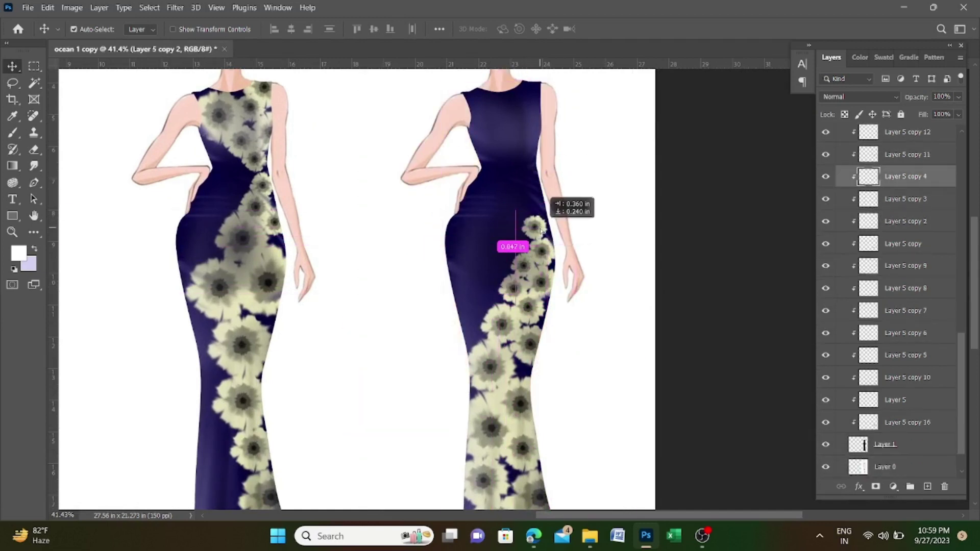
# Step: Adjust flowers near the hem and hip into a diagonal cascade, zooming to check
pyautogui.scroll(-3, 564, 249)
pyautogui.scroll(2, 512, 295)
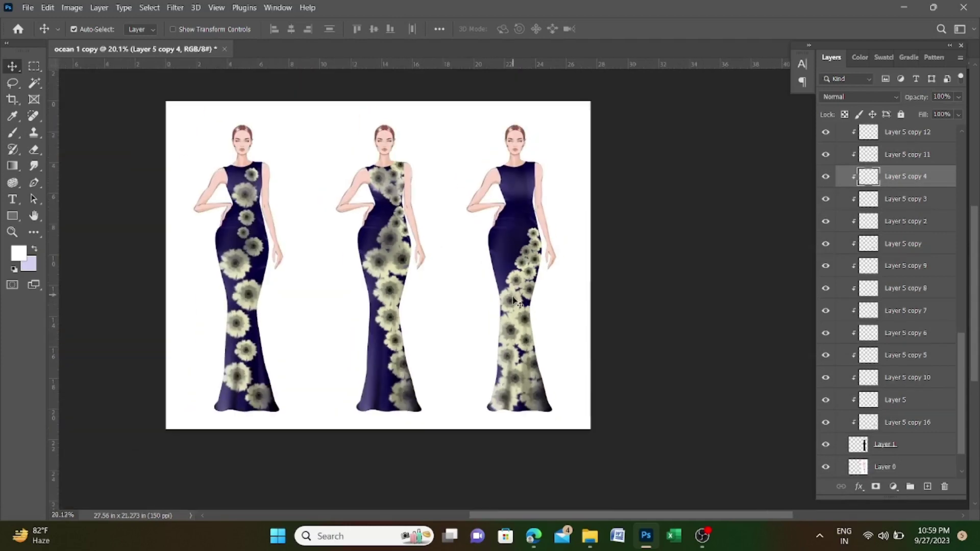
pyautogui.moveTo(536, 311); pyautogui.dragTo(549, 457)
pyautogui.scroll(-3, 590, 335)
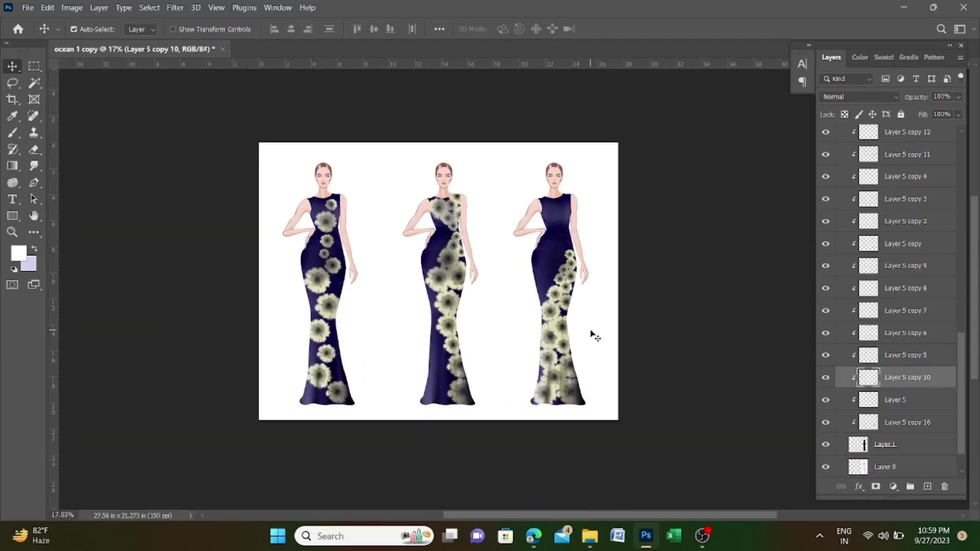
pyautogui.scroll(2, 592, 334)
pyautogui.scroll(3, 593, 335)
pyautogui.moveTo(617, 342)
pyautogui.mouseDown()
pyautogui.moveTo(633, 275)
pyautogui.moveTo(628, 240)
pyautogui.moveTo(629, 283)
pyautogui.moveTo(658, 261)
pyautogui.mouseUp()
pyautogui.scroll(-2, 587, 306)
pyautogui.scroll(-2, 554, 333)
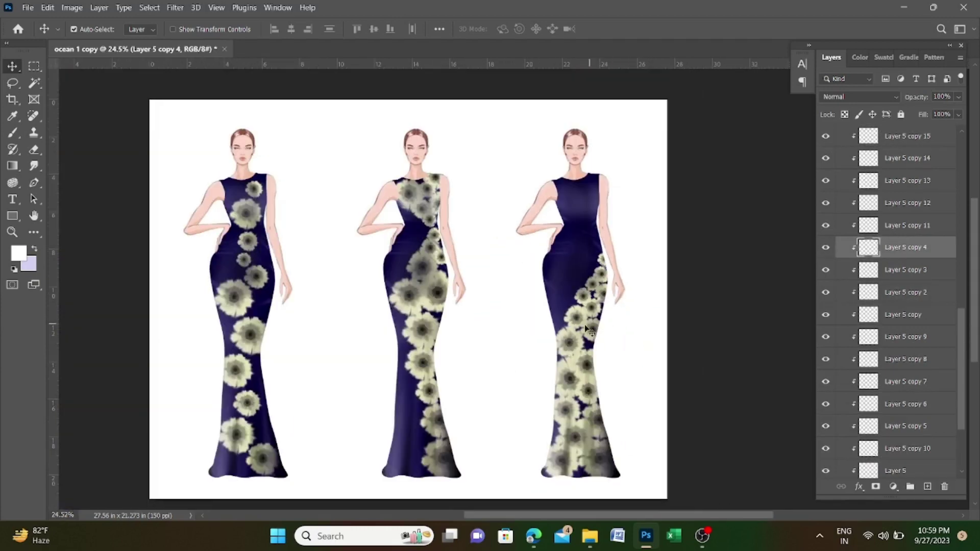
pyautogui.scroll(1, 553, 333)
pyautogui.scroll(-2, 594, 268)
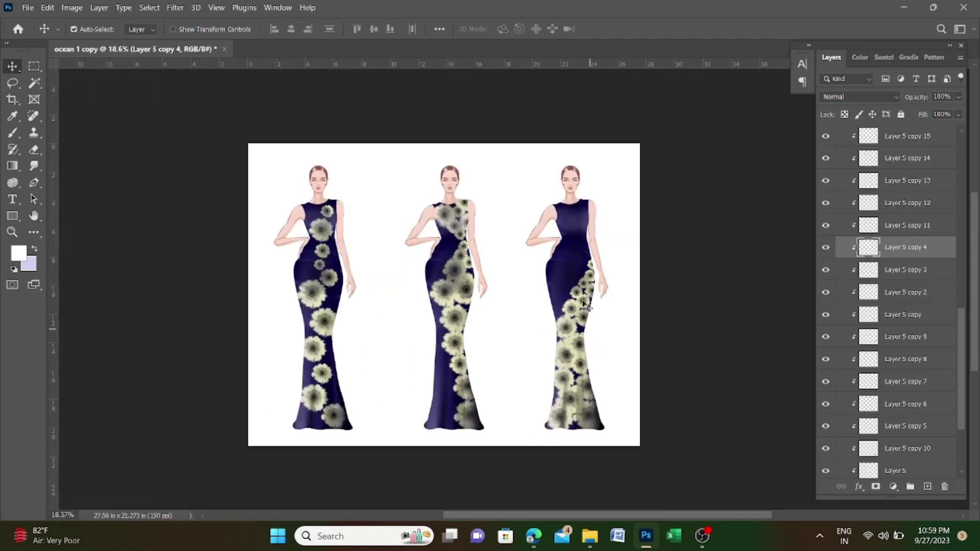
pyautogui.scroll(2, 582, 255)
pyautogui.scroll(1, 578, 245)
# Step: Duplicate a hip flower, enlarge it and place it at the third gown's shoulder
pyautogui.moveTo(600, 314); pyautogui.dragTo(606, 316)
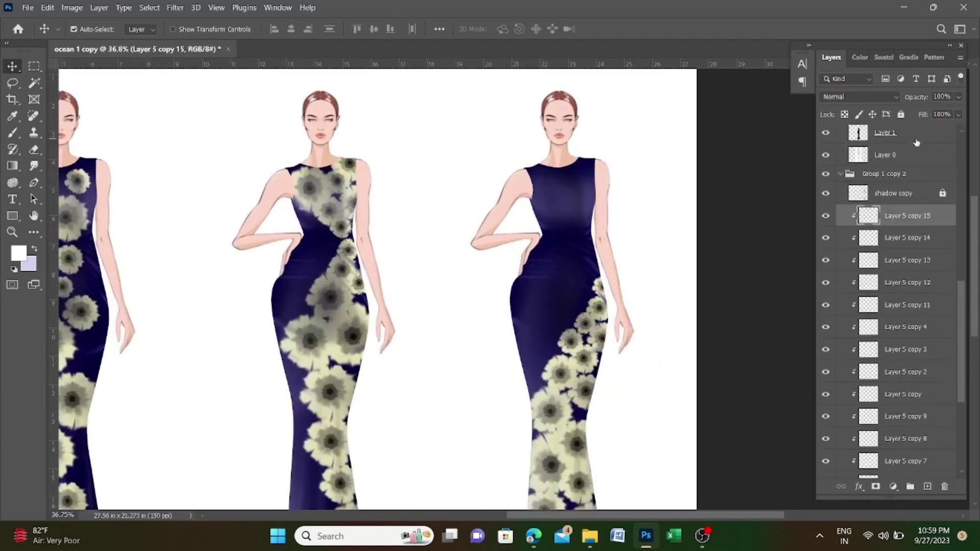
pyautogui.hotkey('ctrl', 'j')
pyautogui.hotkey('ctrl', 't')
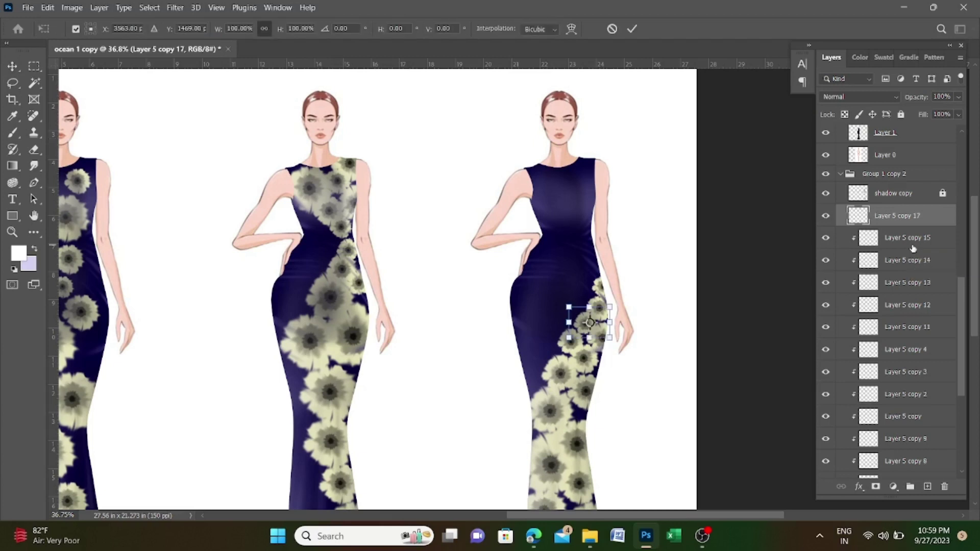
pyautogui.moveTo(584, 327)
pyautogui.mouseDown()
pyautogui.moveTo(579, 168)
pyautogui.moveTo(506, 220)
pyautogui.mouseUp()
pyautogui.moveTo(546, 167); pyautogui.dragTo(553, 192)
pyautogui.keyDown('alt'); pyautogui.click(909, 224); pyautogui.keyUp('alt')
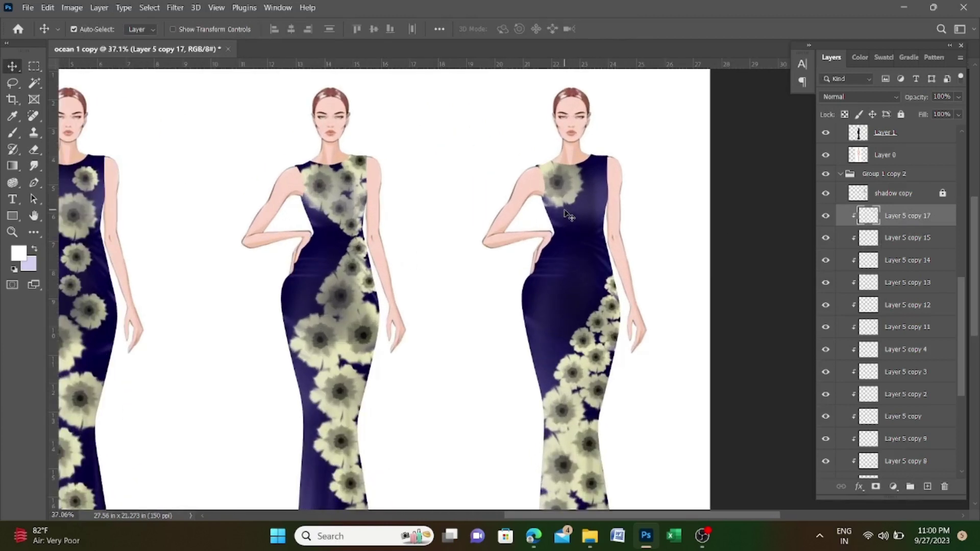
# Step: Add a half-size copy of the shoulder flower on the chest
pyautogui.click(614, 290)
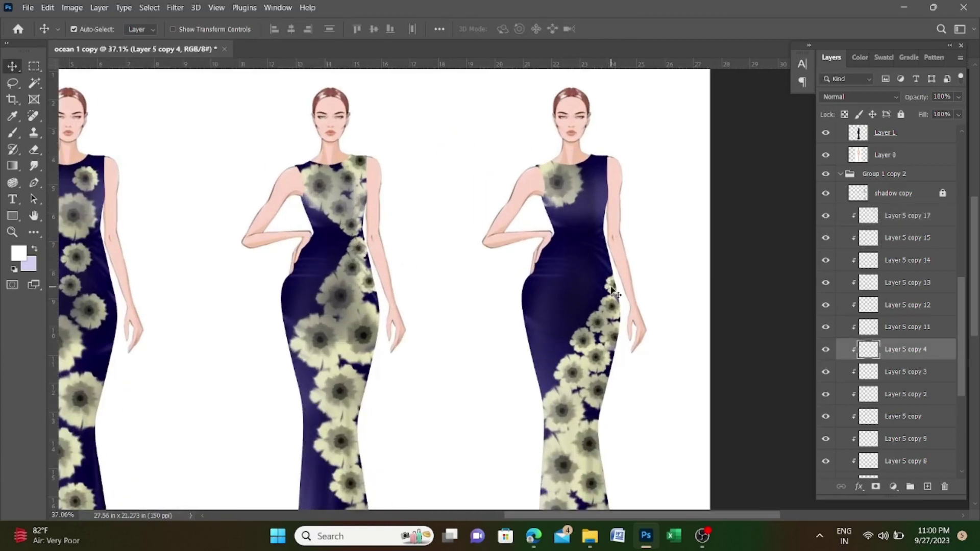
pyautogui.click(904, 227)
pyautogui.hotkey('ctrl', 'j')
pyautogui.hotkey('ctrl', 't')
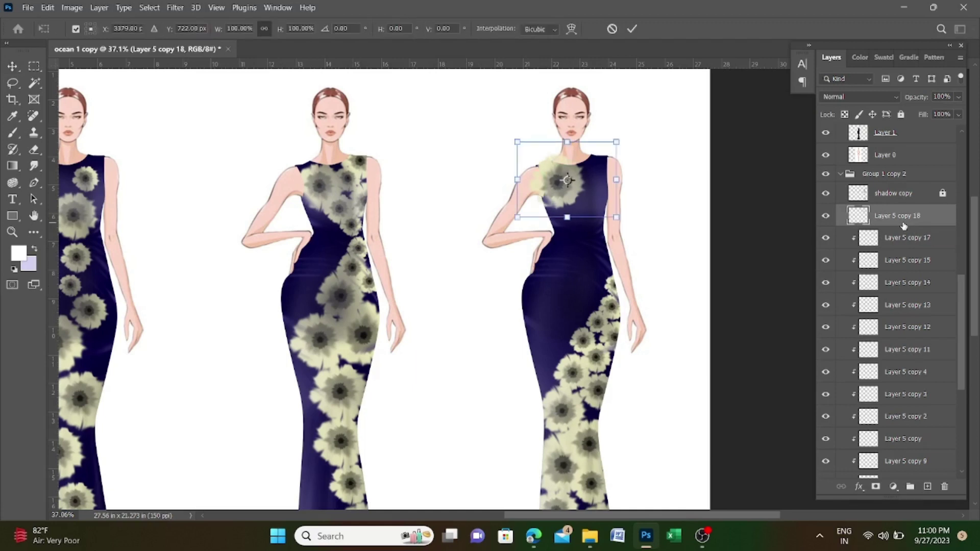
pyautogui.moveTo(617, 142)
pyautogui.mouseDown()
pyautogui.moveTo(572, 176)
pyautogui.moveTo(597, 202)
pyautogui.moveTo(595, 170)
pyautogui.mouseUp()
pyautogui.press('Return')
pyautogui.keyDown('alt'); pyautogui.click(890, 226); pyautogui.keyUp('alt')
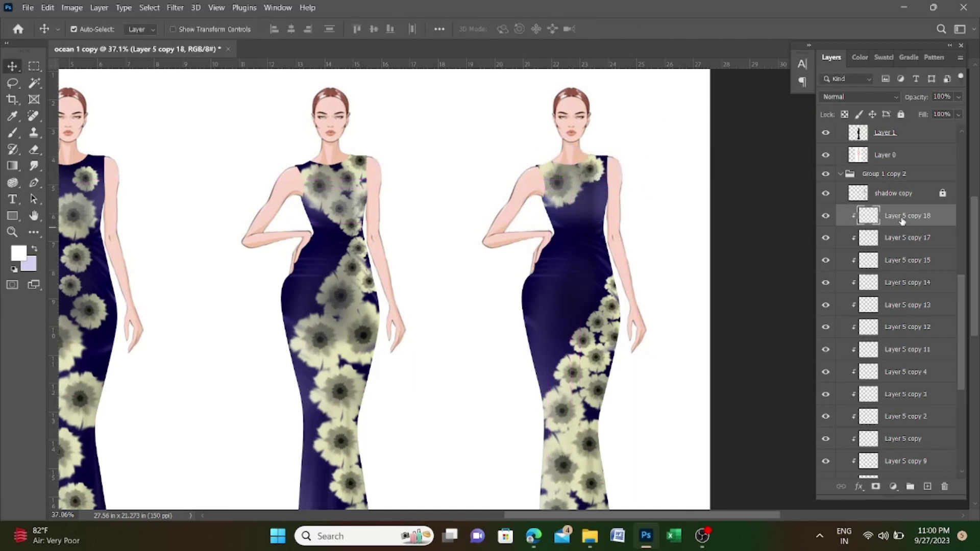
# Step: Add another flower copy down and left, clipped to the dress
pyautogui.hotkey('ctrl', 'j')
pyautogui.hotkey('ctrl', 't')
pyautogui.moveTo(595, 173); pyautogui.dragTo(551, 217)
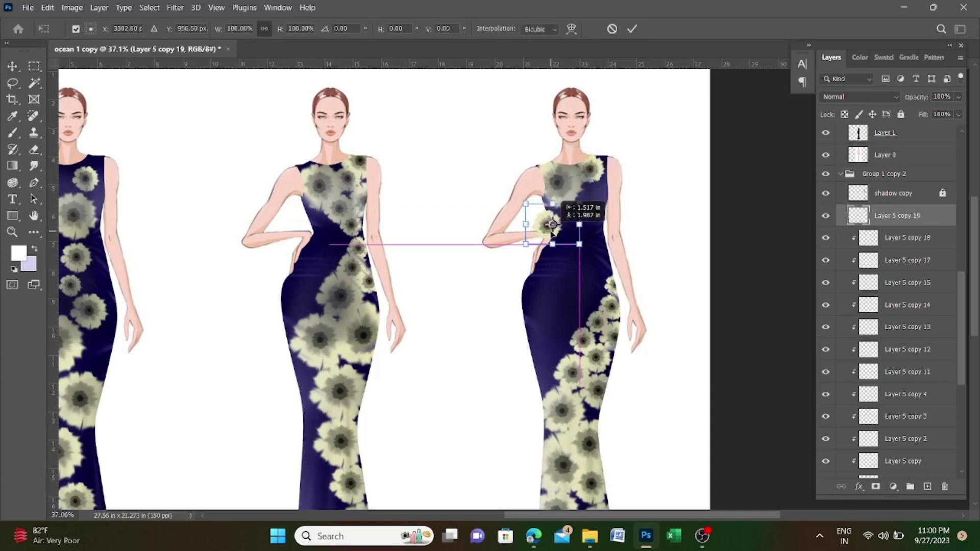
pyautogui.press('Return')
pyautogui.hotkey('ctrl', 'alt', 'g')
pyautogui.scroll(-3, 605, 250)
pyautogui.scroll(3, 579, 218)
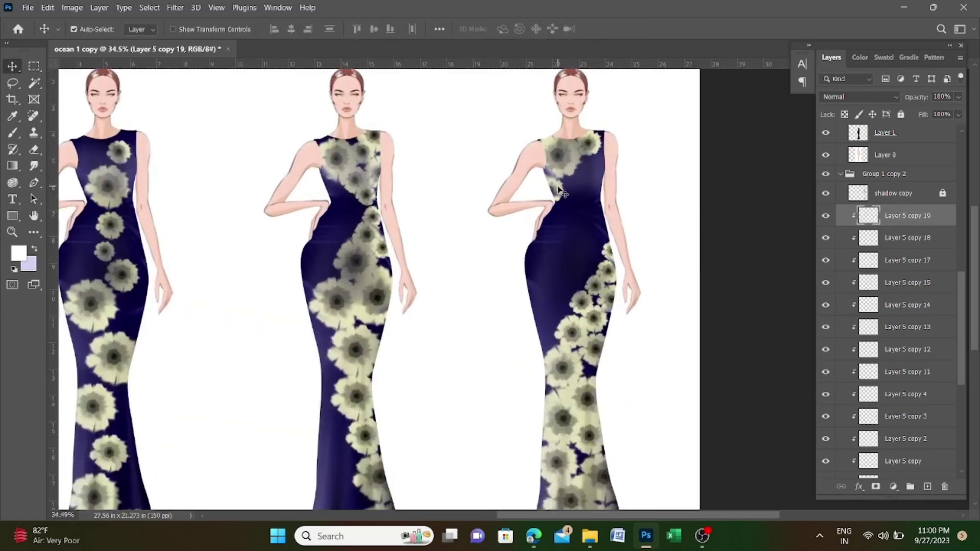
pyautogui.scroll(-2, 564, 193)
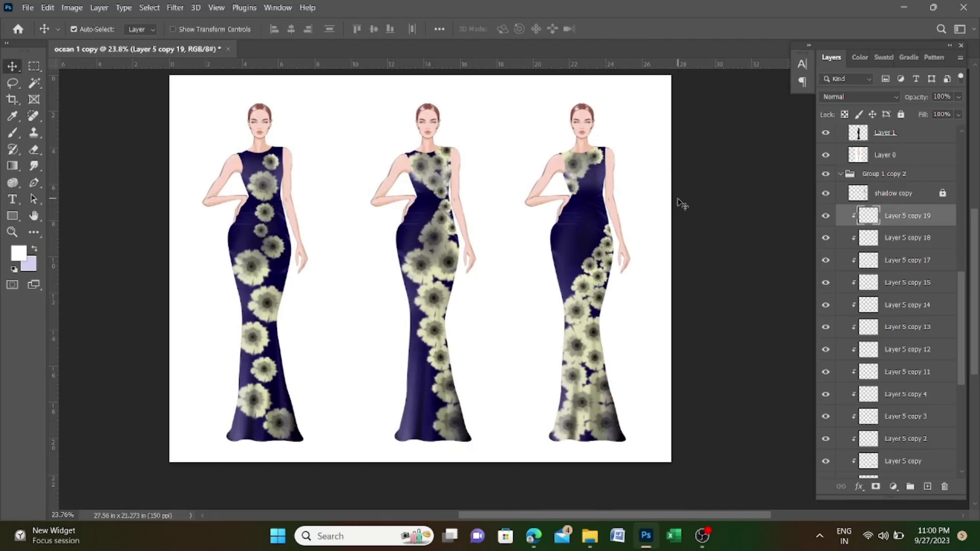
# Step: Reposition the first gown's flower clusters, bringing the shoulder flower down beside the chest flower
pyautogui.click(850, 175)
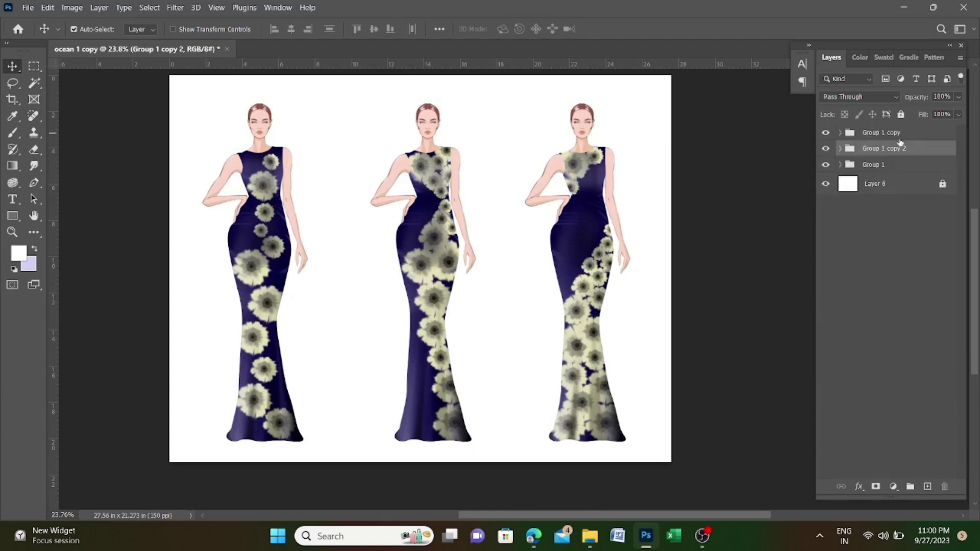
pyautogui.scroll(-2, 398, 243)
pyautogui.click(320, 210)
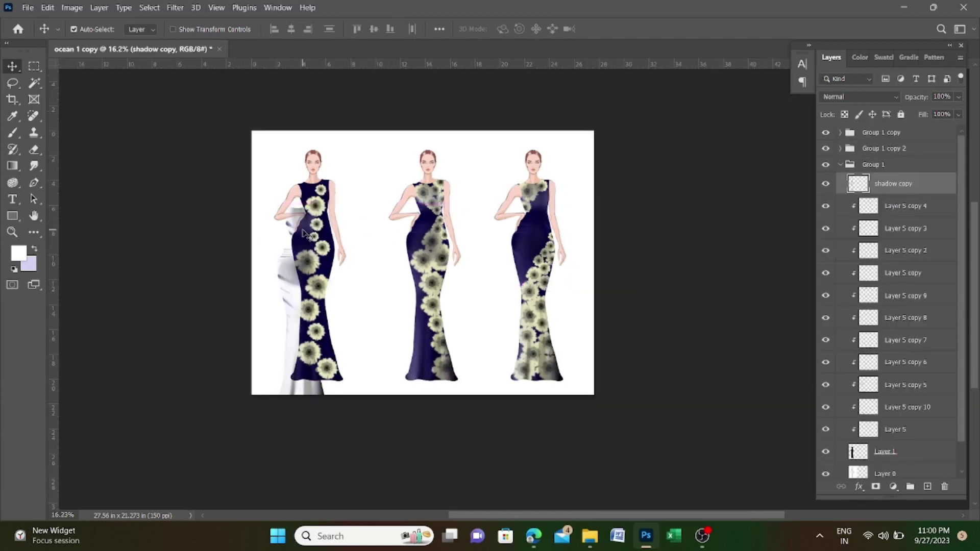
pyautogui.moveTo(327, 215); pyautogui.dragTo(342, 291)
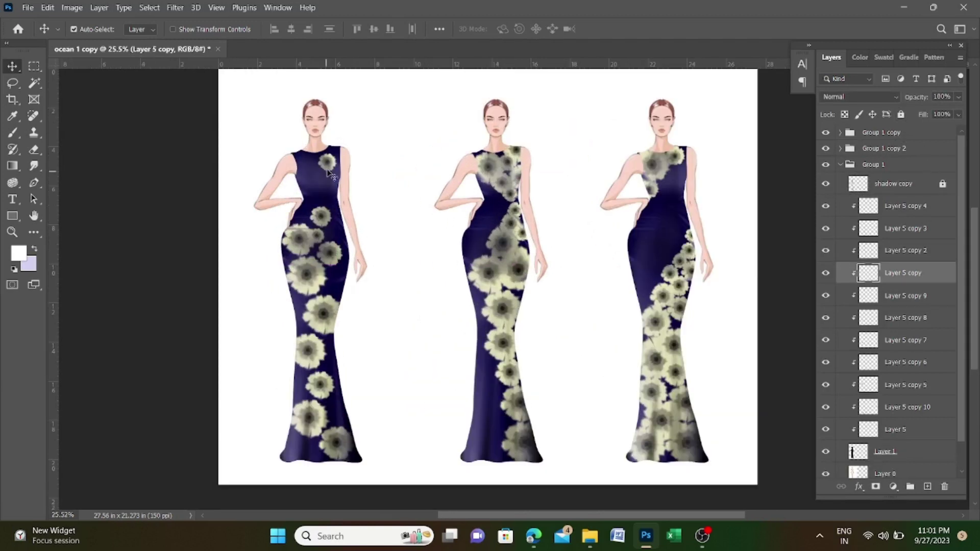
pyautogui.scroll(3, 342, 291)
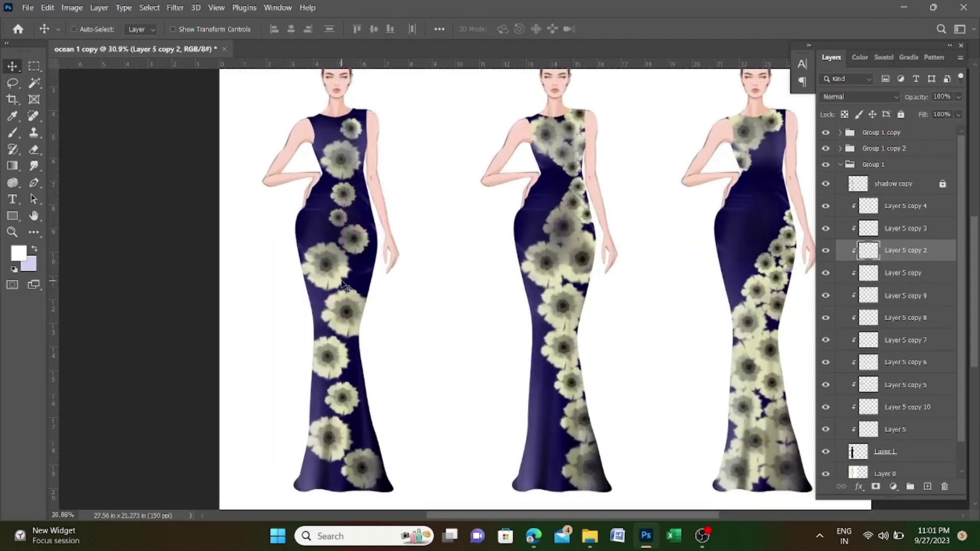
pyautogui.moveTo(344, 170)
pyautogui.mouseDown()
pyautogui.moveTo(366, 170)
pyautogui.moveTo(368, 151)
pyautogui.moveTo(345, 156)
pyautogui.moveTo(360, 129)
pyautogui.moveTo(326, 224)
pyautogui.mouseUp()
pyautogui.scroll(2, 359, 129)
pyautogui.scroll(-2, 338, 199)
pyautogui.scroll(2, 350, 180)
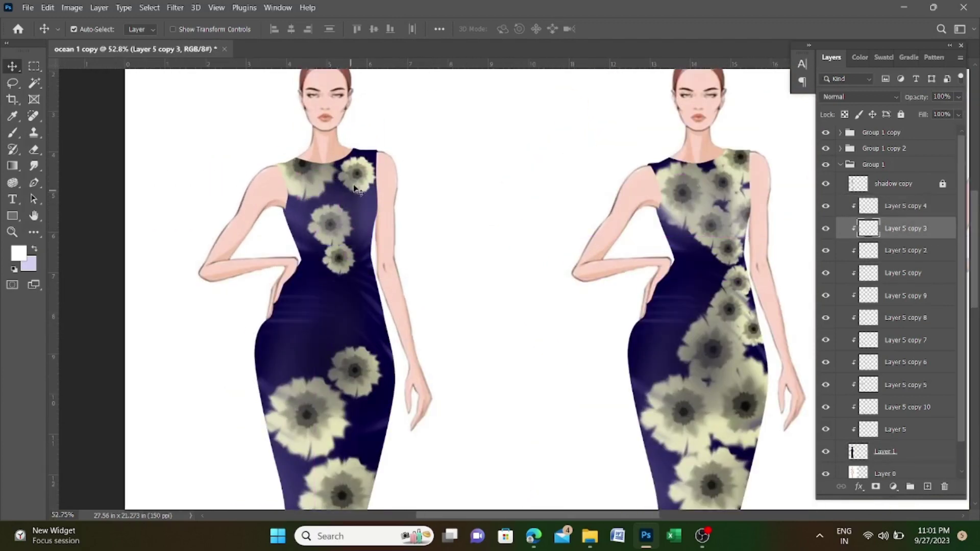
pyautogui.moveTo(356, 188); pyautogui.dragTo(358, 237)
# Step: Duplicate a flower layer as Layer 5 copy 20, then move and slightly rotate it across the bodice
pyautogui.moveTo(910, 270); pyautogui.dragTo(876, 281)
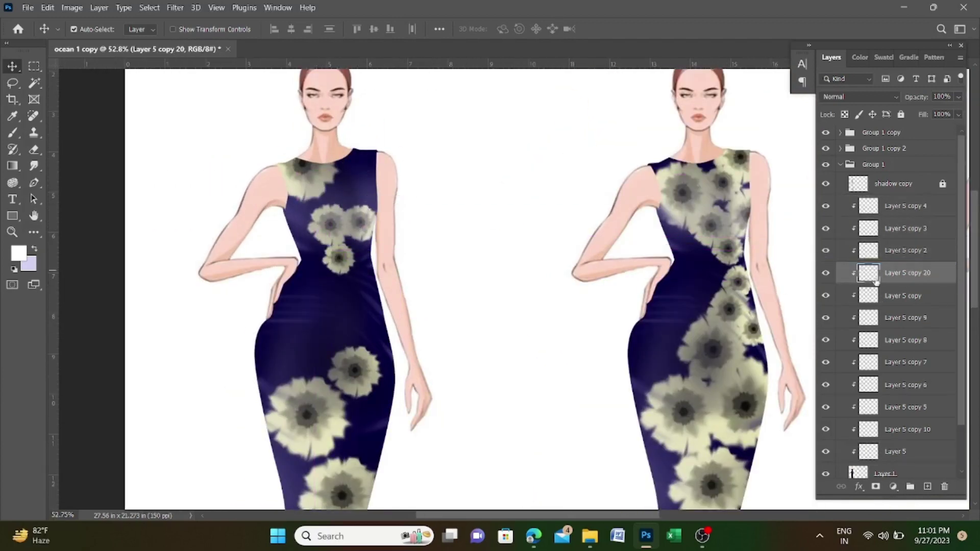
pyautogui.hotkey('ctrl', 't')
pyautogui.moveTo(315, 168); pyautogui.dragTo(367, 162)
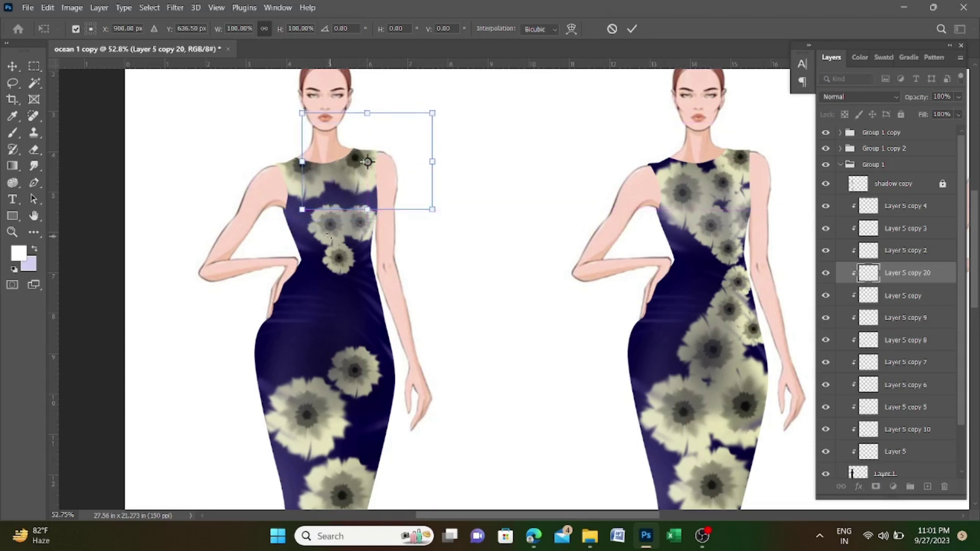
pyautogui.moveTo(332, 217)
pyautogui.mouseDown()
pyautogui.moveTo(339, 206)
pyautogui.moveTo(334, 226)
pyautogui.mouseUp()
pyautogui.press('Return')
# Step: Line the first gown's chest flowers up into a vertical column
pyautogui.moveTo(339, 264)
pyautogui.mouseDown()
pyautogui.moveTo(335, 273)
pyautogui.moveTo(336, 259)
pyautogui.mouseUp()
pyautogui.scroll(-3, 358, 250)
pyautogui.scroll(3, 357, 250)
pyautogui.scroll(-2, 376, 246)
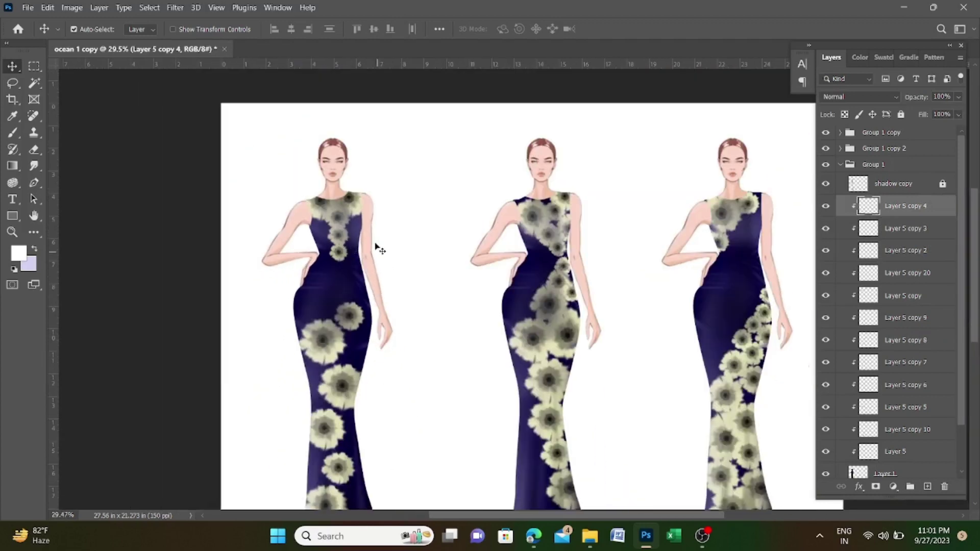
pyautogui.scroll(-3, 434, 321)
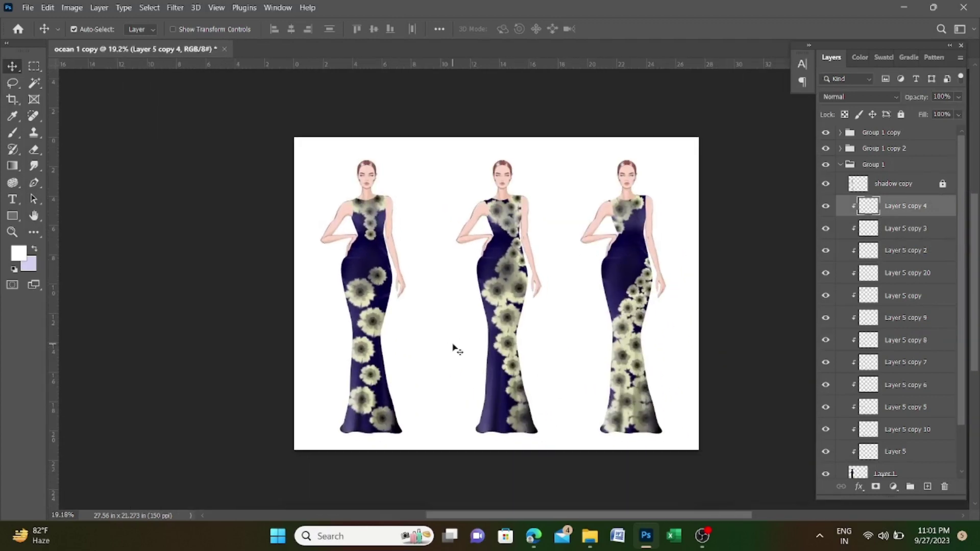
pyautogui.scroll(2, 373, 305)
pyautogui.moveTo(375, 301); pyautogui.dragTo(382, 253)
pyautogui.scroll(-3, 420, 335)
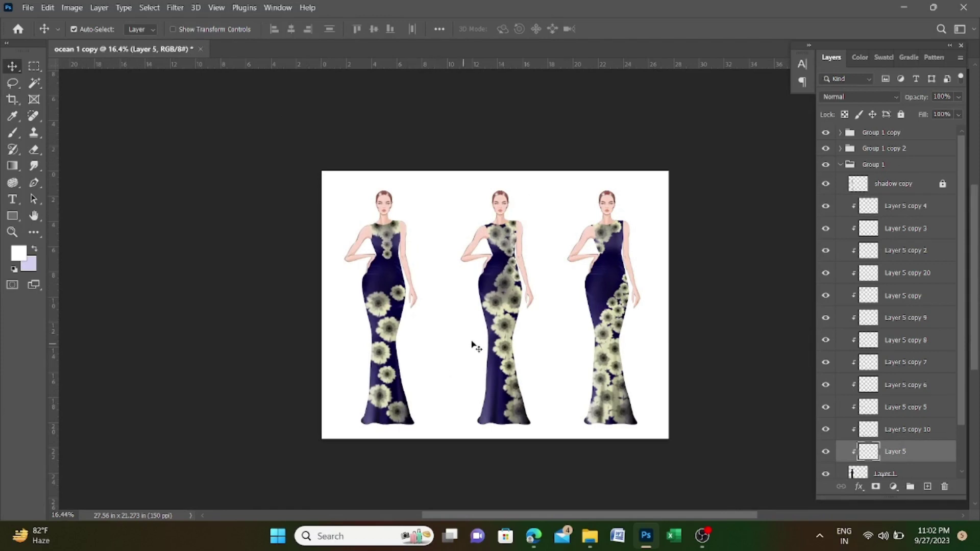
pyautogui.scroll(1, 528, 286)
pyautogui.scroll(2, 406, 311)
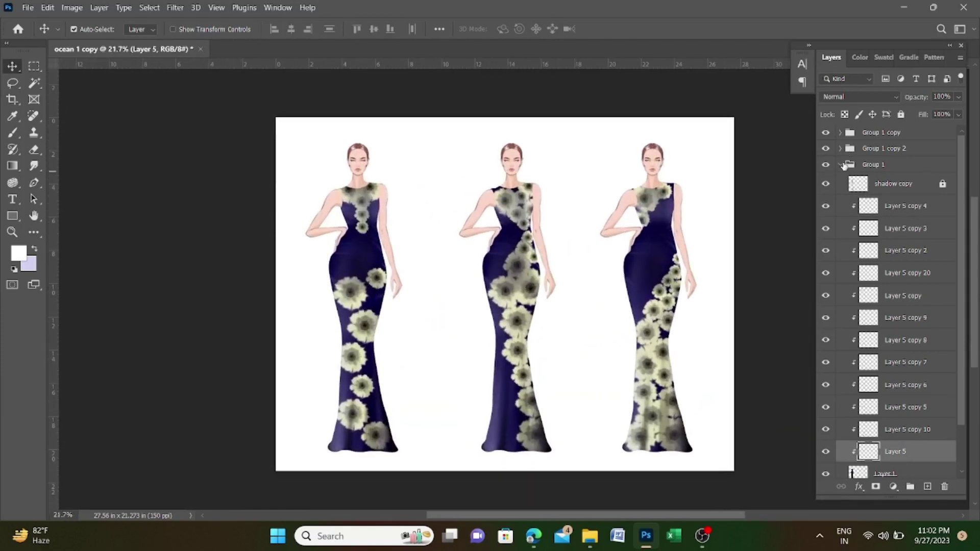
# Step: Crop the canvas wider by extending its left edge outward
pyautogui.click(845, 165)
pyautogui.press('c')
pyautogui.moveTo(278, 293); pyautogui.dragTo(204, 275)
pyautogui.press('Return')
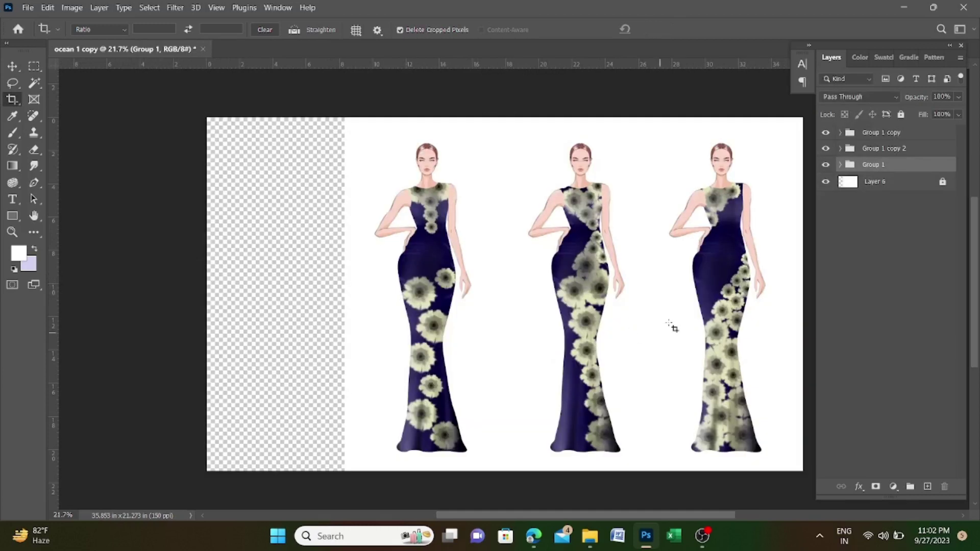
# Step: Duplicate Group 1 and place the copied gown in the empty left strip
pyautogui.click(840, 164)
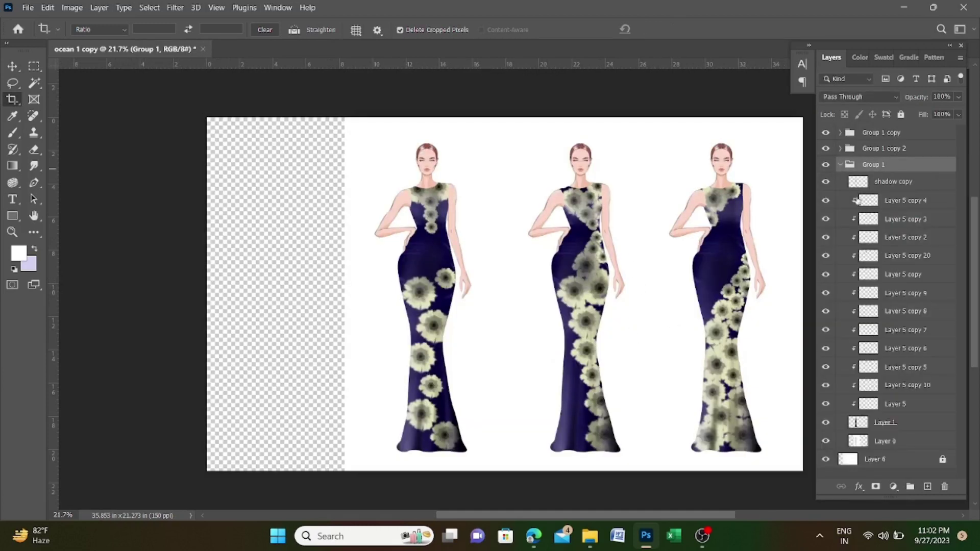
pyautogui.hotkey('ctrl', 'j')
pyautogui.hotkey('ctrl', 't')
pyautogui.moveTo(449, 253); pyautogui.dragTo(308, 252)
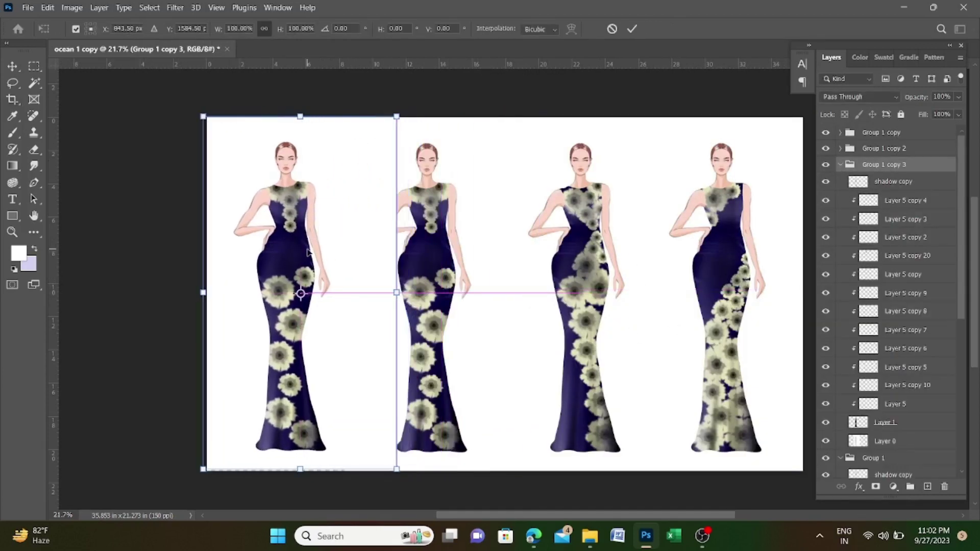
pyautogui.click(884, 442)
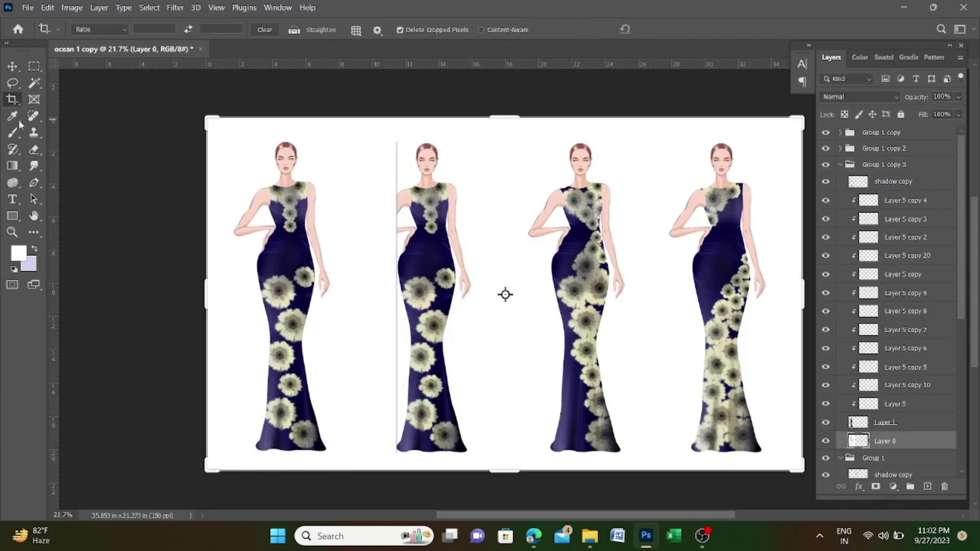
# Step: Select the strip around the second figure and move it slightly down
pyautogui.click(33, 67)
pyautogui.moveTo(354, 111); pyautogui.dragTo(469, 496)
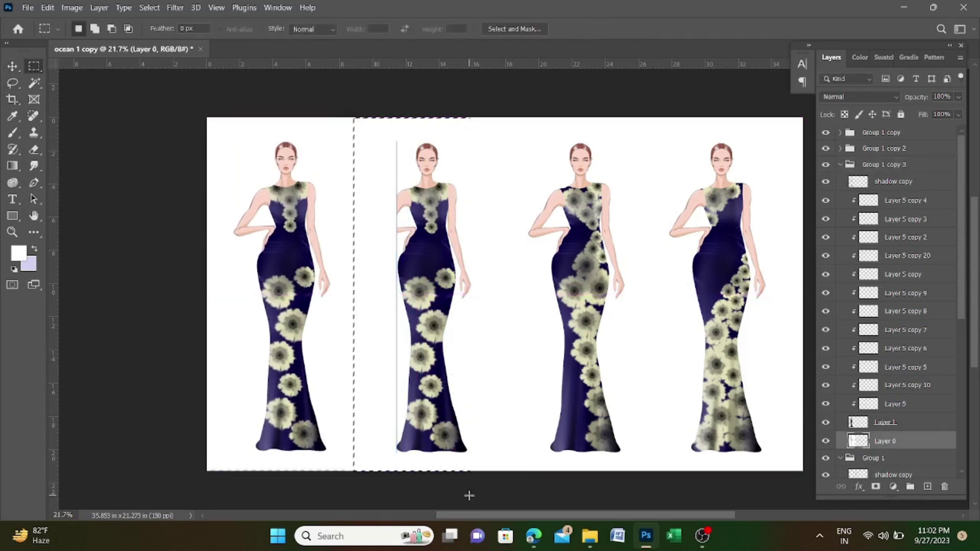
pyautogui.click(13, 66)
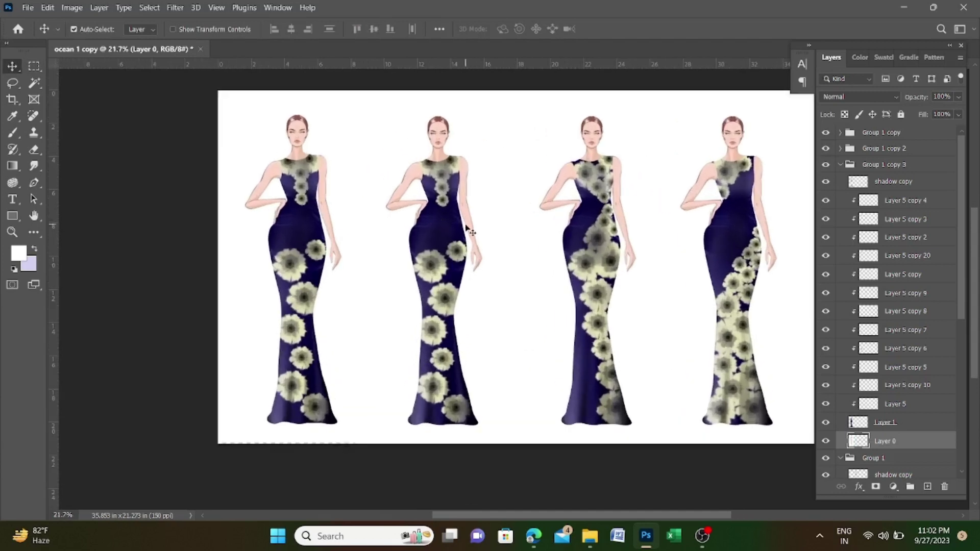
pyautogui.moveTo(464, 231); pyautogui.dragTo(461, 257)
# Step: Commit the second figure group's position, toggle Group 1 copy 3 visibility, and lock Layer 0
pyautogui.click(840, 211)
pyautogui.hotkey('ctrl', 't')
pyautogui.press('Return')
pyautogui.scroll(-3, 461, 257)
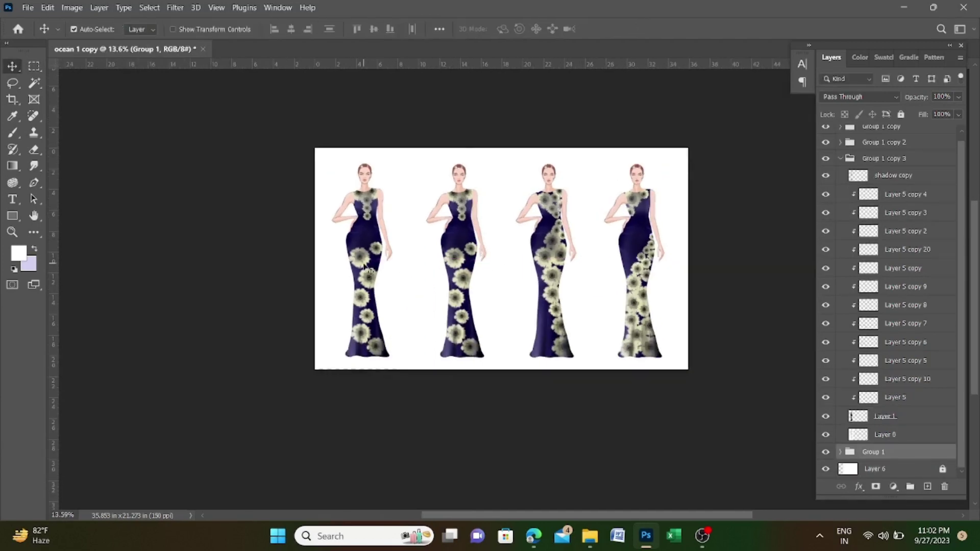
pyautogui.scroll(1, 367, 269)
pyautogui.click(826, 160)
pyautogui.click(885, 434)
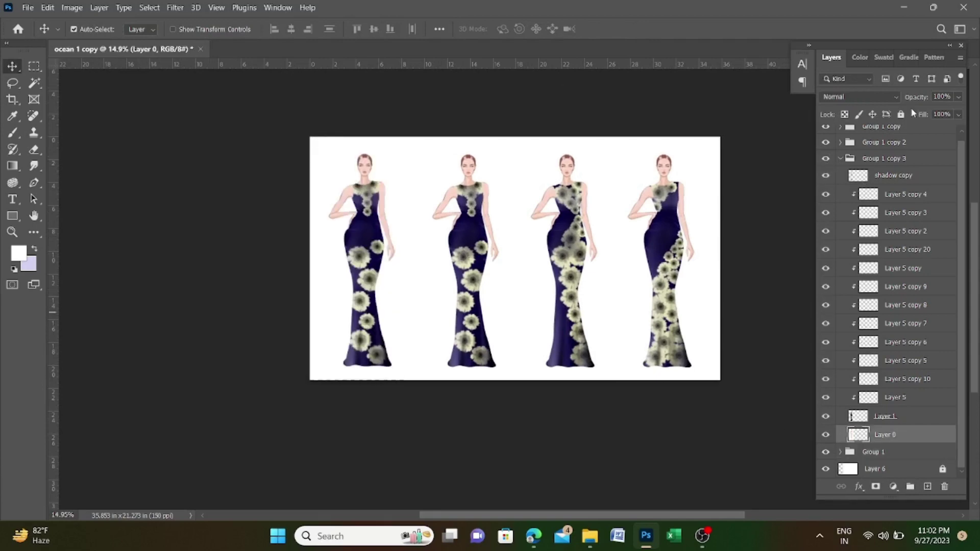
pyautogui.click(901, 115)
pyautogui.scroll(5, 391, 251)
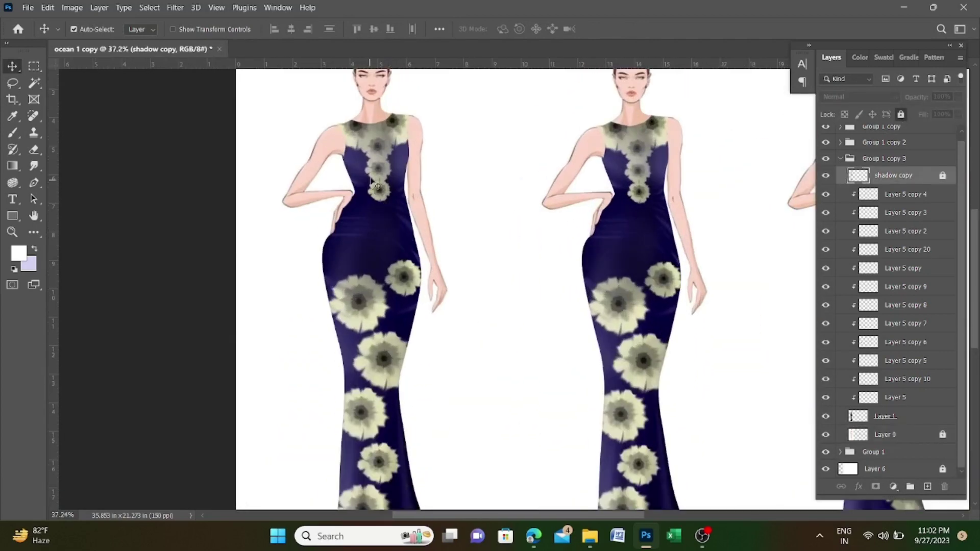
# Step: Rearrange the left gown's neckline flowers, including the Layer 5 copy 20 flowers
pyautogui.moveTo(373, 163)
pyautogui.mouseDown()
pyautogui.moveTo(391, 153)
pyautogui.moveTo(401, 174)
pyautogui.moveTo(387, 163)
pyautogui.moveTo(392, 179)
pyautogui.mouseUp()
pyautogui.hotkey('ctrl', 't')
pyautogui.press('Return')
pyautogui.scroll(2, 395, 151)
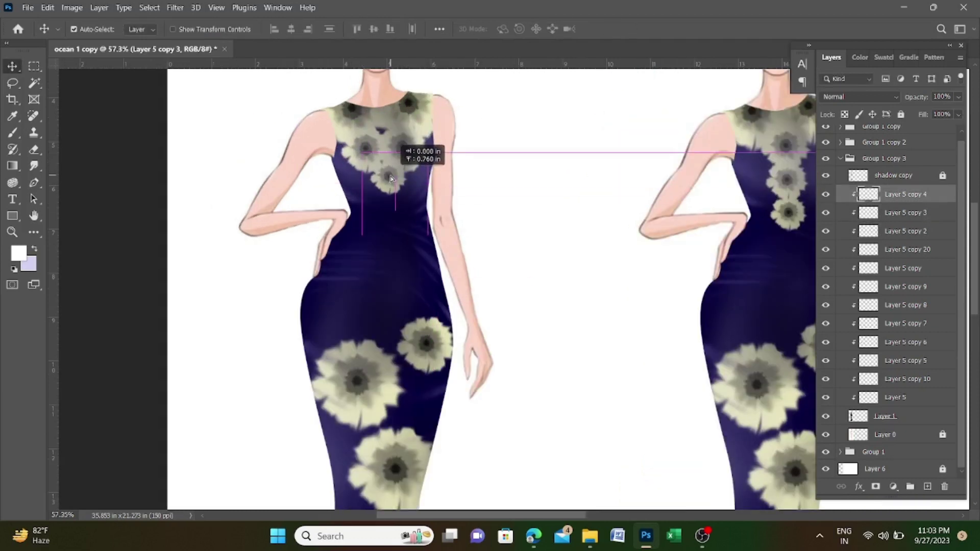
pyautogui.moveTo(383, 122); pyautogui.dragTo(361, 128)
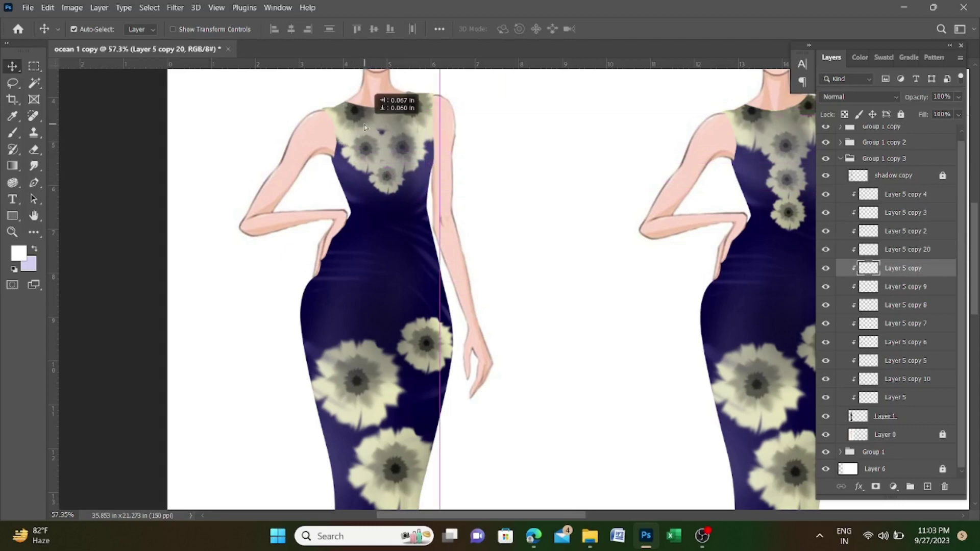
pyautogui.scroll(-2, 361, 127)
pyautogui.scroll(-1, 408, 259)
pyautogui.scroll(2, 409, 259)
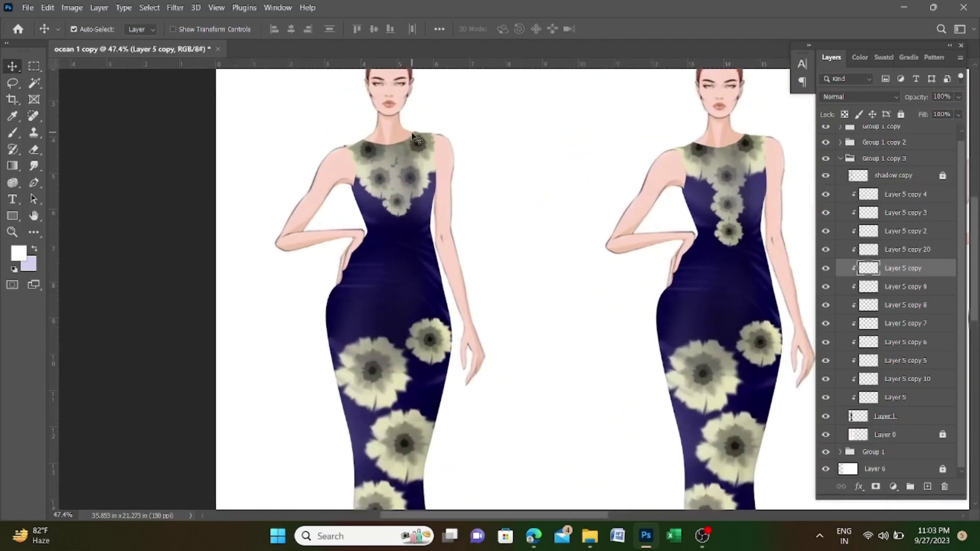
pyautogui.keyDown('ctrl'); pyautogui.click(435, 126); pyautogui.keyUp('ctrl')
pyautogui.moveTo(435, 126); pyautogui.dragTo(429, 136)
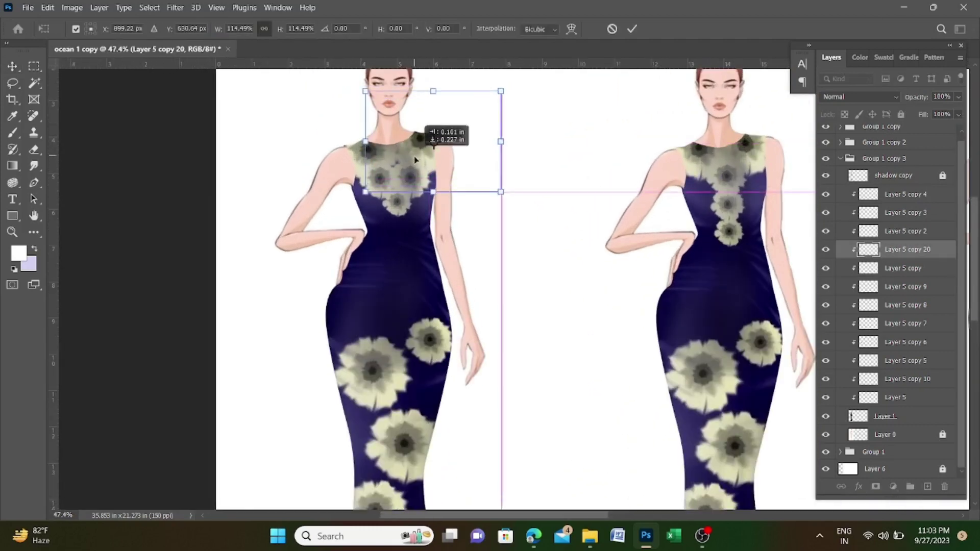
pyautogui.scroll(-2, 367, 162)
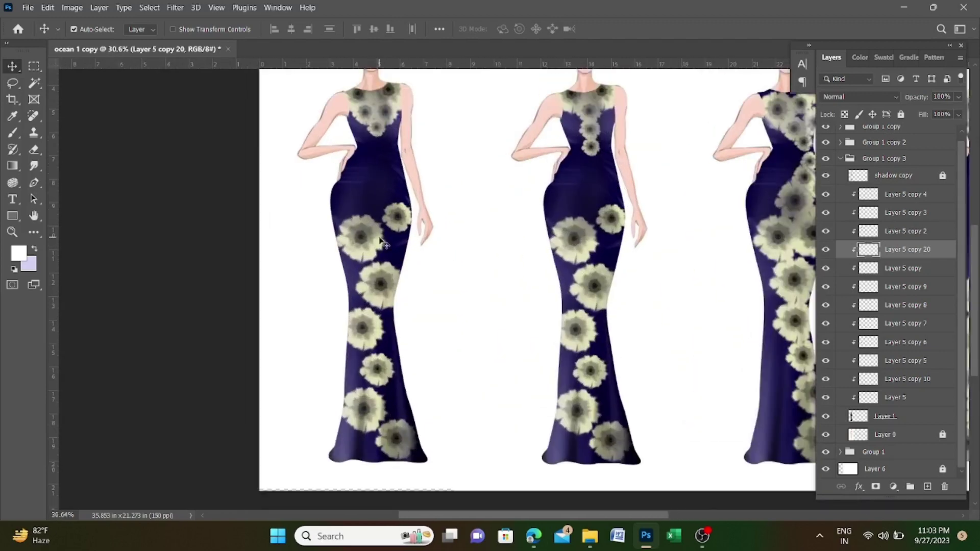
pyautogui.moveTo(391, 230); pyautogui.dragTo(376, 187)
# Step: Add a duplicate neckline flower and nudge the next flower slightly down the left gown
pyautogui.click(377, 135)
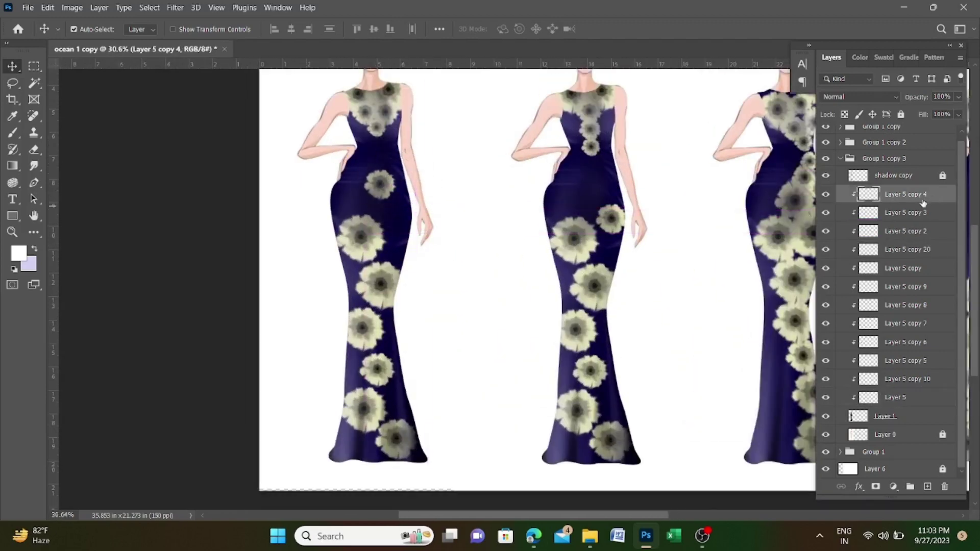
pyautogui.moveTo(897, 189); pyautogui.dragTo(897, 187)
pyautogui.hotkey('ctrl', 't')
pyautogui.scroll(3, 342, 128)
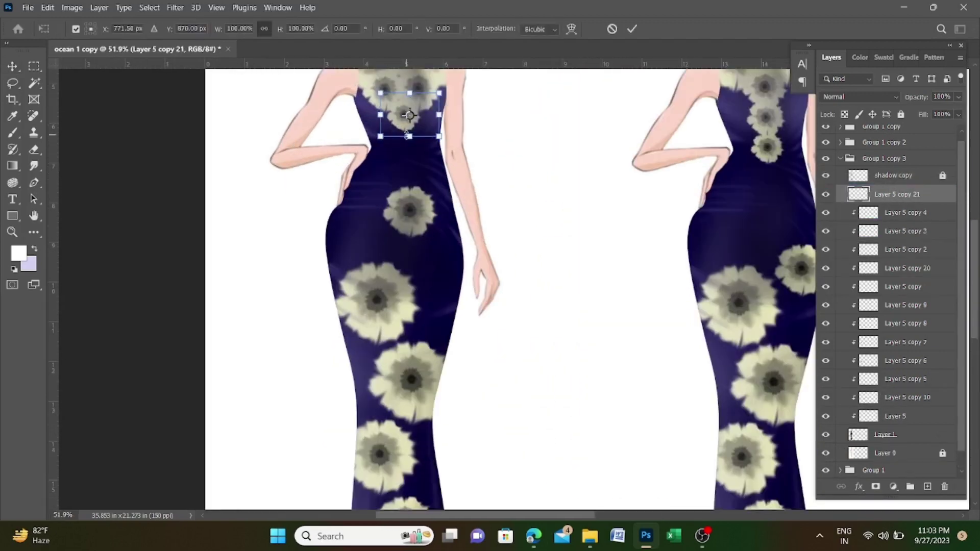
pyautogui.moveTo(410, 148); pyautogui.dragTo(411, 160)
pyautogui.press('Return')
pyautogui.click(409, 209)
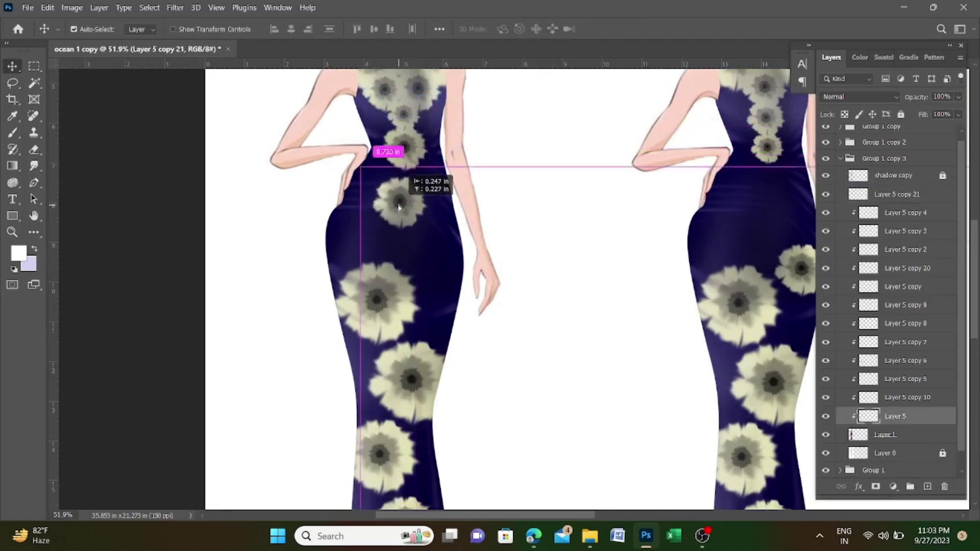
pyautogui.hotkey('ctrl', 't')
pyautogui.moveTo(407, 201); pyautogui.dragTo(407, 207)
pyautogui.press('Return')
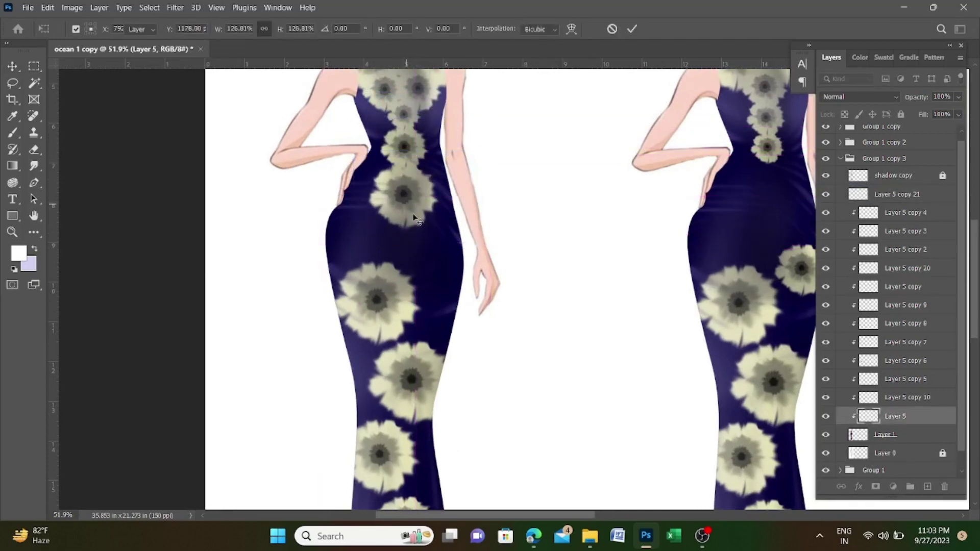
# Step: Move a flower onto the left gown's waist and add a duplicate clipped to the dress
pyautogui.scroll(-1, 407, 207)
pyautogui.moveTo(385, 280); pyautogui.dragTo(386, 291)
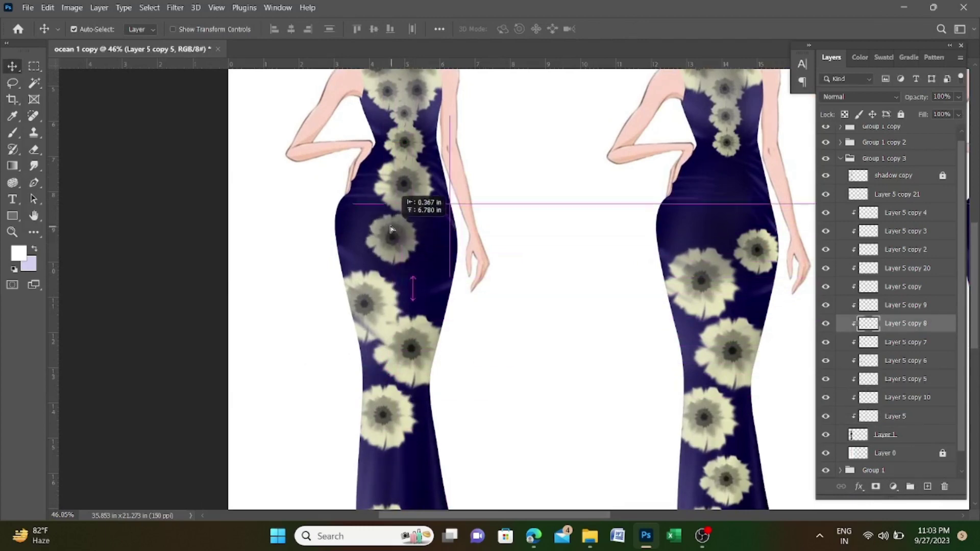
pyautogui.moveTo(407, 461)
pyautogui.mouseDown()
pyautogui.moveTo(386, 220)
pyautogui.moveTo(458, 247)
pyautogui.moveTo(440, 285)
pyautogui.mouseUp()
pyautogui.scroll(-3, 393, 261)
pyautogui.hotkey('ctrl', 'j')
pyautogui.hotkey('ctrl', 't')
pyautogui.scroll(3, 328, 235)
pyautogui.scroll(-3, 459, 229)
pyautogui.keyDown('alt'); pyautogui.click(903, 329); pyautogui.keyUp('alt')
pyautogui.scroll(2, 510, 255)
pyautogui.scroll(-3, 442, 286)
pyautogui.scroll(3, 442, 286)
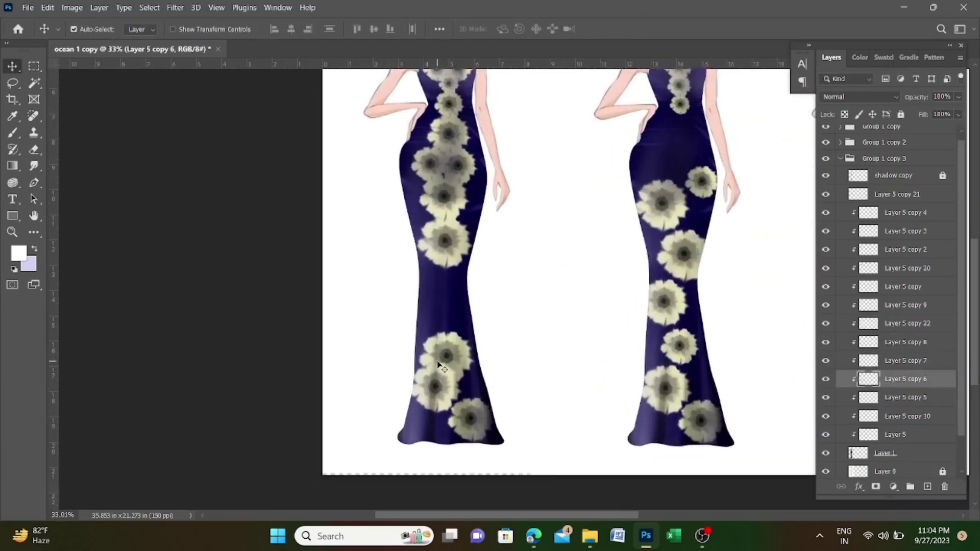
# Step: Reposition flowers lower down the left gown toward the hem
pyautogui.moveTo(457, 365)
pyautogui.mouseDown()
pyautogui.moveTo(444, 298)
pyautogui.moveTo(460, 288)
pyautogui.mouseUp()
pyautogui.hotkey('ctrl', 't')
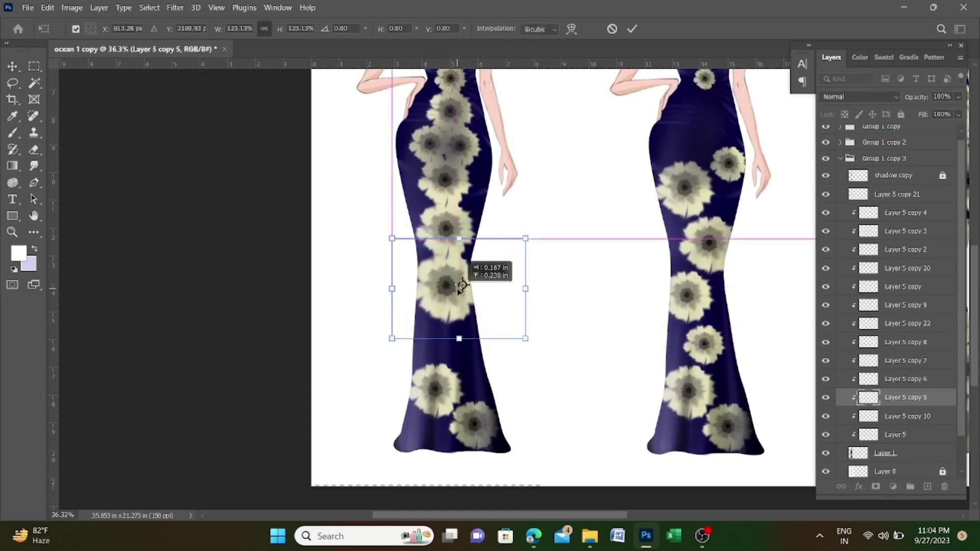
pyautogui.press('Return')
pyautogui.moveTo(438, 337); pyautogui.dragTo(462, 327)
pyautogui.scroll(-2, 462, 326)
pyautogui.scroll(2, 462, 414)
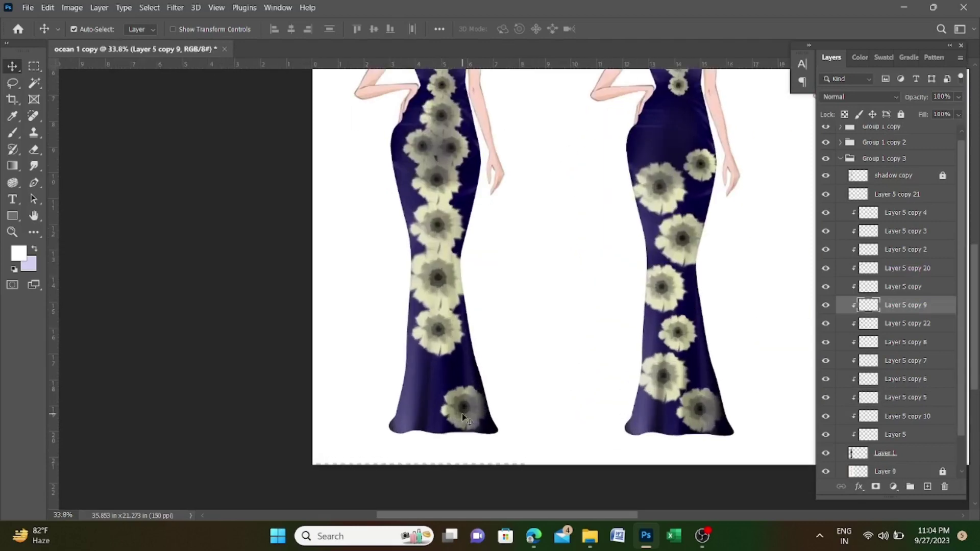
pyautogui.moveTo(461, 414)
pyautogui.mouseDown()
pyautogui.moveTo(437, 382)
pyautogui.moveTo(448, 350)
pyautogui.mouseUp()
pyautogui.scroll(-2, 448, 350)
pyautogui.scroll(1, 439, 305)
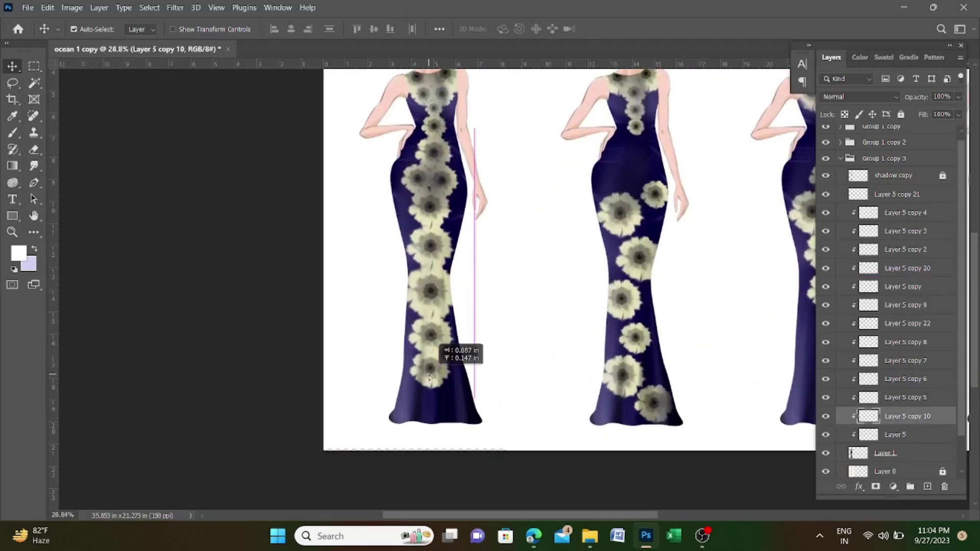
# Step: Fill the left gown's hem with a duplicate flower enlarged to about 144% plus another copy
pyautogui.hotkey('ctrl', 'j')
pyautogui.hotkey('ctrl', 't')
pyautogui.moveTo(433, 379); pyautogui.dragTo(408, 403)
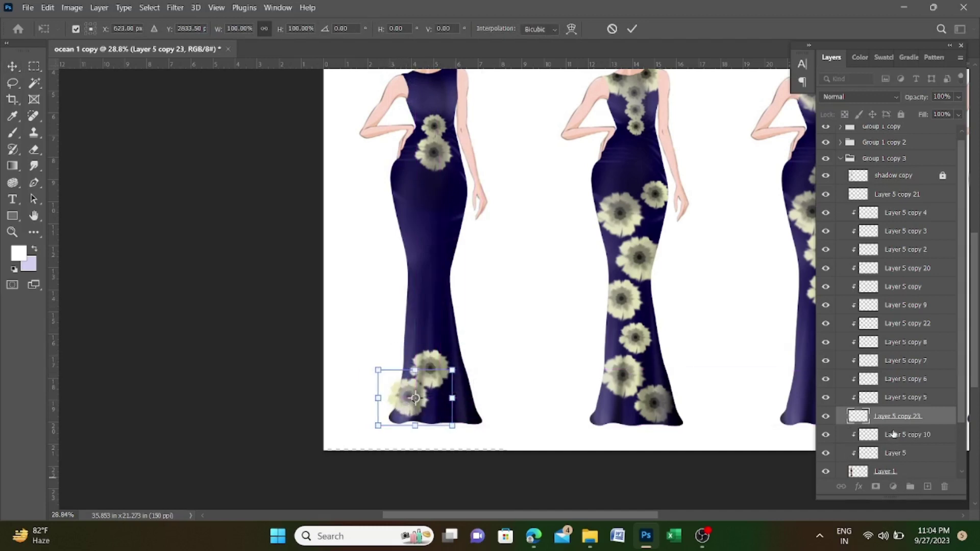
pyautogui.press('Return')
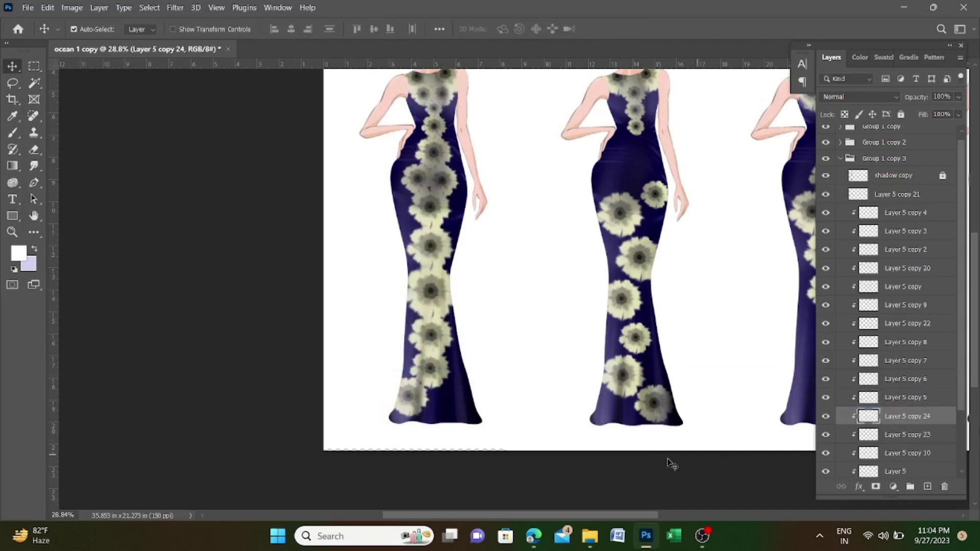
pyautogui.hotkey('ctrl', 't')
pyautogui.moveTo(452, 398)
pyautogui.mouseDown()
pyautogui.moveTo(511, 409)
pyautogui.moveTo(463, 393)
pyautogui.moveTo(411, 396)
pyautogui.mouseUp()
pyautogui.press('Return')
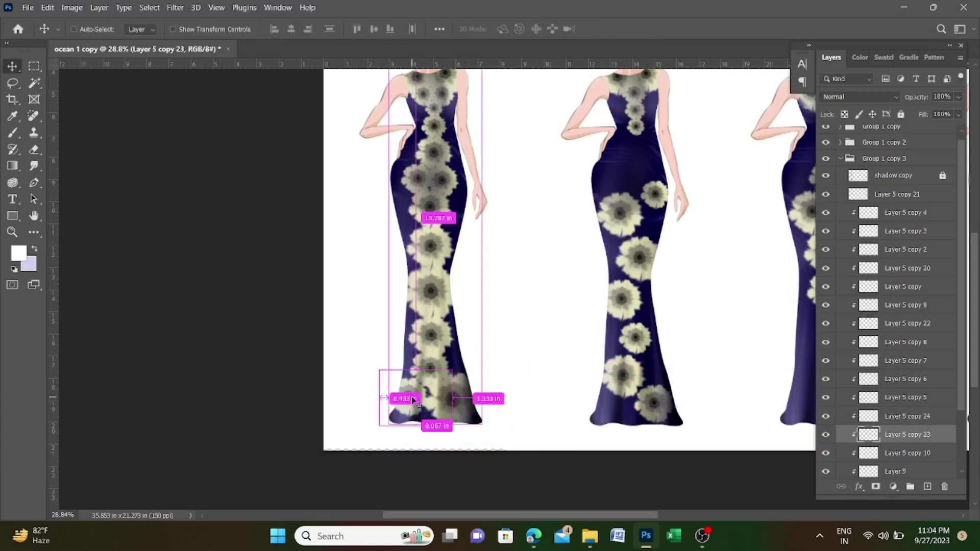
pyautogui.moveTo(891, 438); pyautogui.dragTo(891, 437)
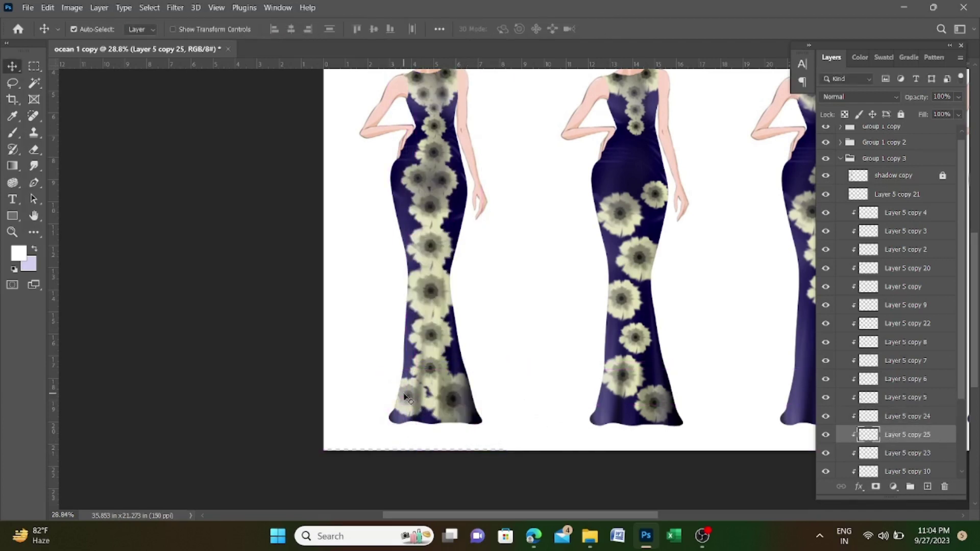
pyautogui.hotkey('ctrl', 't')
pyautogui.moveTo(408, 401); pyautogui.dragTo(417, 404)
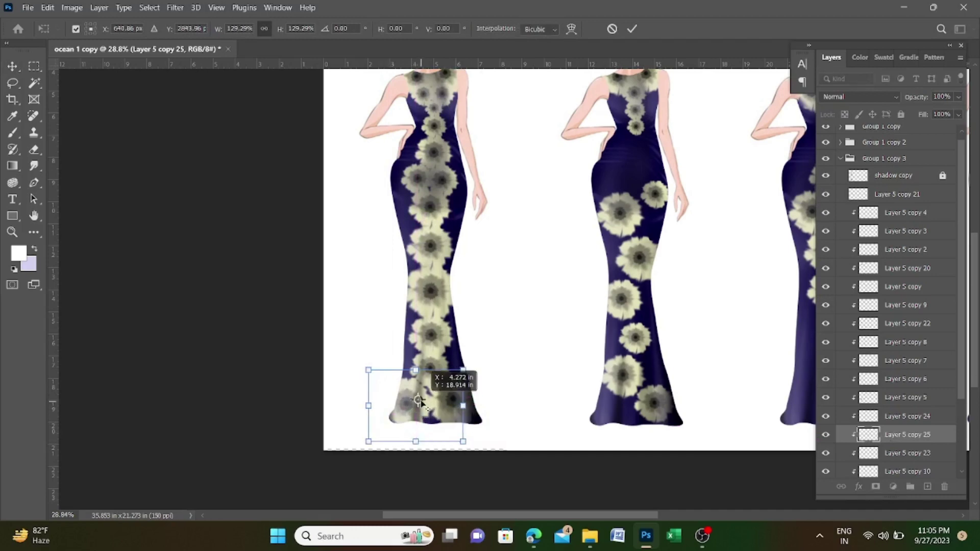
pyautogui.press('Return')
pyautogui.click(953, 379)
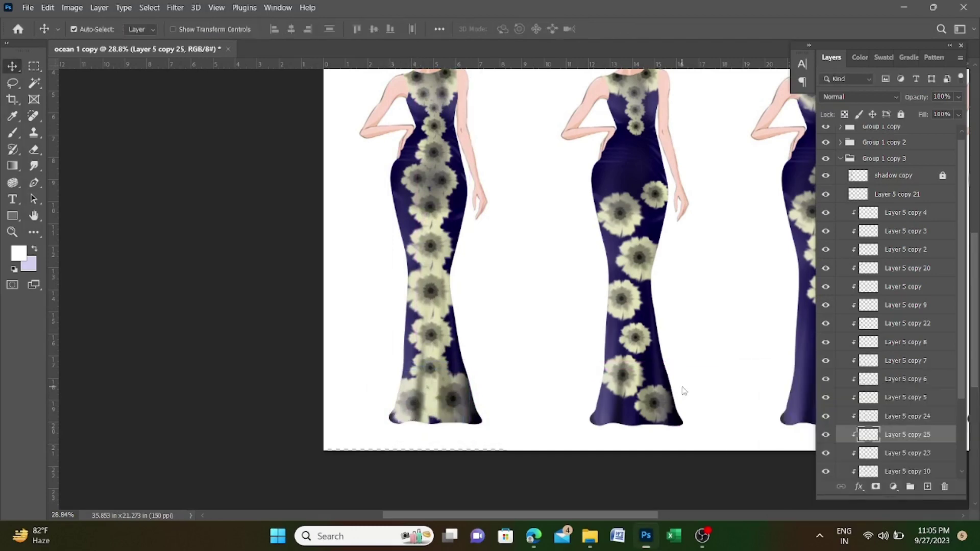
# Step: Move a flower up and left on the second gown
pyautogui.scroll(-2, 562, 276)
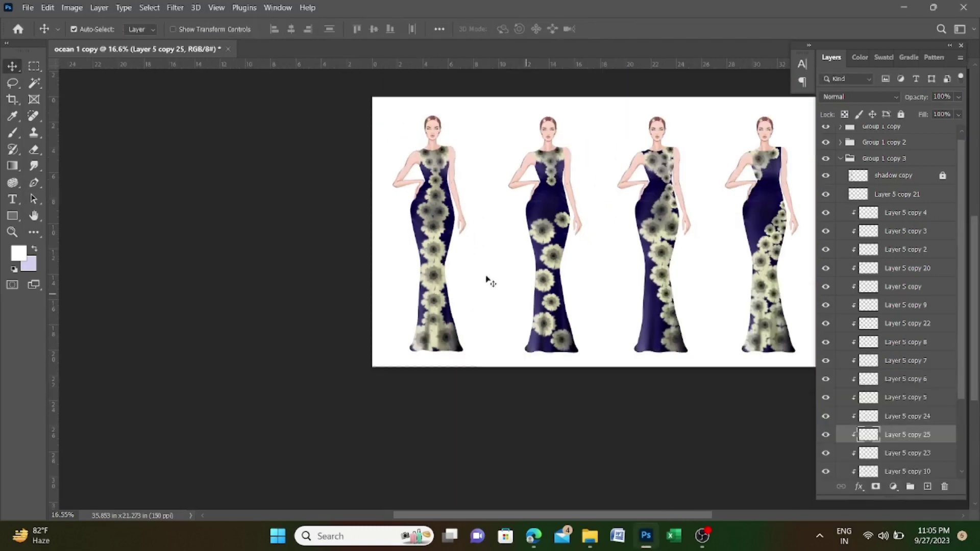
pyautogui.scroll(-1, 485, 280)
pyautogui.scroll(2, 485, 255)
pyautogui.scroll(1, 497, 217)
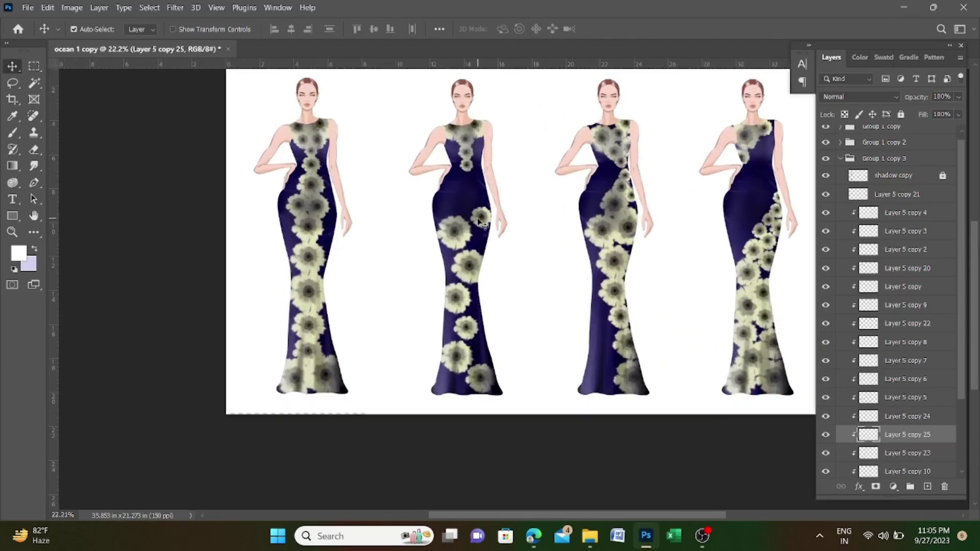
pyautogui.click(480, 222)
pyautogui.scroll(2, 486, 235)
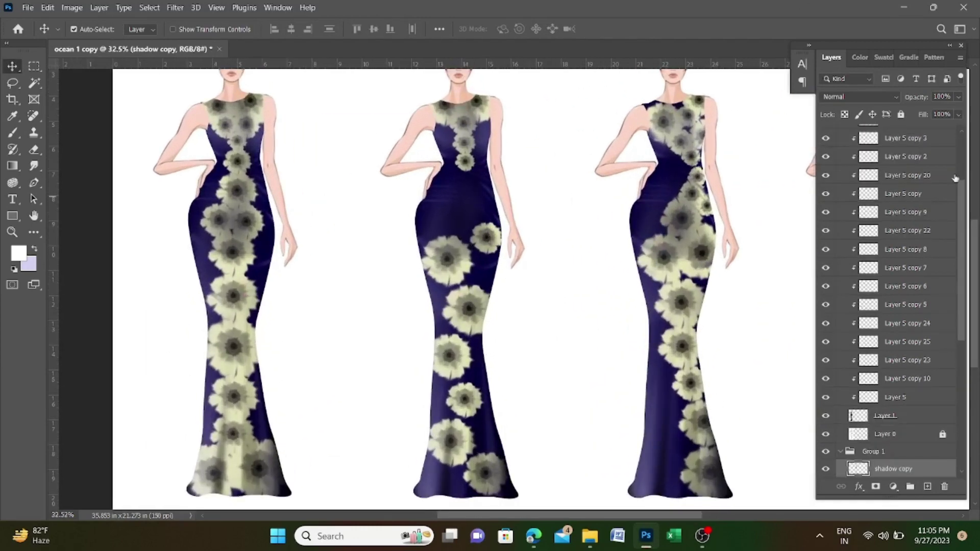
pyautogui.click(902, 115)
pyautogui.moveTo(486, 239); pyautogui.dragTo(468, 226)
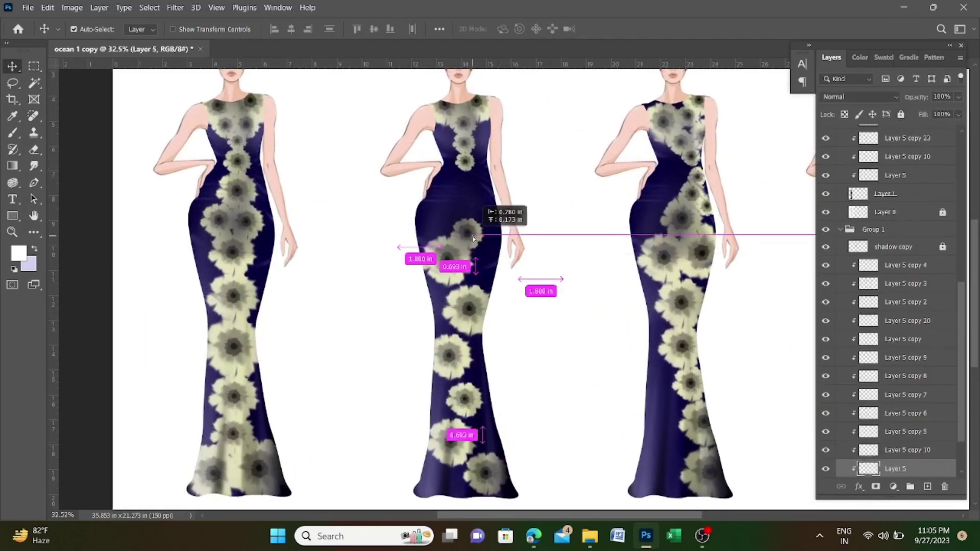
# Step: Raise another flower higher on the second gown's bodice
pyautogui.scroll(-2, 448, 155)
pyautogui.scroll(3, 448, 155)
pyautogui.moveTo(454, 131); pyautogui.dragTo(464, 175)
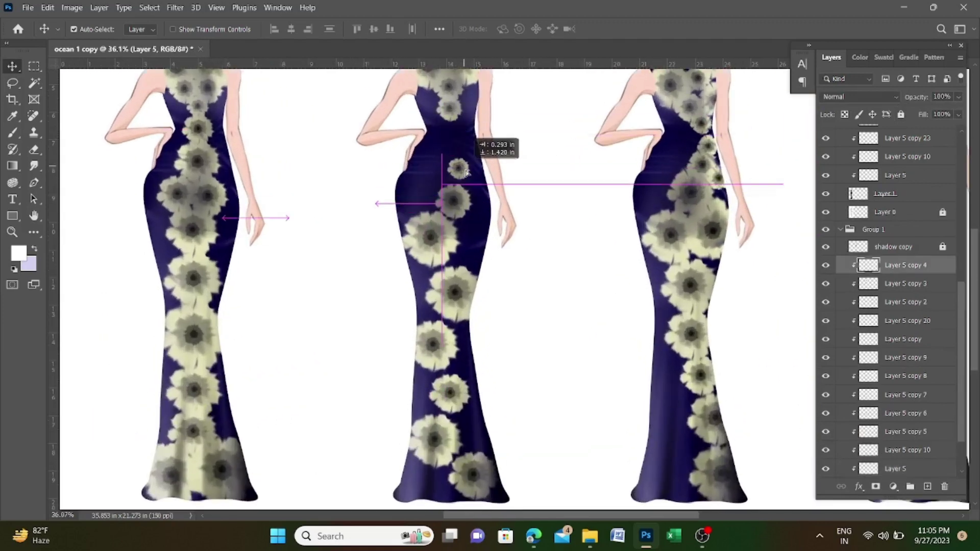
pyautogui.hotkey('ctrl', 't')
pyautogui.press('Return')
pyautogui.scroll(-2, 463, 173)
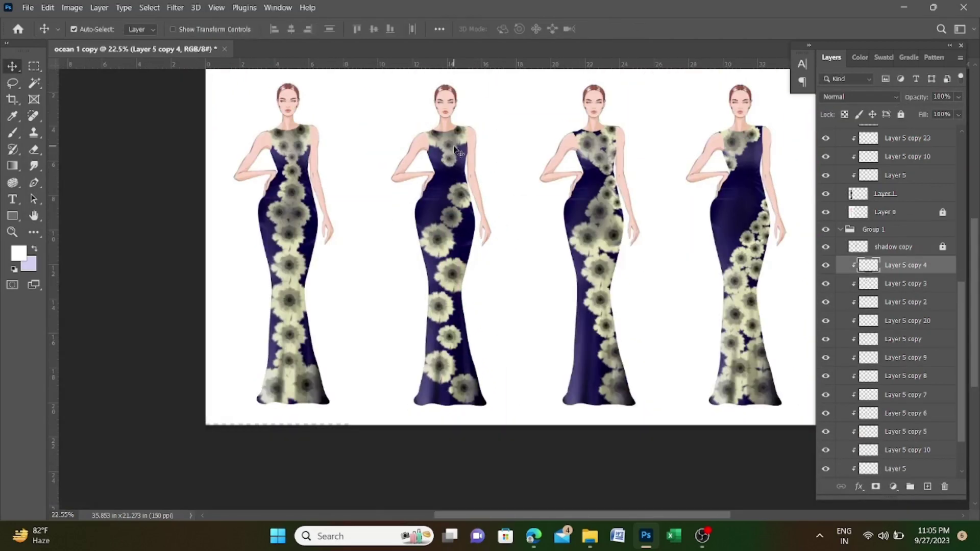
pyautogui.scroll(2, 463, 172)
# Step: Add a copied flower on the second gown's bodice, clipped to the dress and enlarged to about 148%
pyautogui.moveTo(463, 172)
pyautogui.mouseDown()
pyautogui.moveTo(450, 164)
pyautogui.moveTo(457, 182)
pyautogui.moveTo(456, 156)
pyautogui.mouseUp()
pyautogui.hotkey('ctrl', 't')
pyautogui.keyDown('alt'); pyautogui.click(898, 310); pyautogui.keyUp('alt')
pyautogui.moveTo(453, 190); pyautogui.dragTo(459, 199)
pyautogui.press('Return')
pyautogui.scroll(-2, 506, 258)
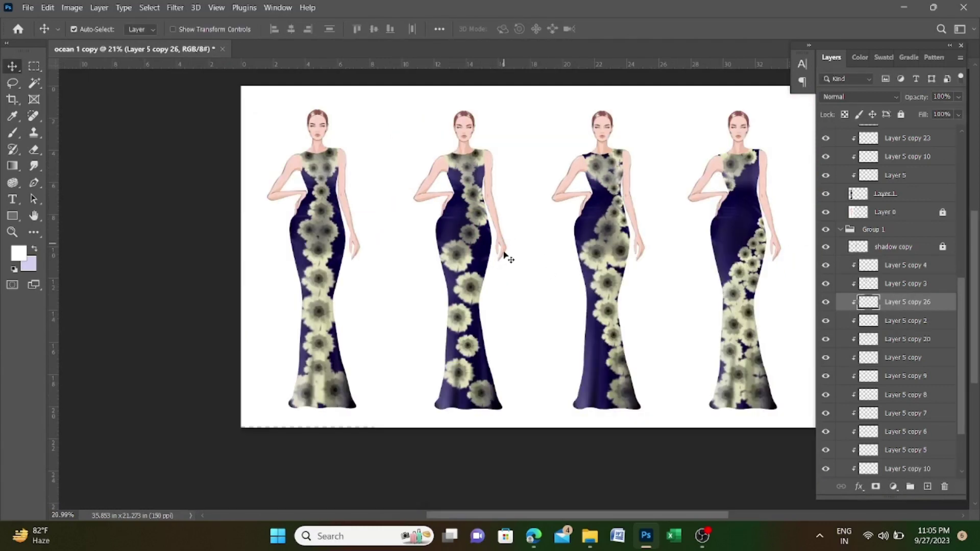
pyautogui.scroll(-2, 503, 255)
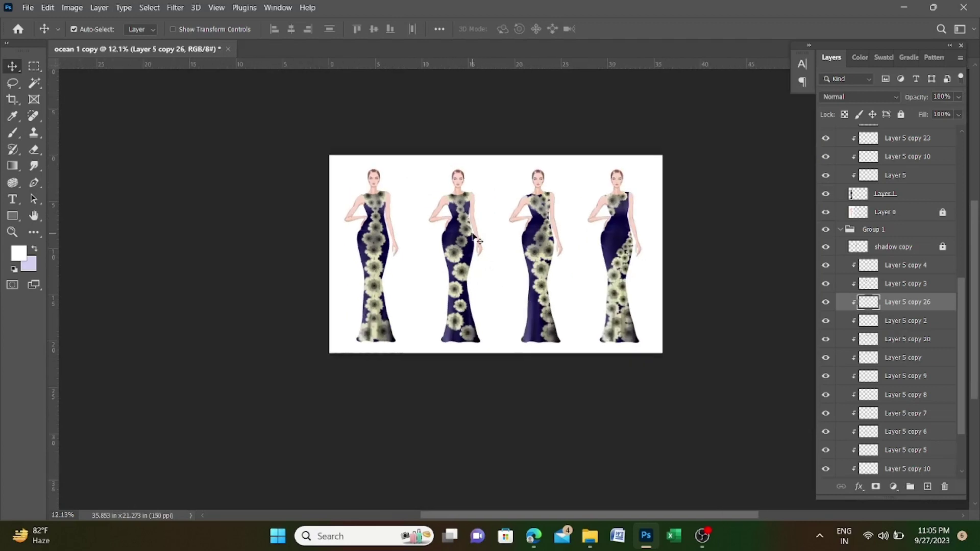
pyautogui.scroll(1, 480, 241)
pyautogui.scroll(1, 478, 245)
pyautogui.scroll(2, 478, 250)
# Step: Move the second gown's bodice flower higher up the bodice
pyautogui.click(447, 278)
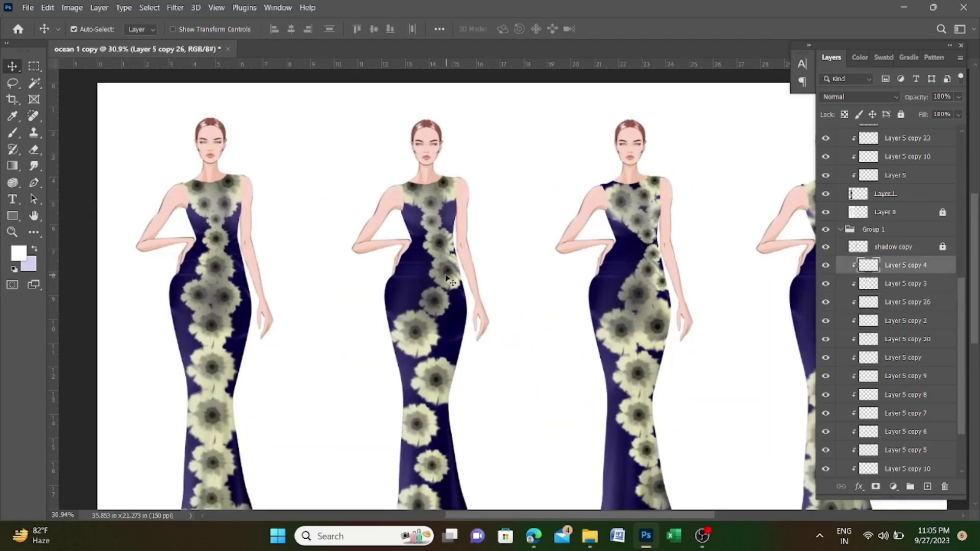
pyautogui.moveTo(448, 246)
pyautogui.mouseDown()
pyautogui.moveTo(459, 227)
pyautogui.moveTo(433, 219)
pyautogui.moveTo(449, 241)
pyautogui.moveTo(436, 220)
pyautogui.moveTo(493, 206)
pyautogui.mouseUp()
pyautogui.scroll(-3, 437, 221)
pyautogui.scroll(3, 474, 201)
pyautogui.scroll(-3, 487, 302)
pyautogui.scroll(3, 638, 290)
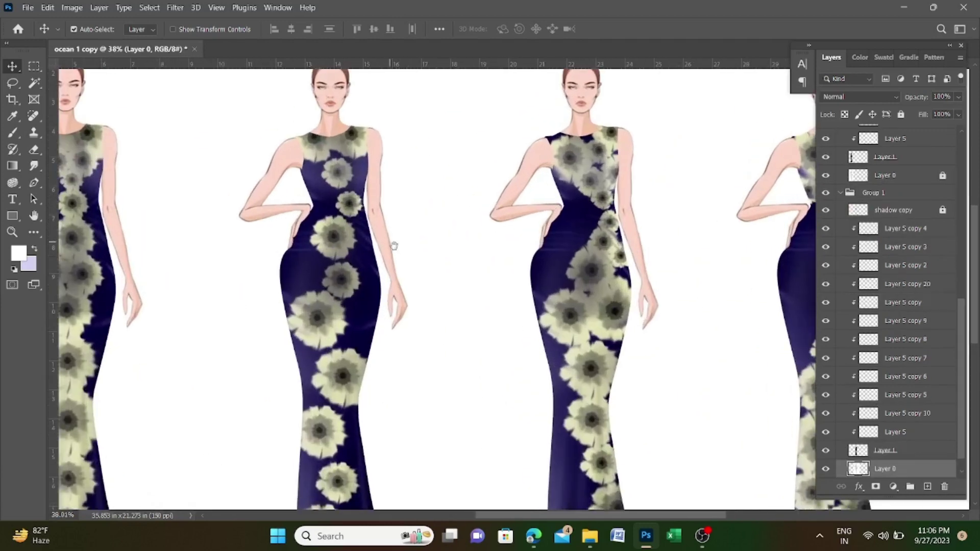
pyautogui.moveTo(716, 153)
pyautogui.mouseDown()
pyautogui.moveTo(699, 320)
pyautogui.moveTo(431, 332)
pyautogui.moveTo(527, 307)
pyautogui.moveTo(562, 255)
pyautogui.moveTo(581, 269)
pyautogui.mouseUp()
# Step: Zoom out to show all four gowns and collapse Group 1 copy 3 in Layers
pyautogui.scroll(-2, 581, 269)
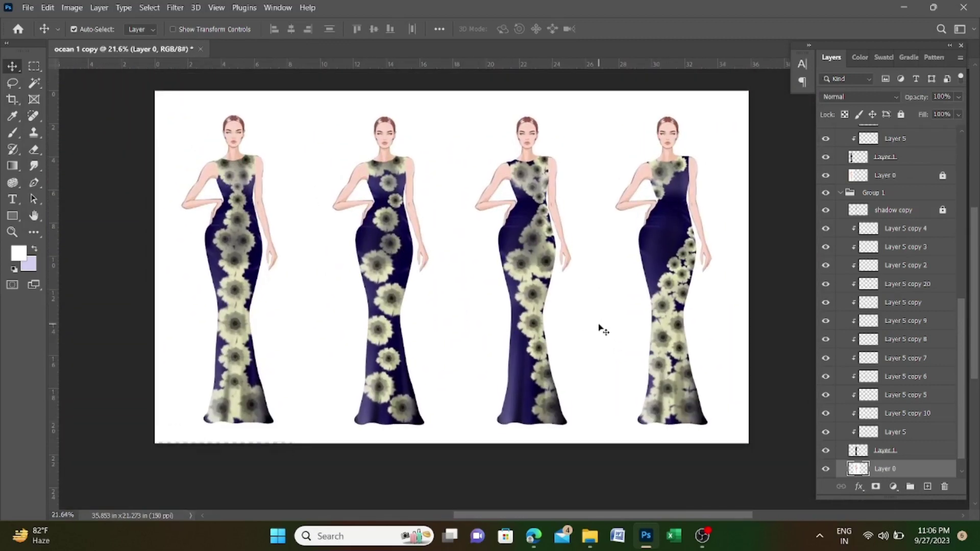
pyautogui.scroll(5, 887, 157)
pyautogui.scroll(5, 887, 157)
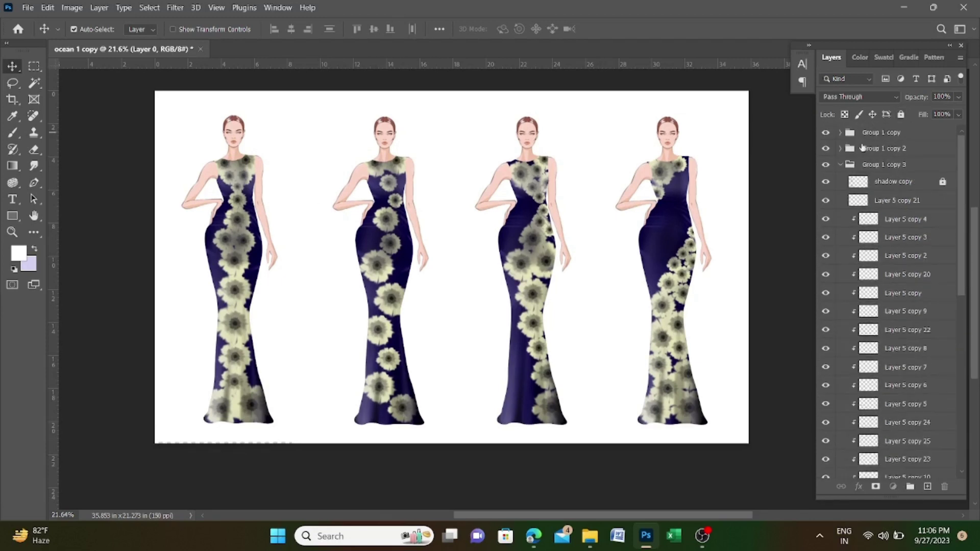
pyautogui.click(868, 134)
pyautogui.click(841, 164)
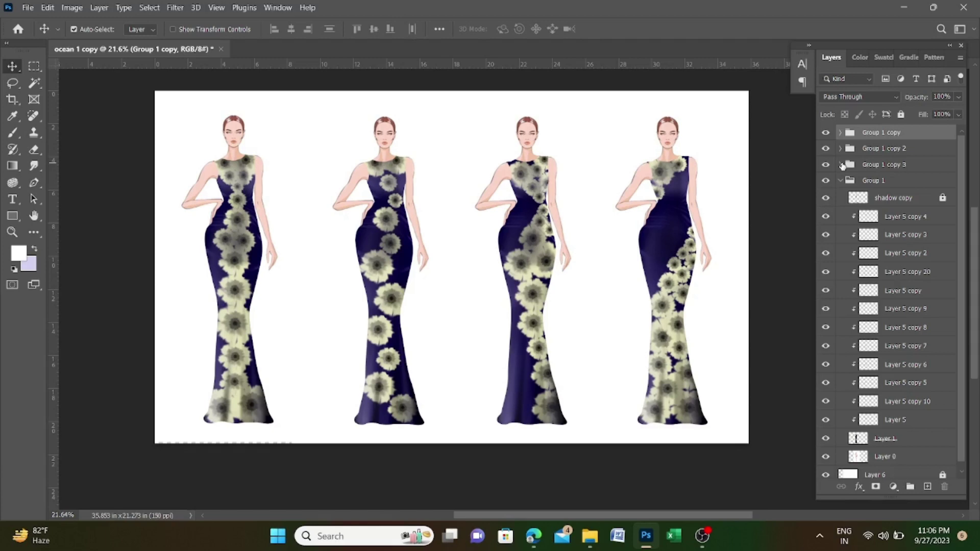
pyautogui.scroll(-1, 562, 183)
pyautogui.click(383, 173)
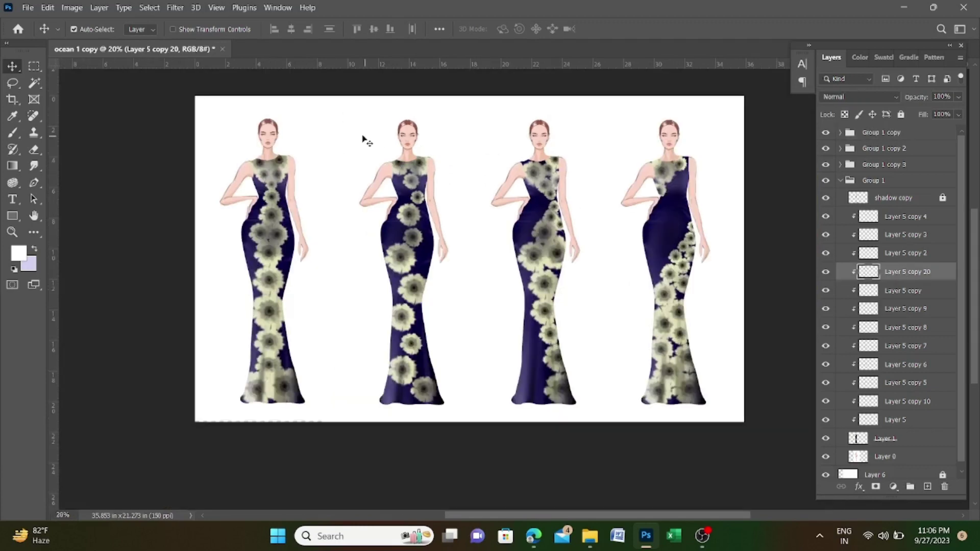
pyautogui.scroll(2, 480, 229)
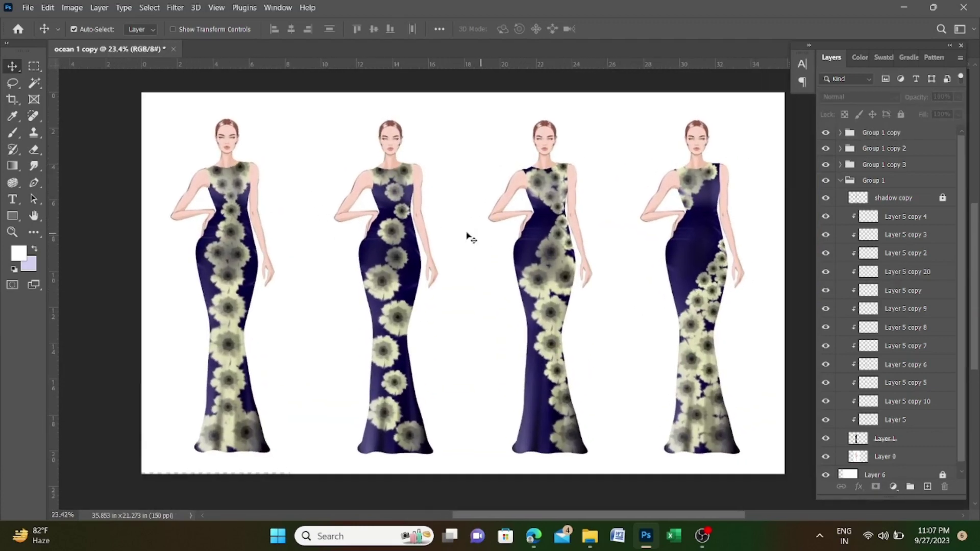